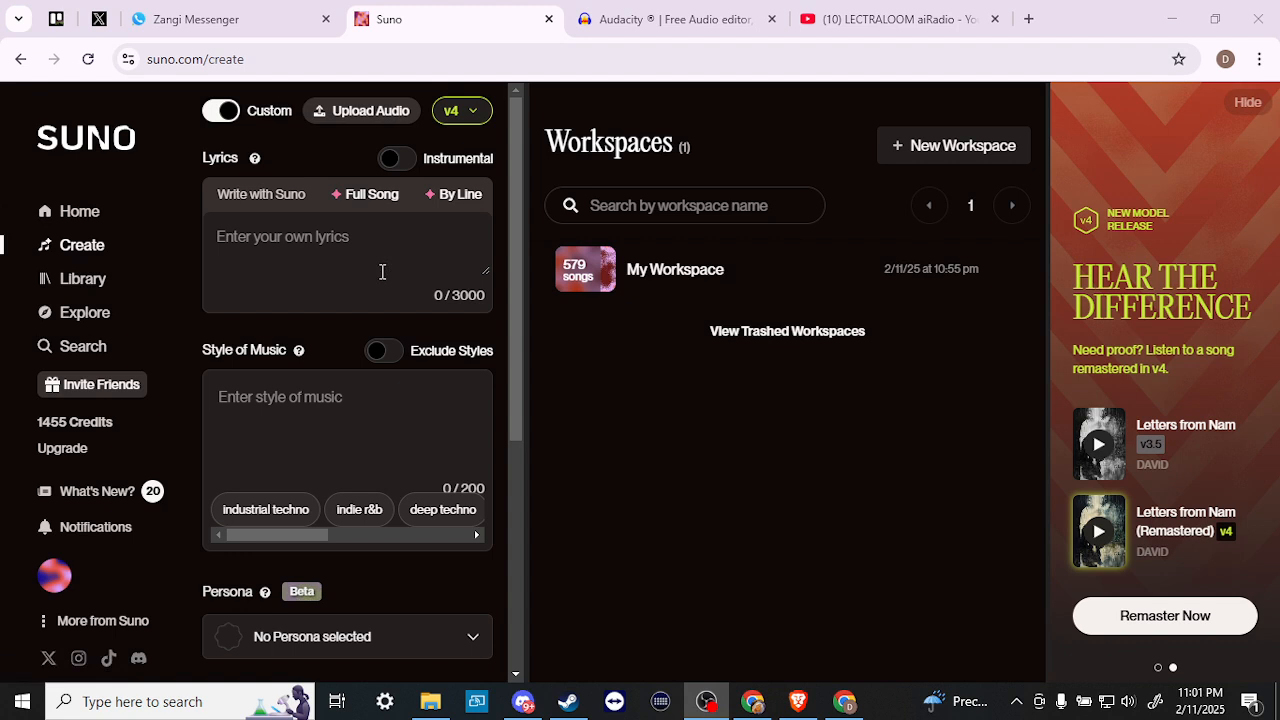
# - Toggle custom mode and instrumental mode off and on, ending with instrumental off
pyautogui.click(214, 113)
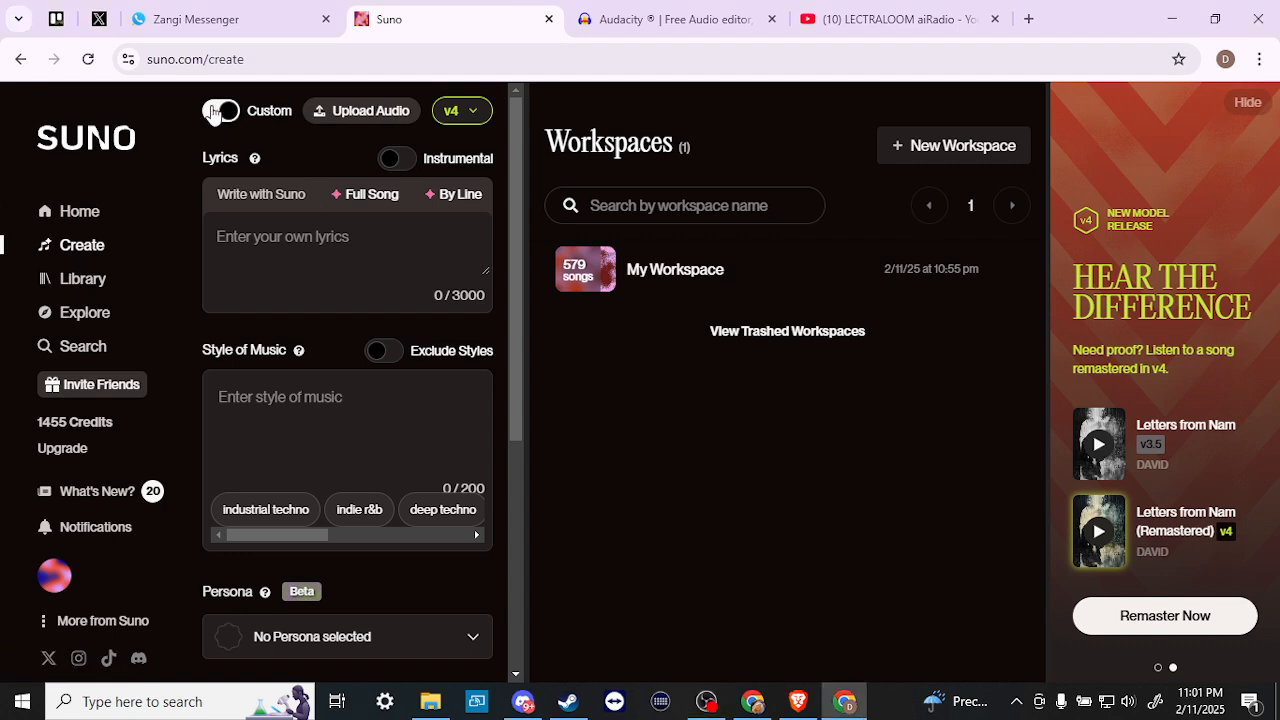
pyautogui.click(214, 113)
pyautogui.click(212, 113)
pyautogui.click(397, 160)
pyautogui.click(397, 160)
pyautogui.scroll(-4, 240, 378)
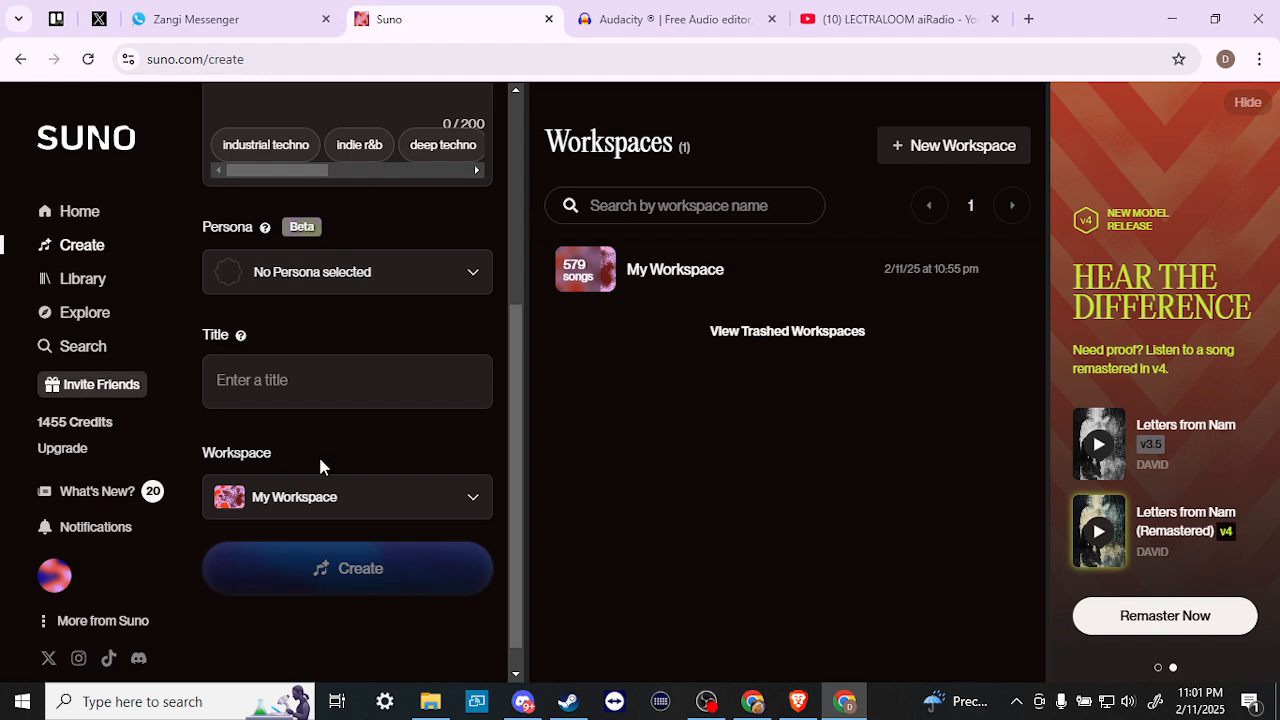
pyautogui.scroll(4, 318, 454)
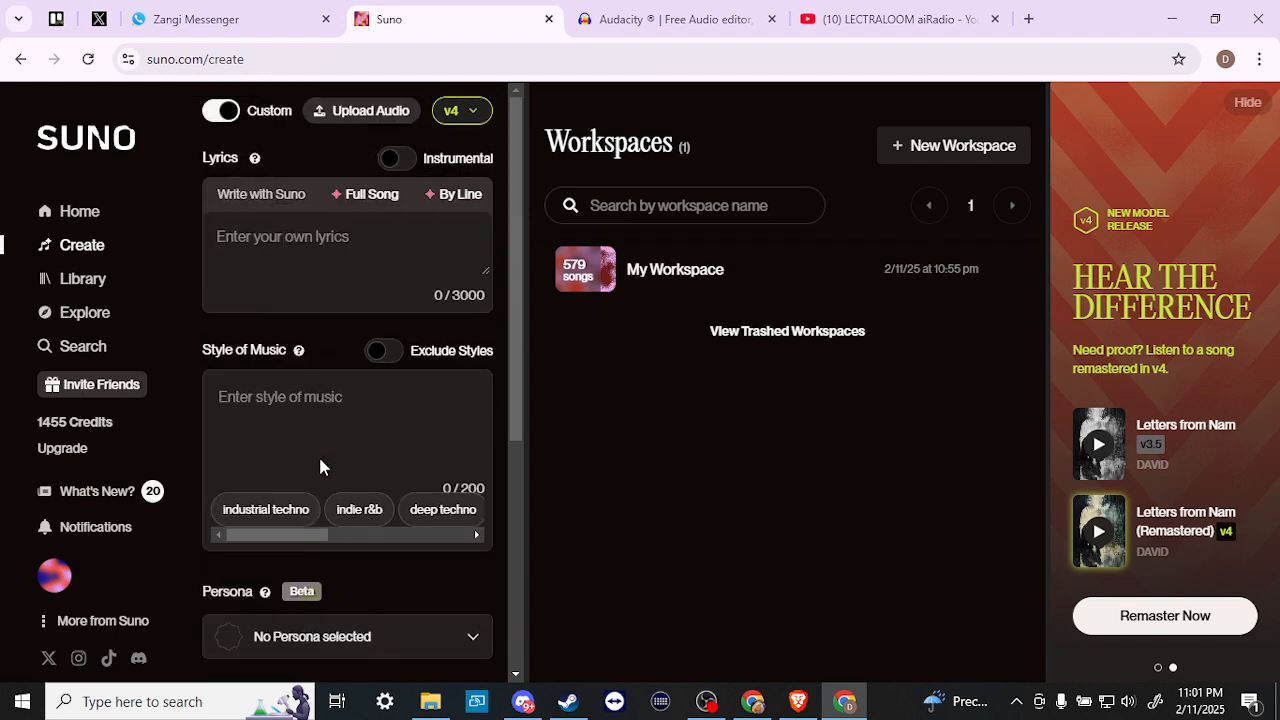
pyautogui.click(396, 161)
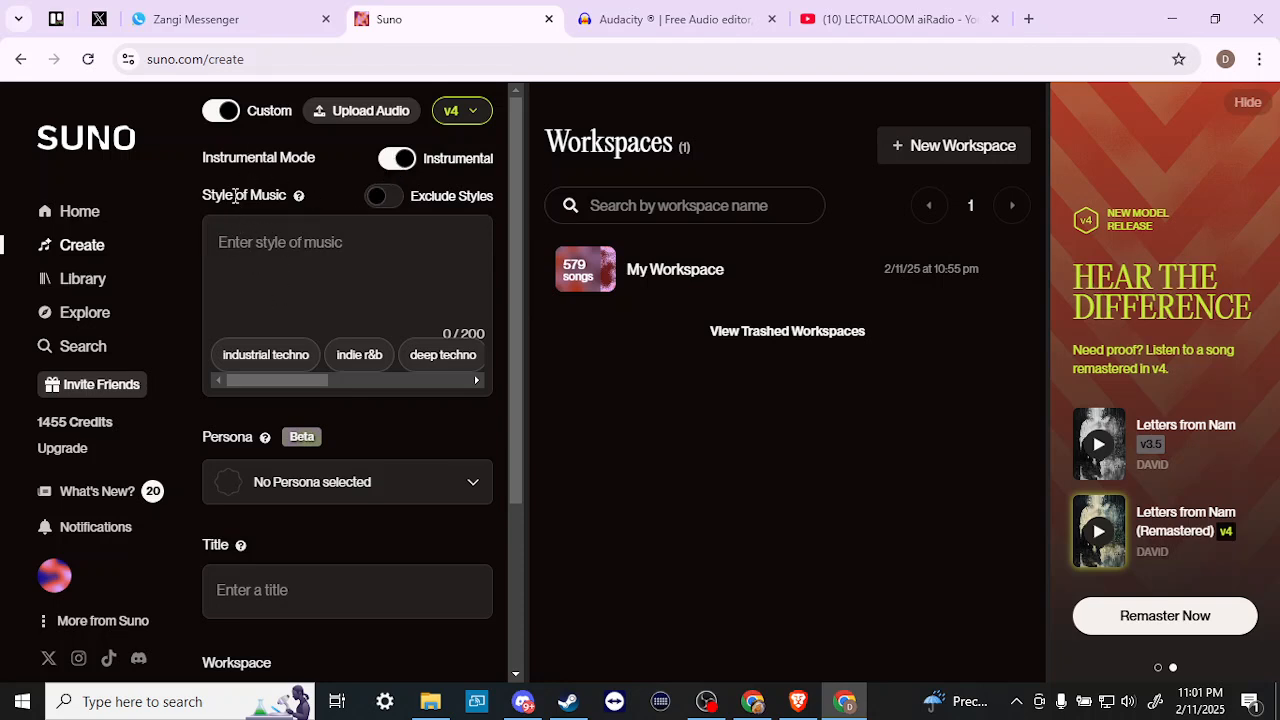
pyautogui.click(398, 160)
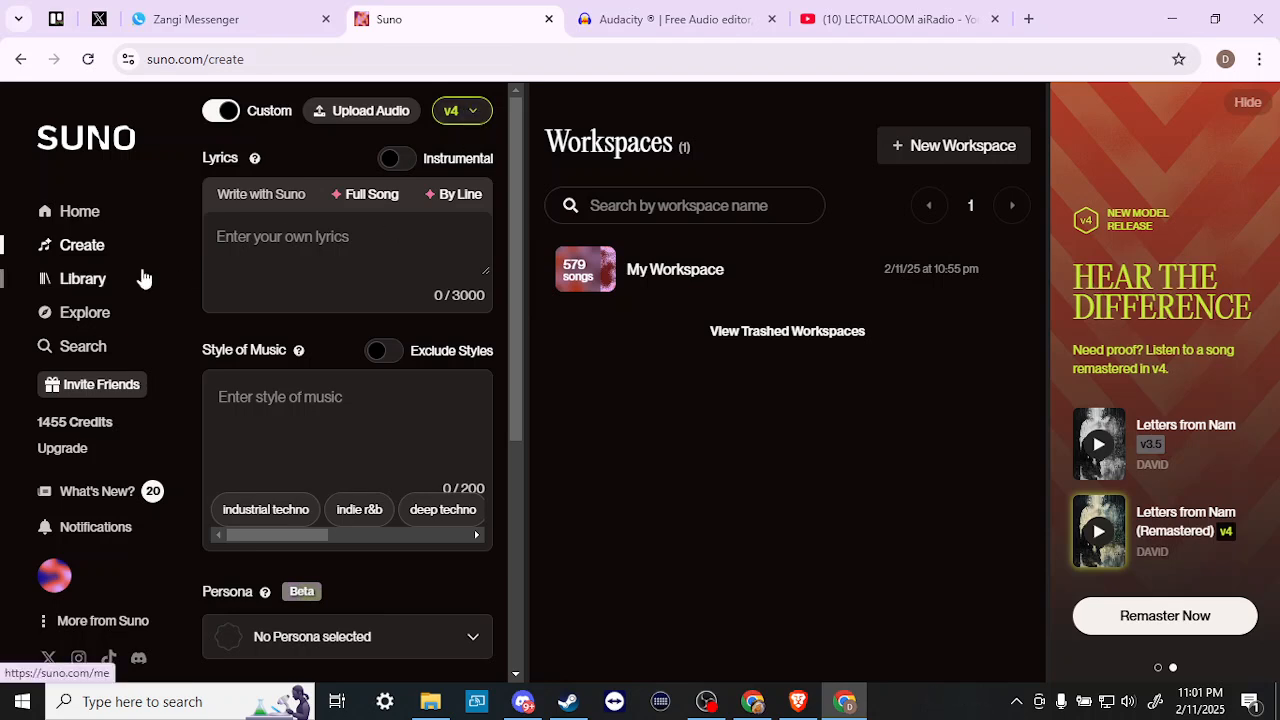
# - Open the Upgrade page and scroll to All Plans, showing the active $10/month Pro Plan
pyautogui.click(80, 449)
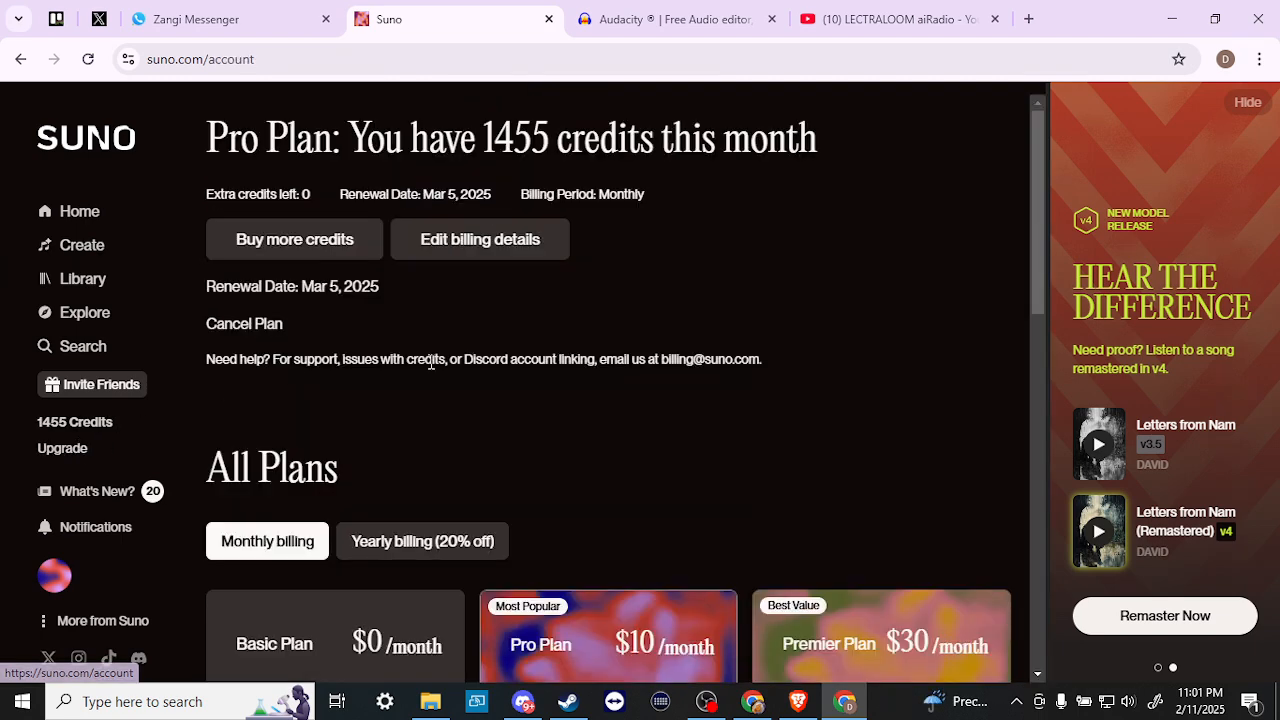
pyautogui.scroll(-3, 431, 362)
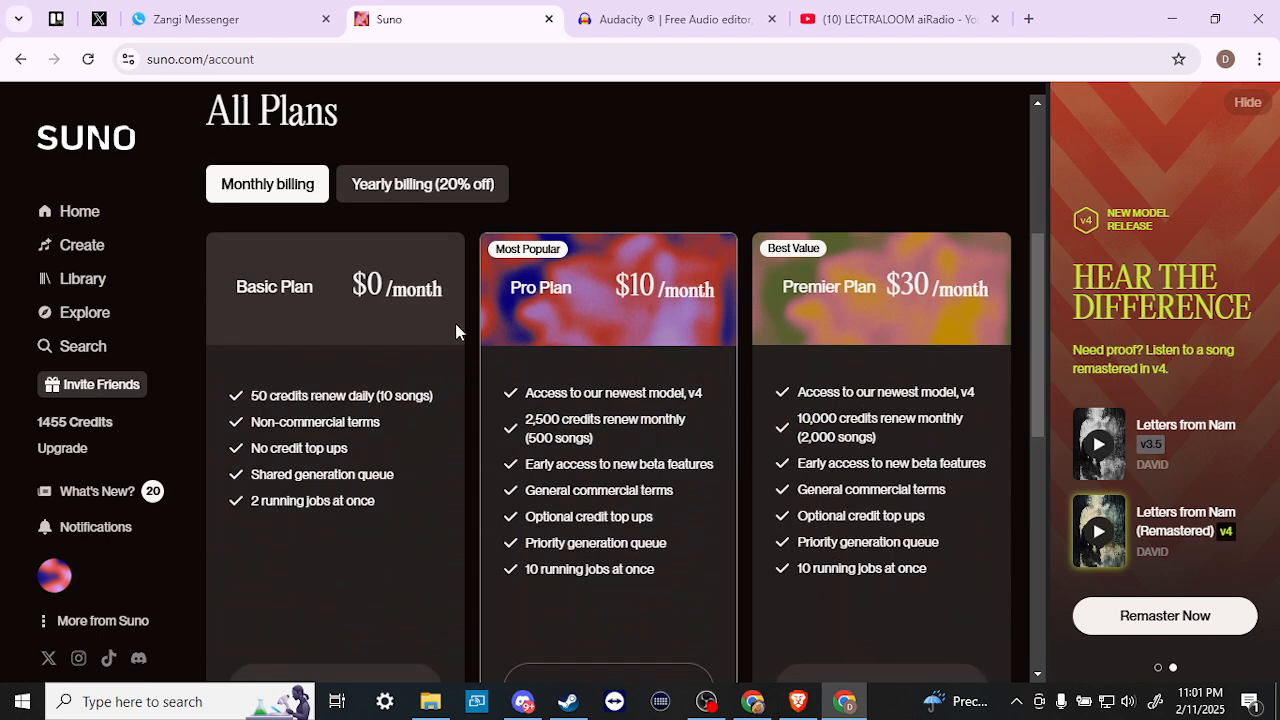
pyautogui.scroll(-2, 584, 410)
pyautogui.scroll(2, 581, 403)
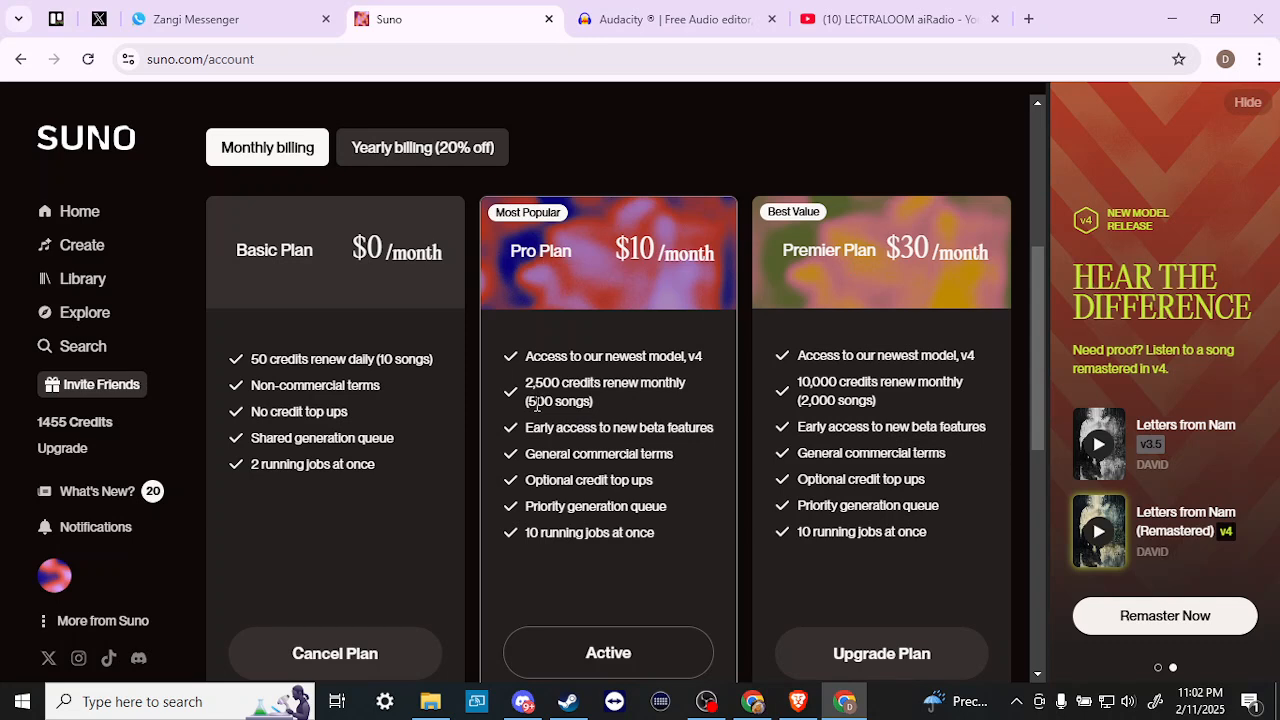
# - Return to Create, switch the model to v3.5, then back to v4
pyautogui.click(95, 245)
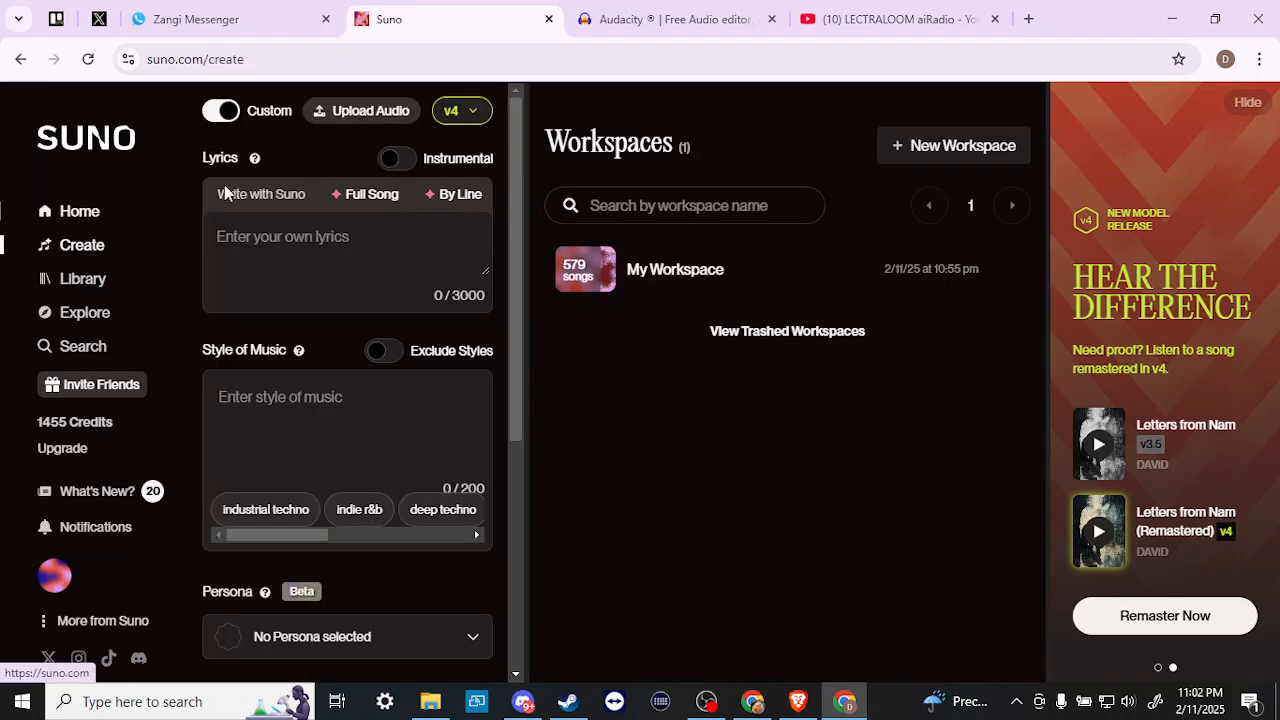
pyautogui.click(459, 111)
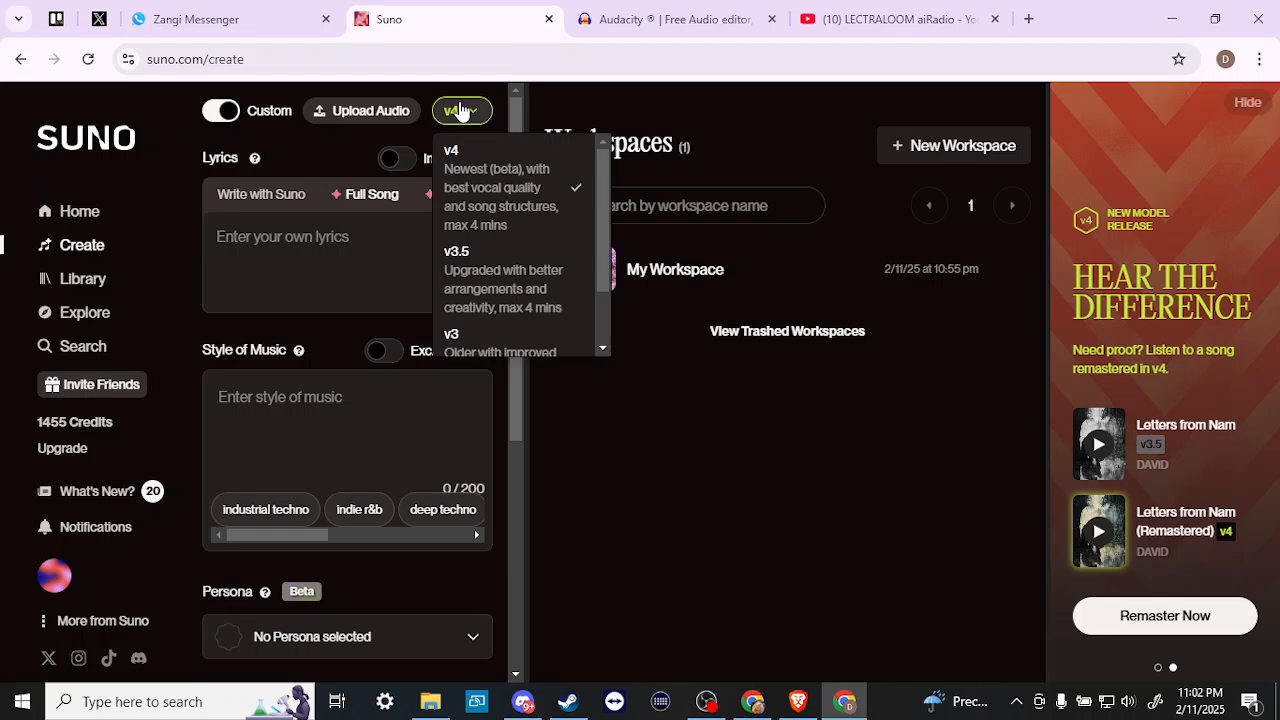
pyautogui.click(459, 111)
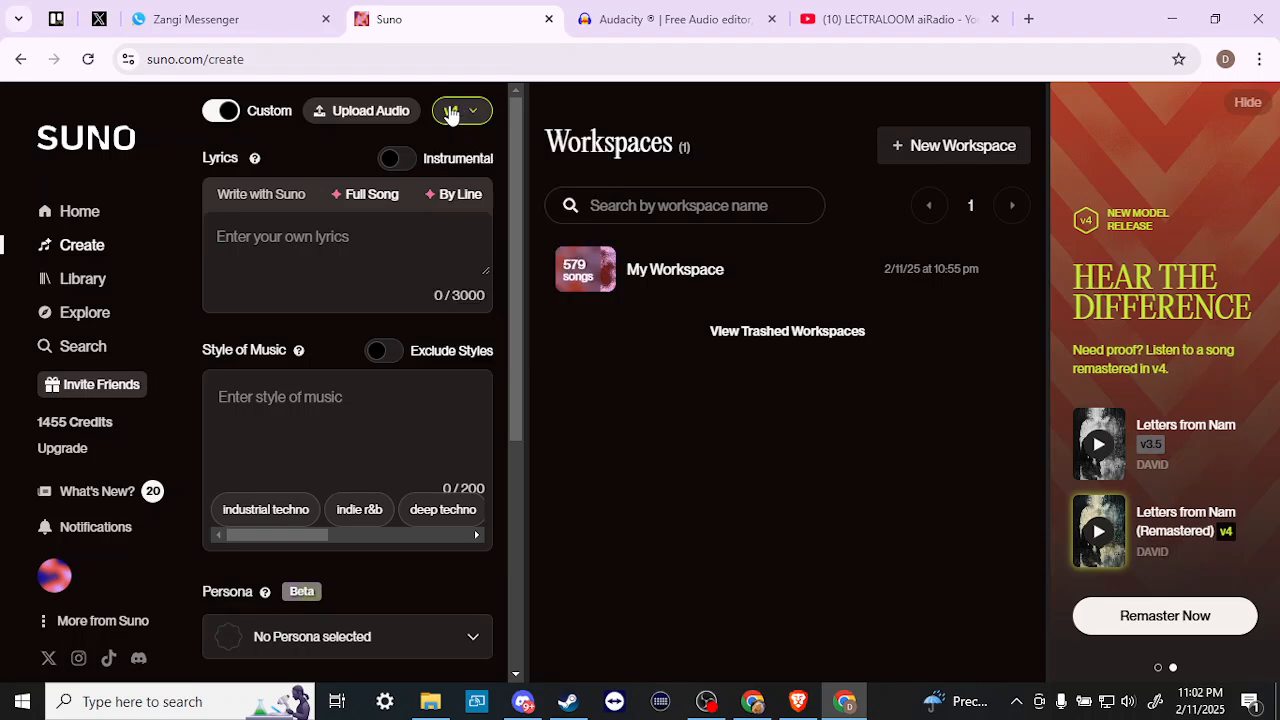
pyautogui.click(459, 112)
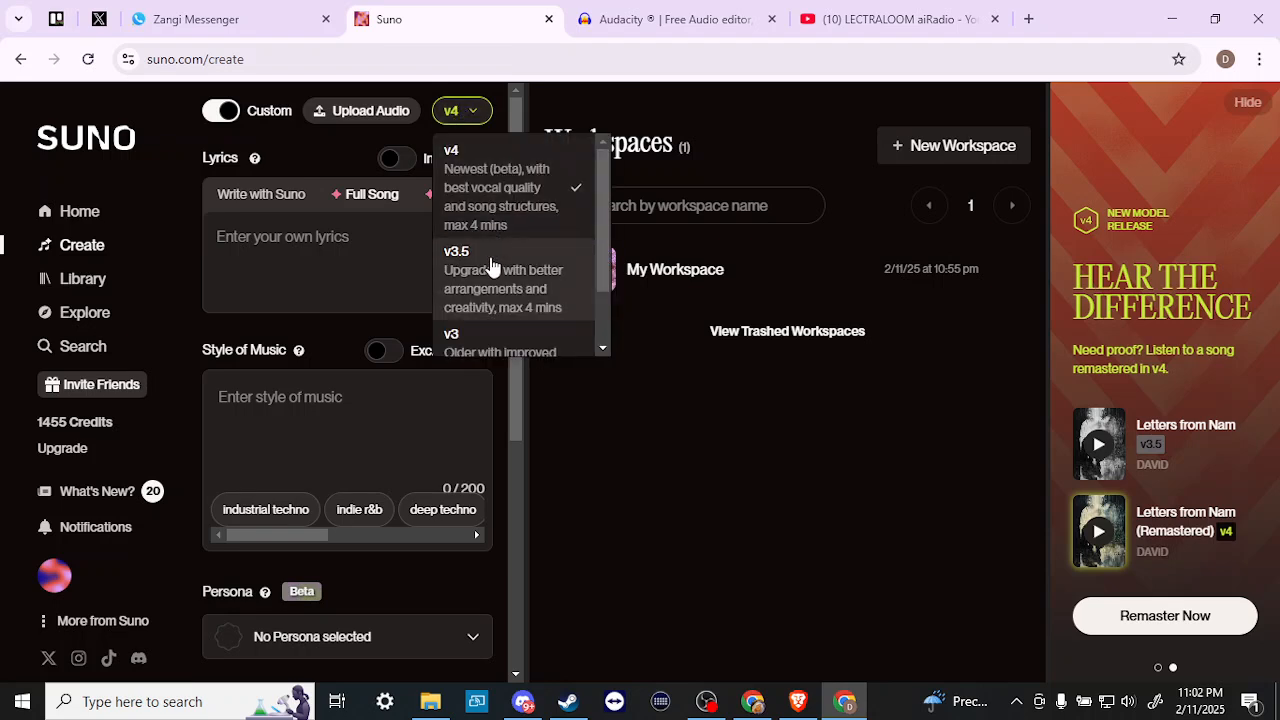
pyautogui.click(490, 260)
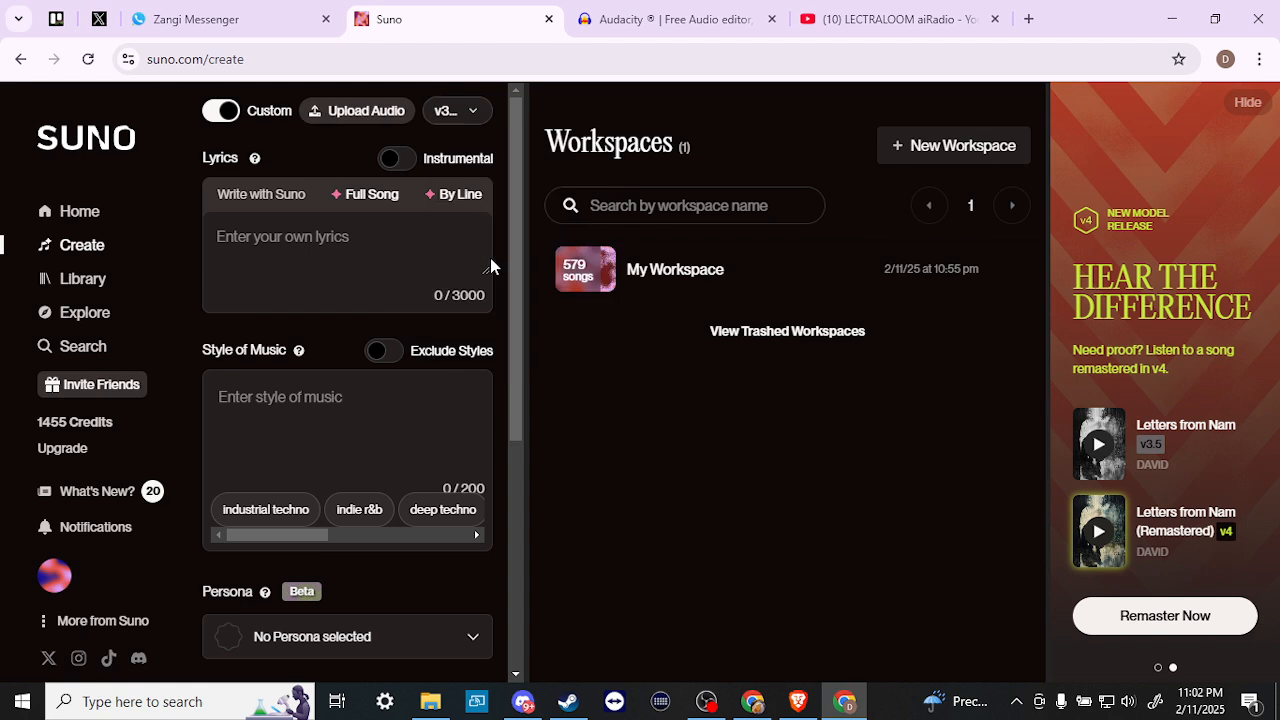
pyautogui.click(474, 120)
pyautogui.click(487, 180)
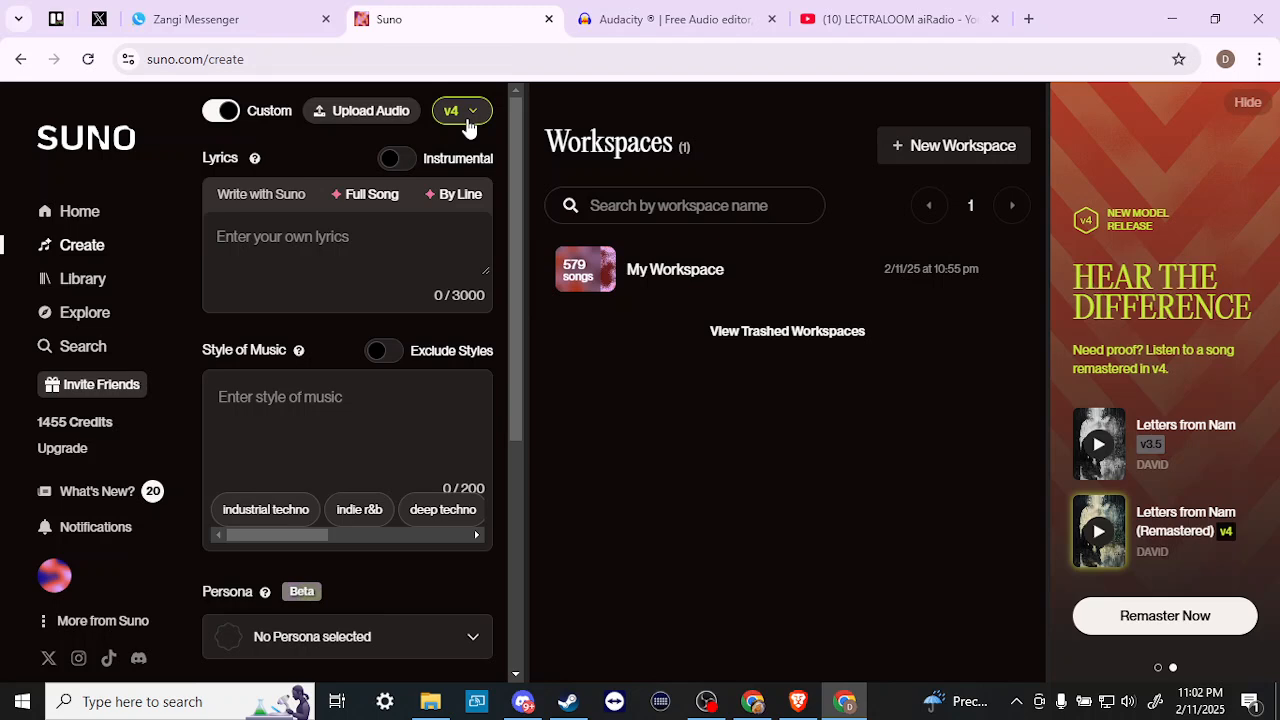
# - Start Upload Audio and agree to the audio upload terms
pyautogui.click(352, 112)
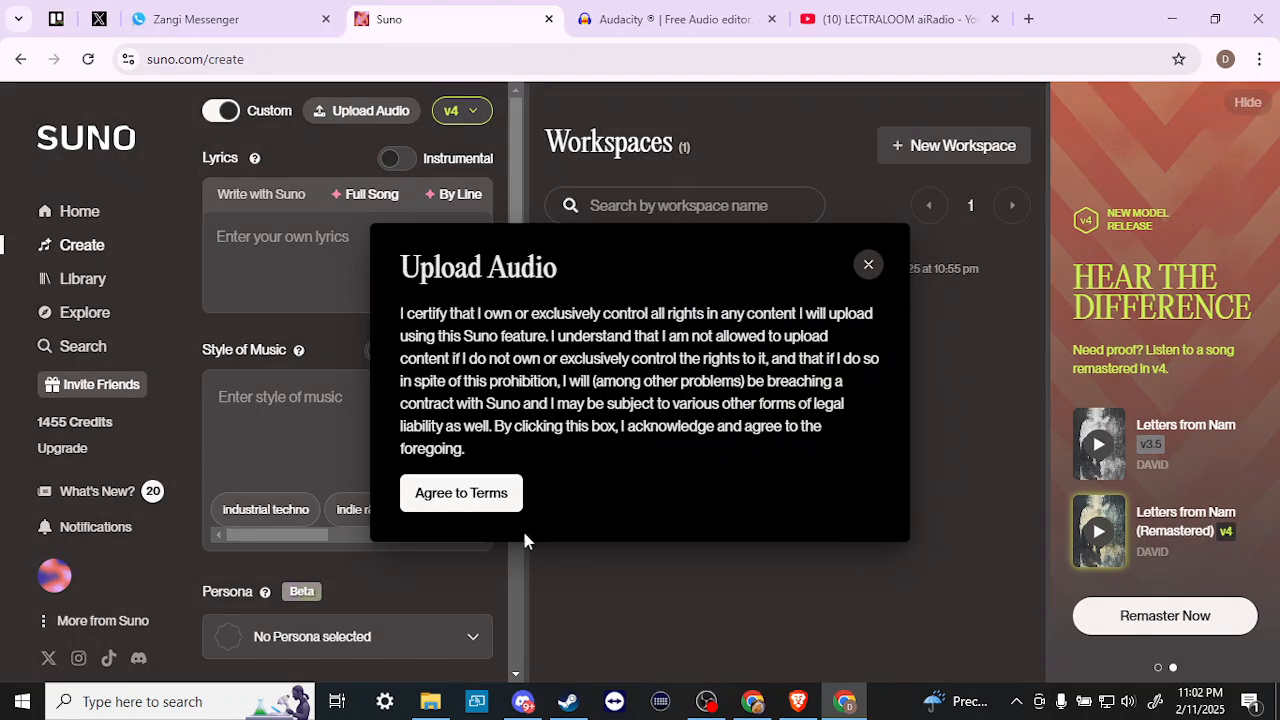
pyautogui.click(450, 497)
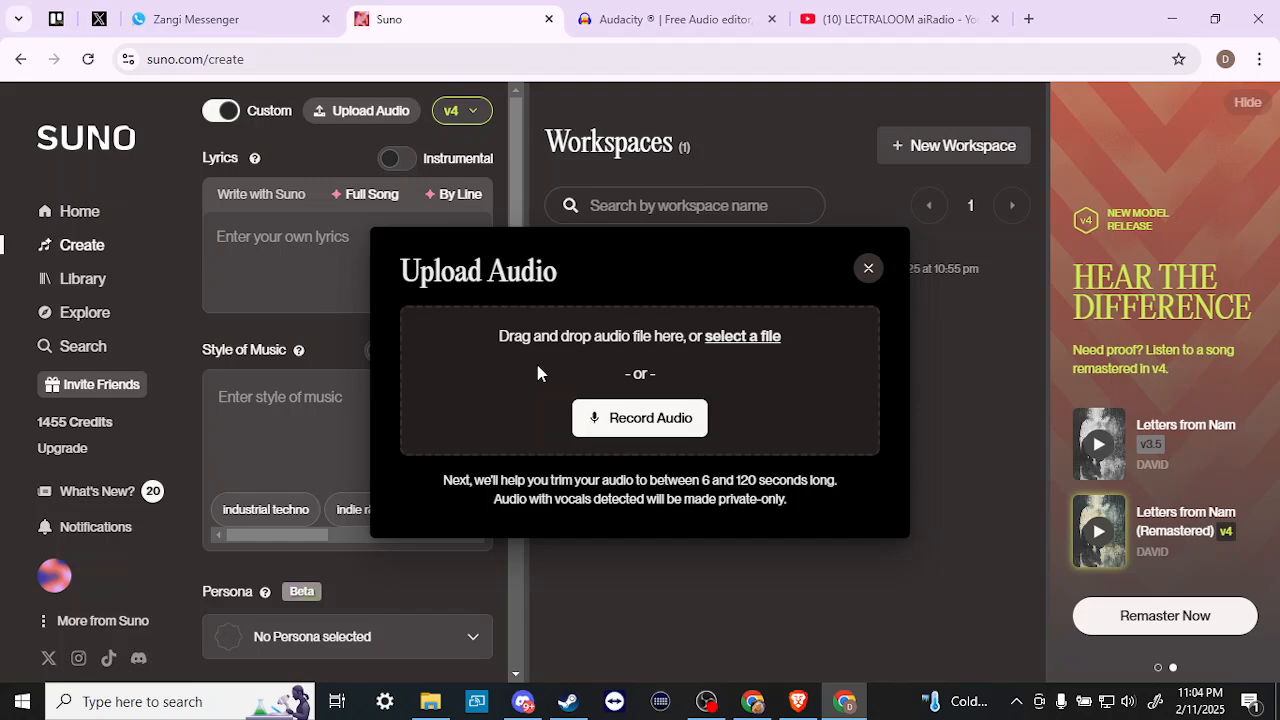
# - Close the Upload Audio dialog with its X button
pyautogui.click(868, 270)
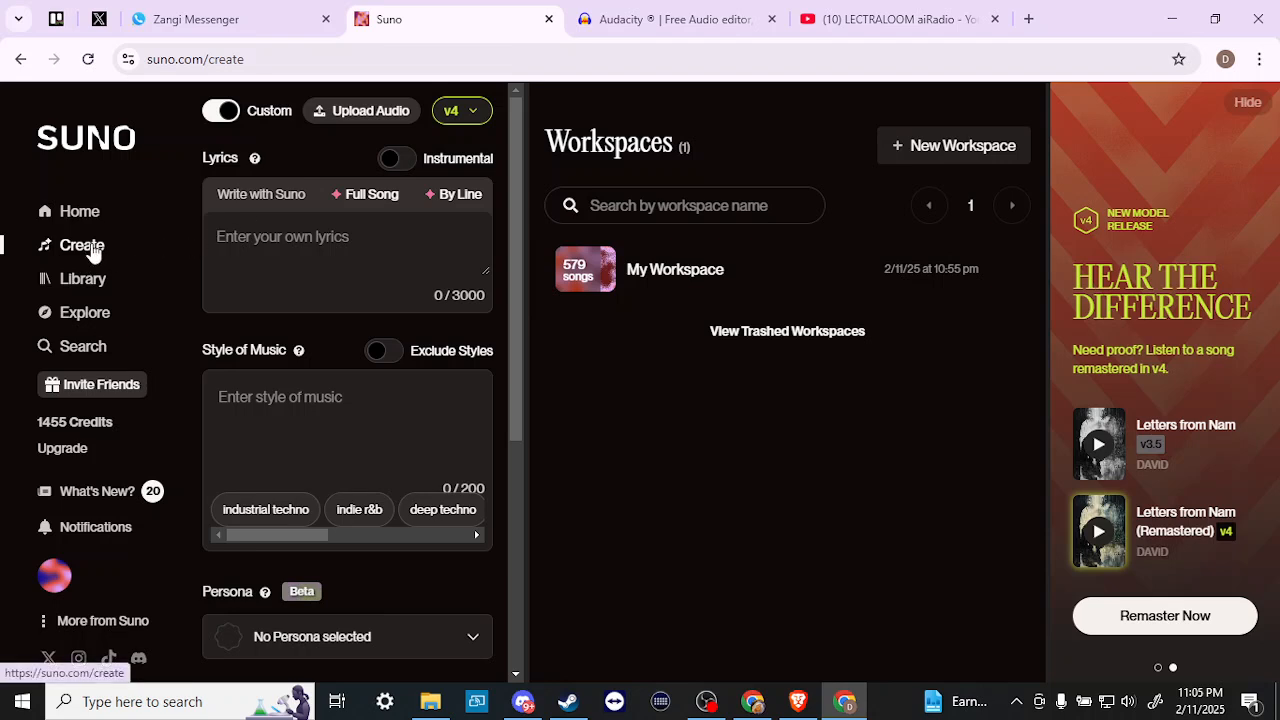
# - Open My Workspace and check the first BollyRock cover's options menu
pyautogui.click(698, 268)
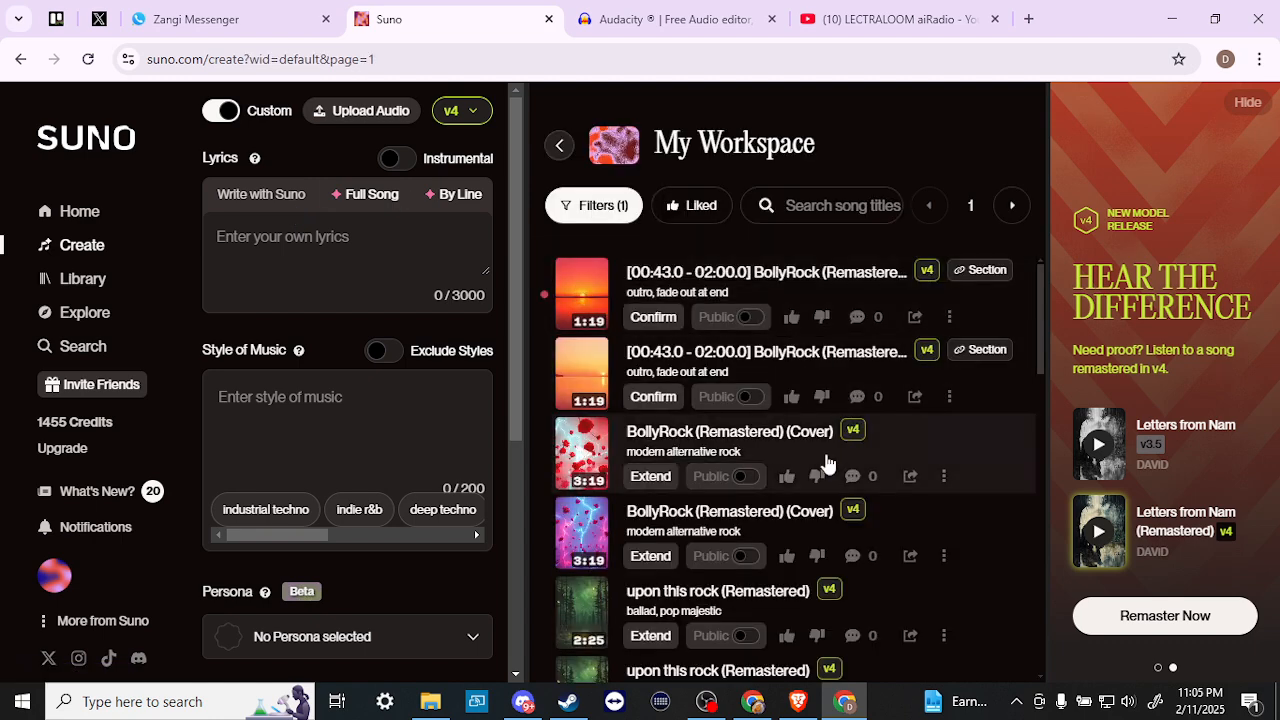
pyautogui.scroll(-1, 828, 463)
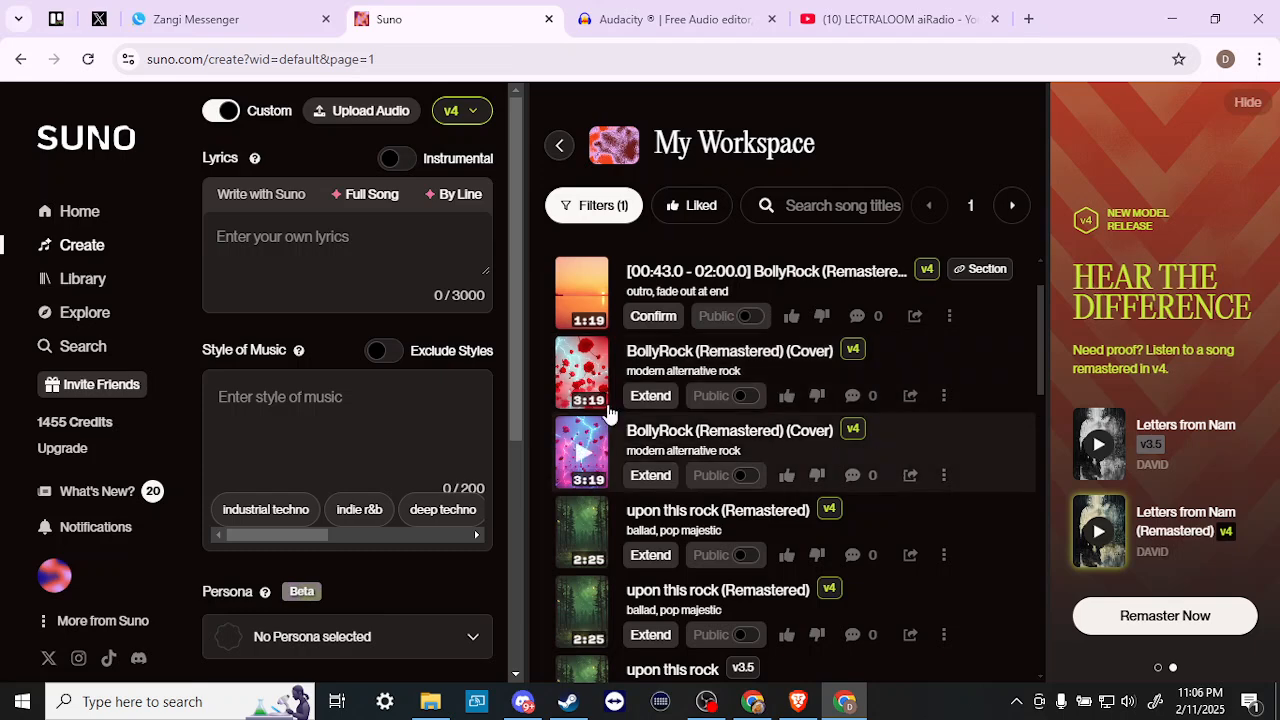
pyautogui.click(944, 400)
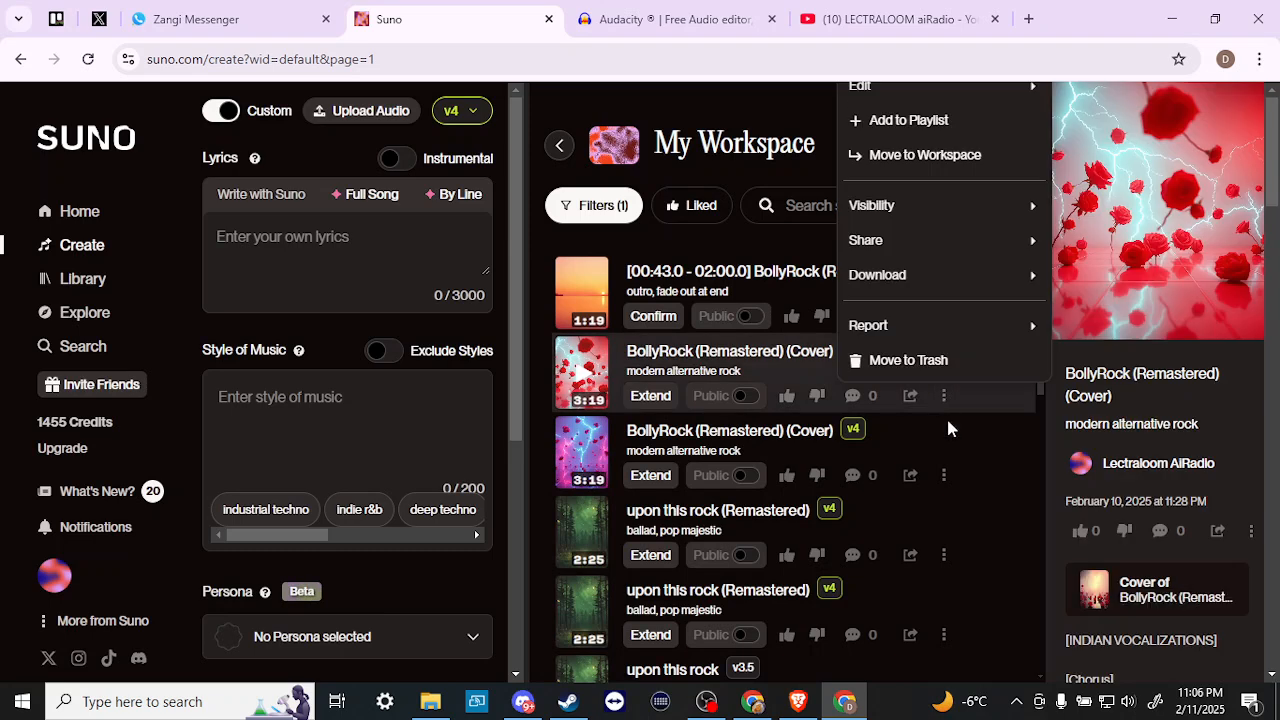
pyautogui.click(945, 543)
pyautogui.scroll(-1, 947, 545)
pyautogui.scroll(-1, 947, 545)
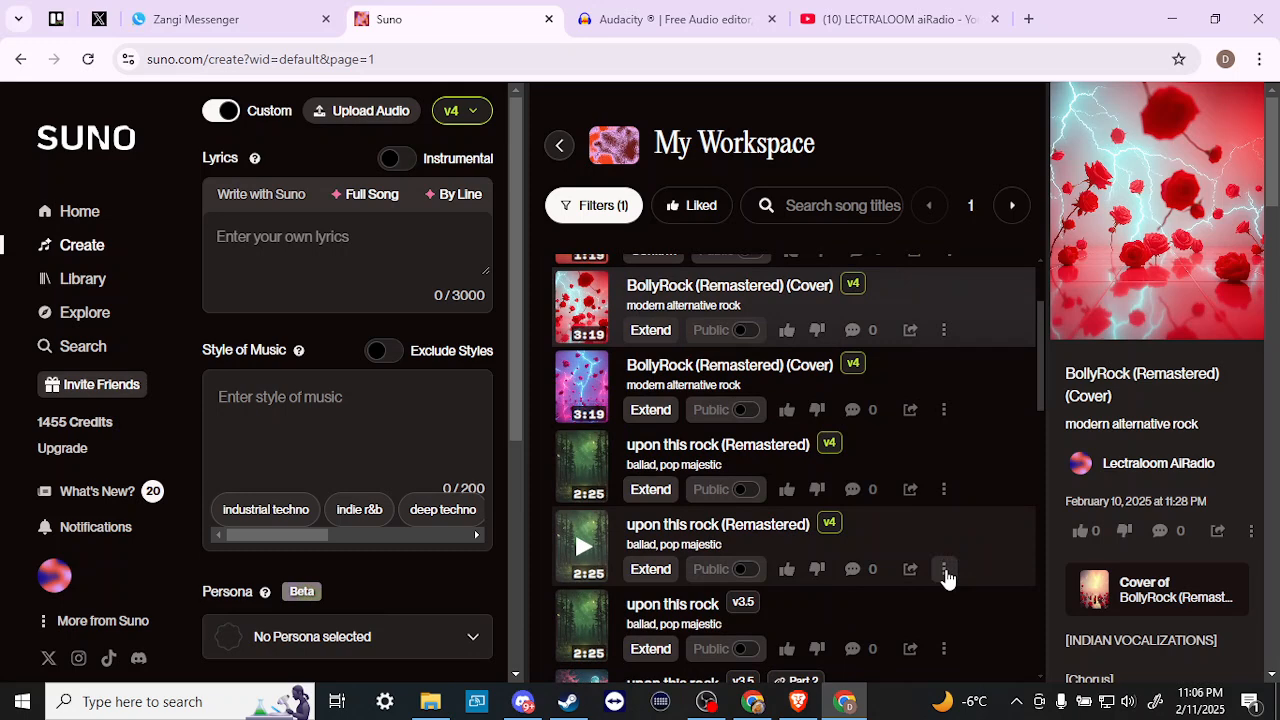
# - Inspect the options menus of upon this rock (Remastered) and the second BollyRock cover
pyautogui.click(945, 570)
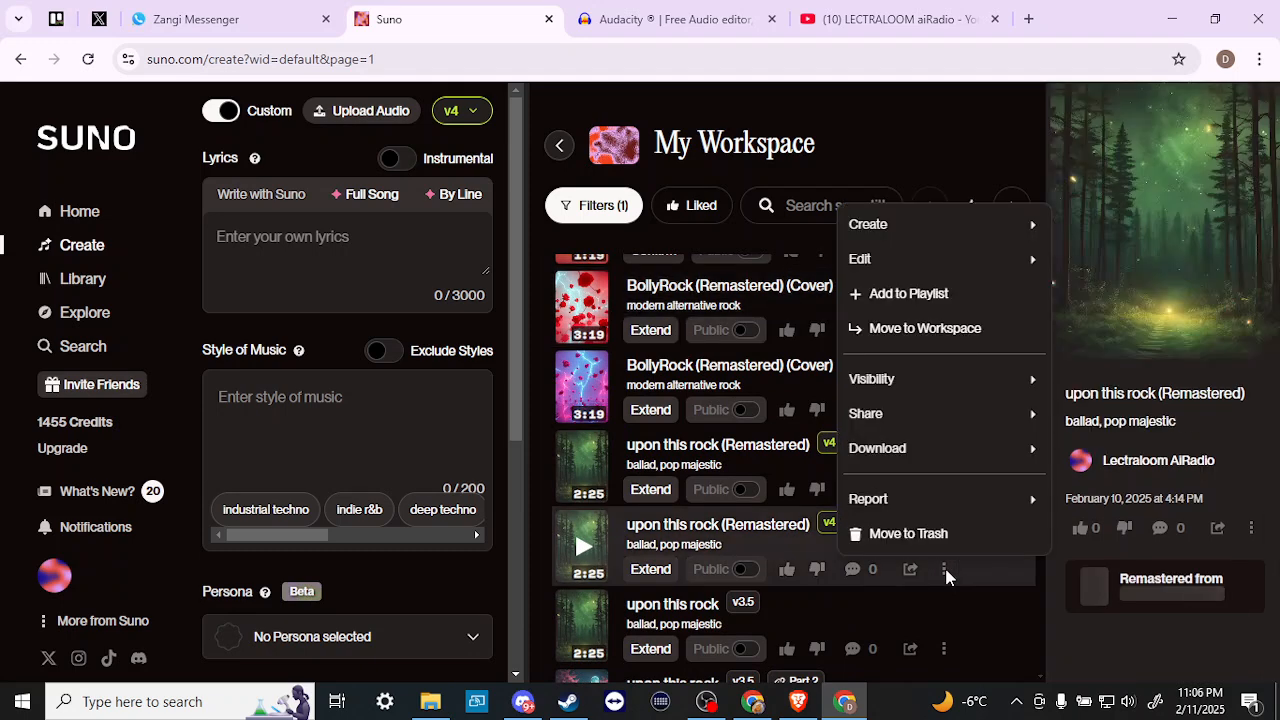
pyautogui.click(872, 230)
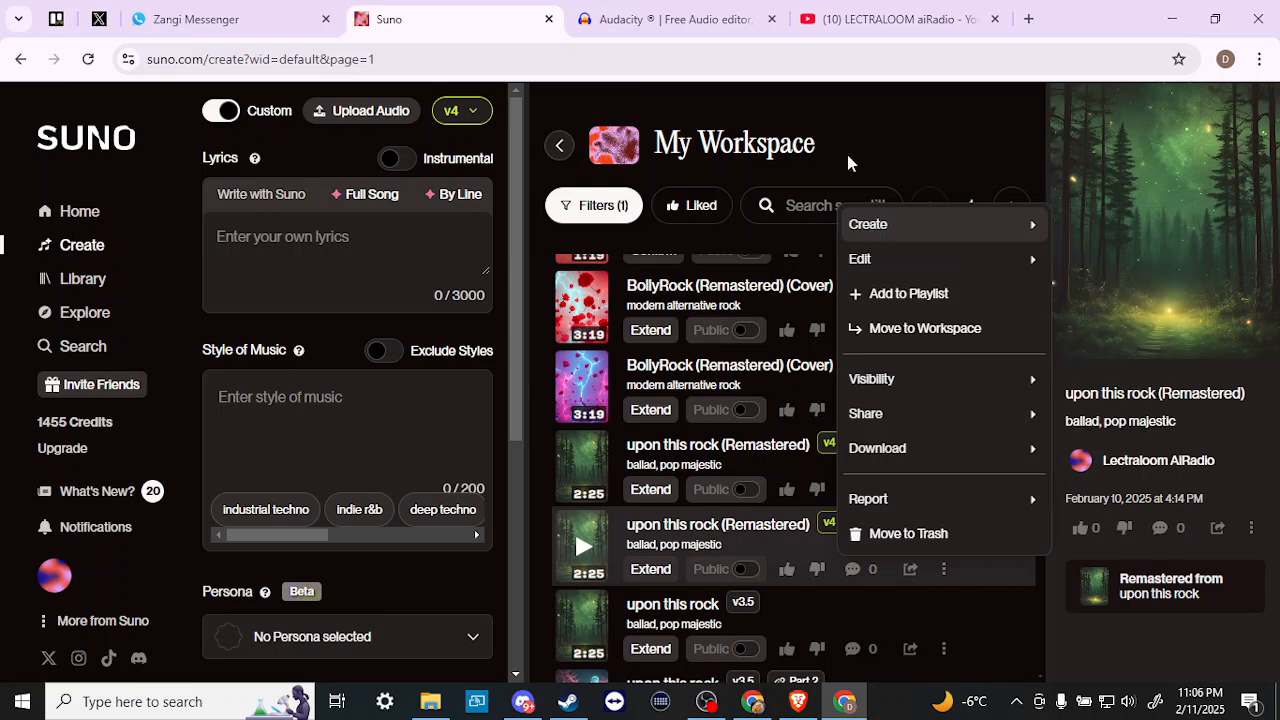
pyautogui.click(873, 140)
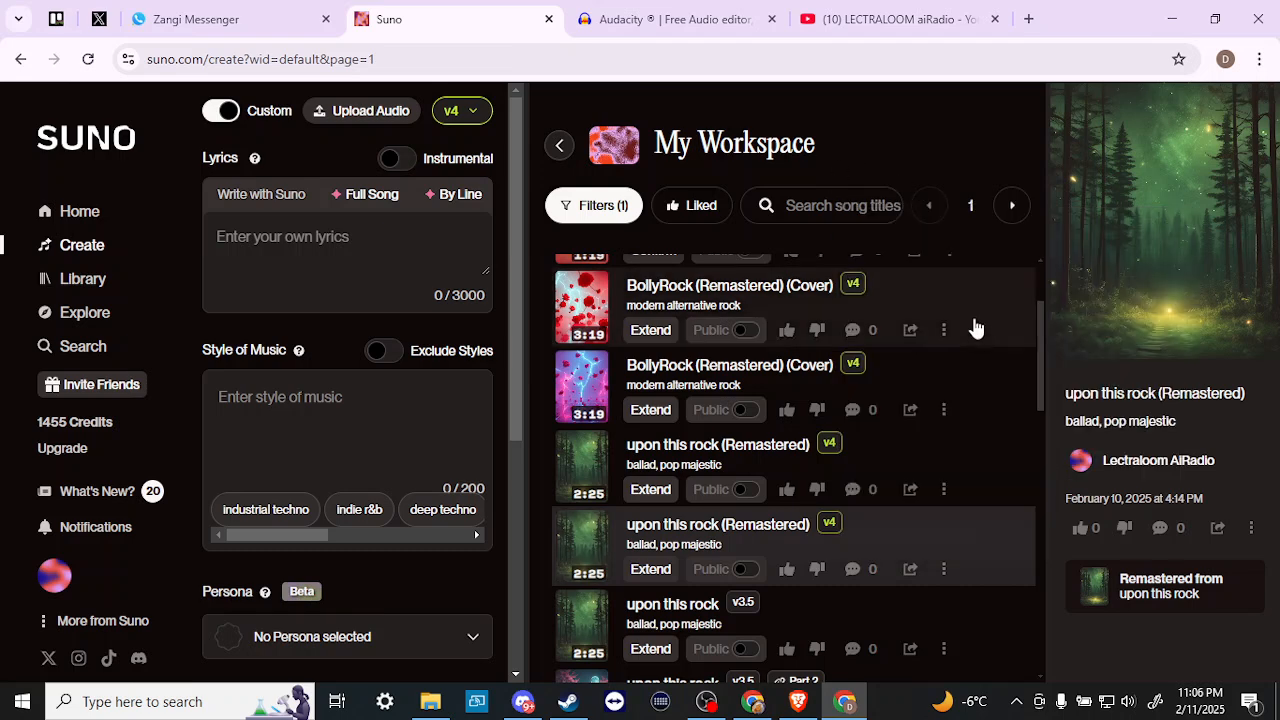
pyautogui.click(943, 409)
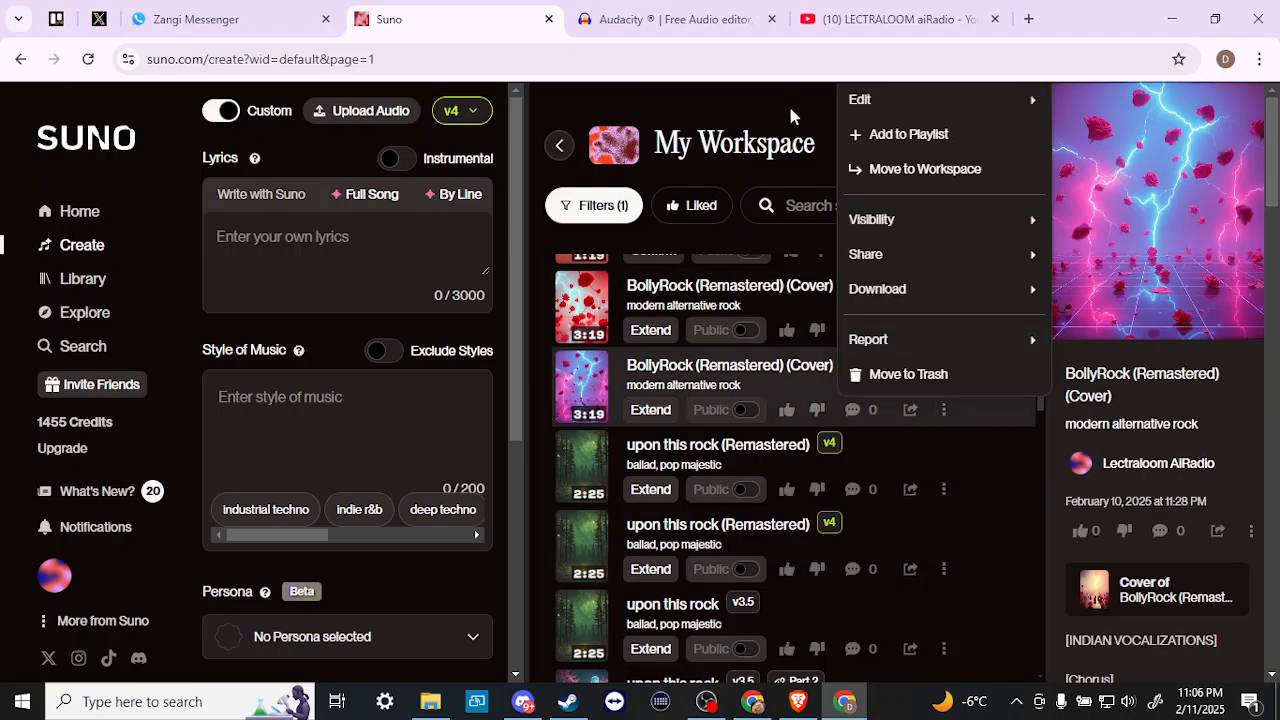
pyautogui.click(891, 451)
pyautogui.scroll(-1, 891, 451)
pyautogui.scroll(3, 891, 451)
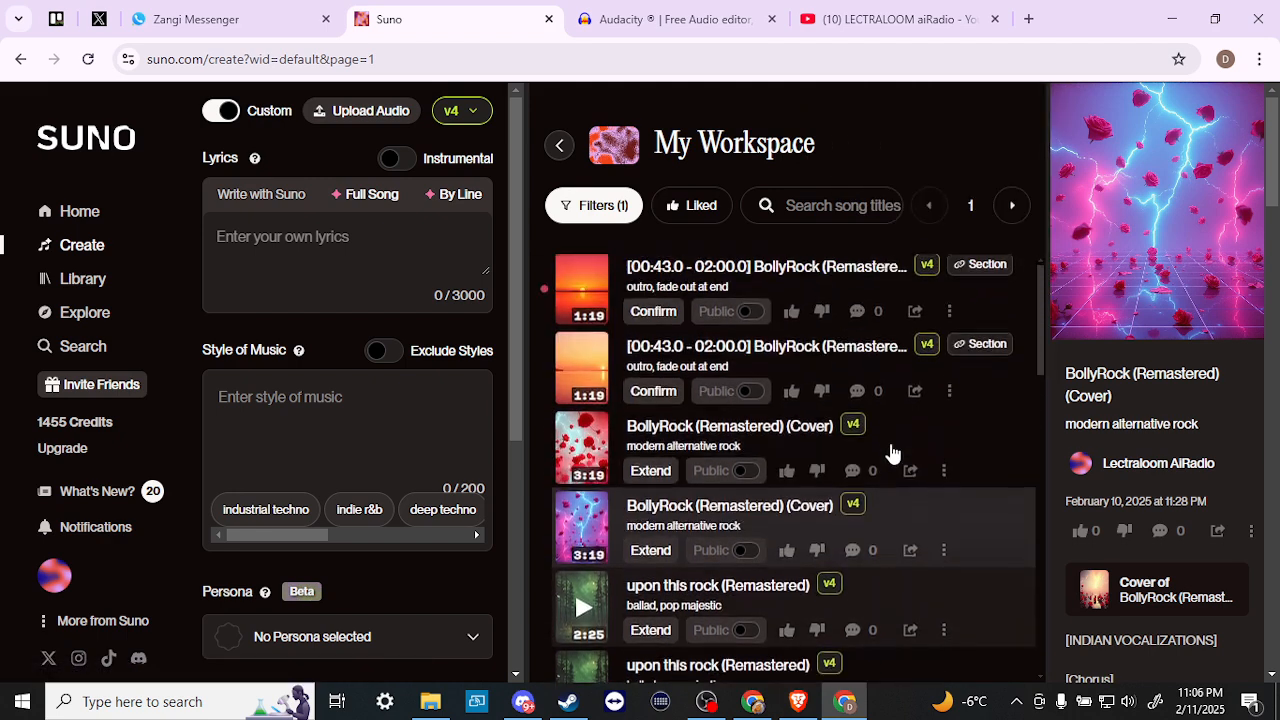
# - Split the second BollyRock cover into Instrumental and Vocals stems
pyautogui.click(945, 558)
pyautogui.moveTo(886, 214)
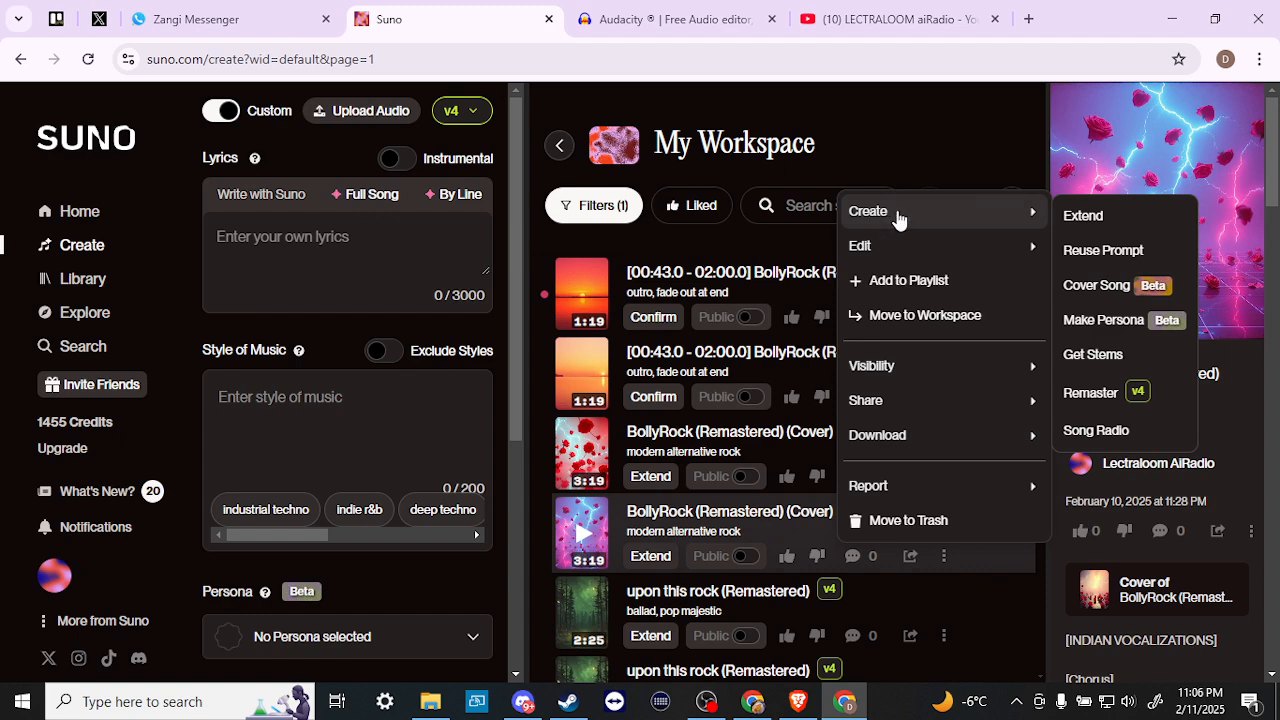
pyautogui.click(1094, 356)
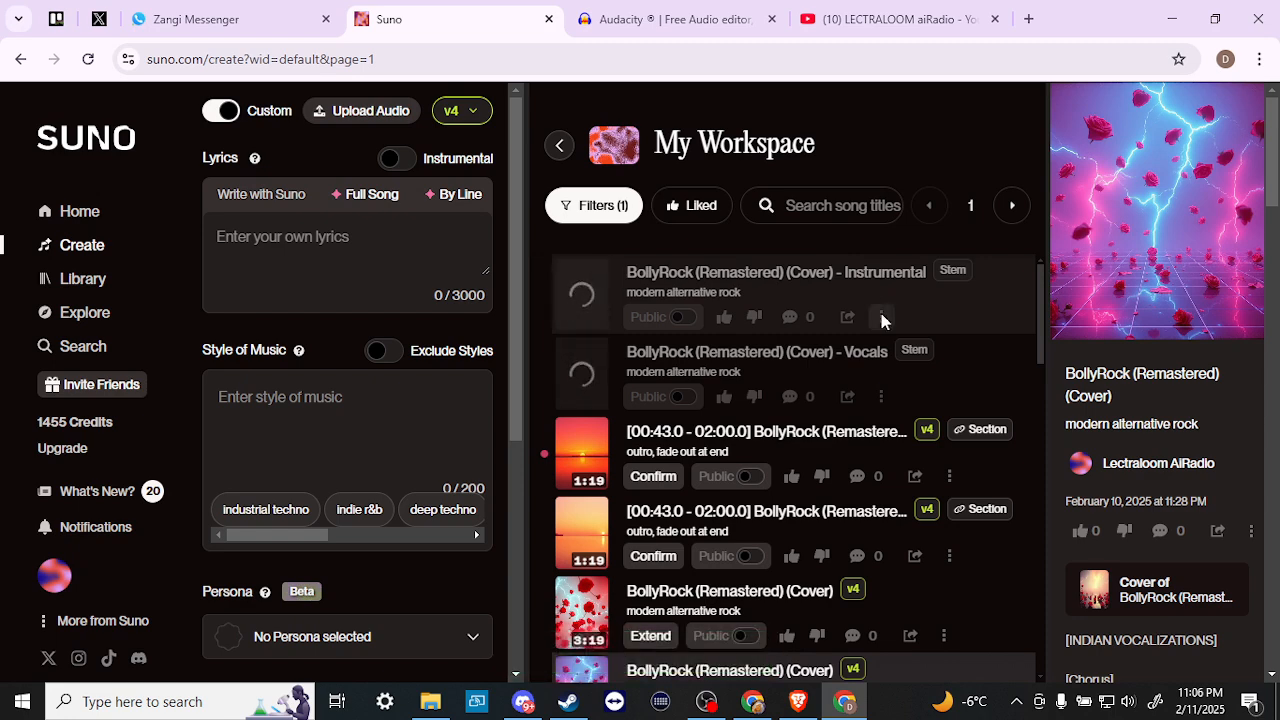
# - Look over the Instrumental stem's options menu, then click into the empty Lyrics box
pyautogui.click(881, 317)
pyautogui.moveTo(848, 541)
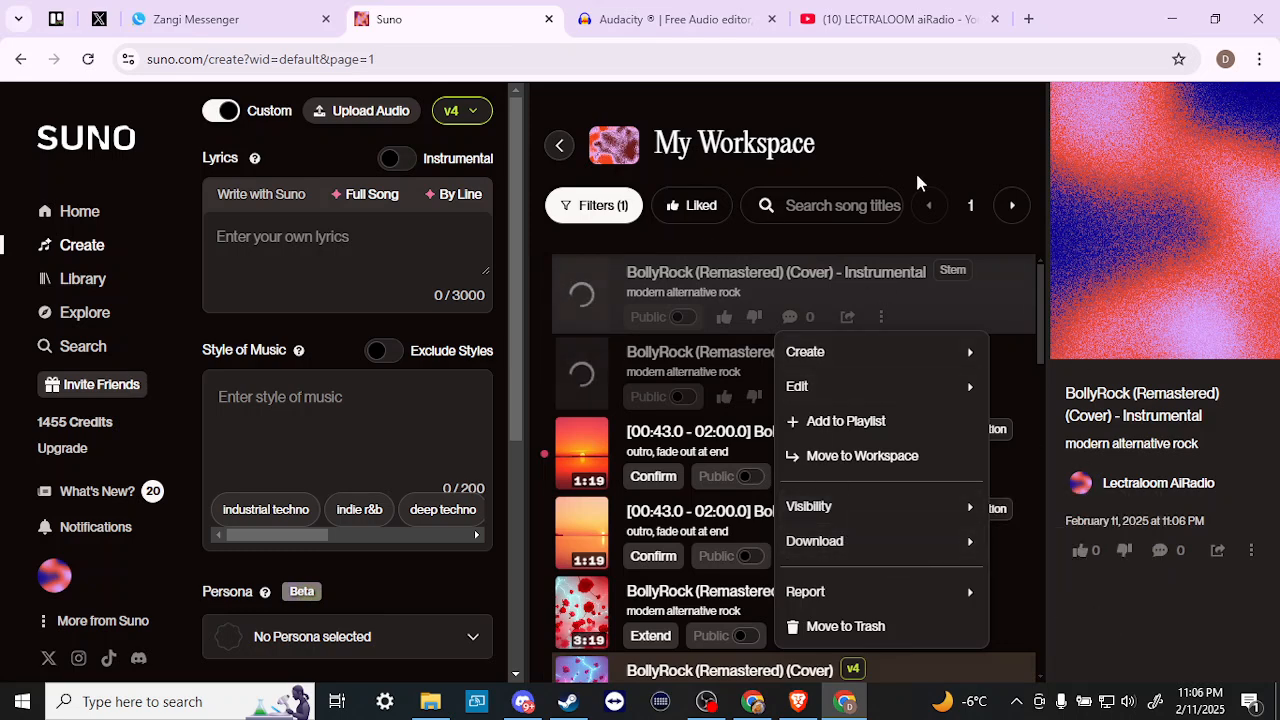
pyautogui.click(876, 140)
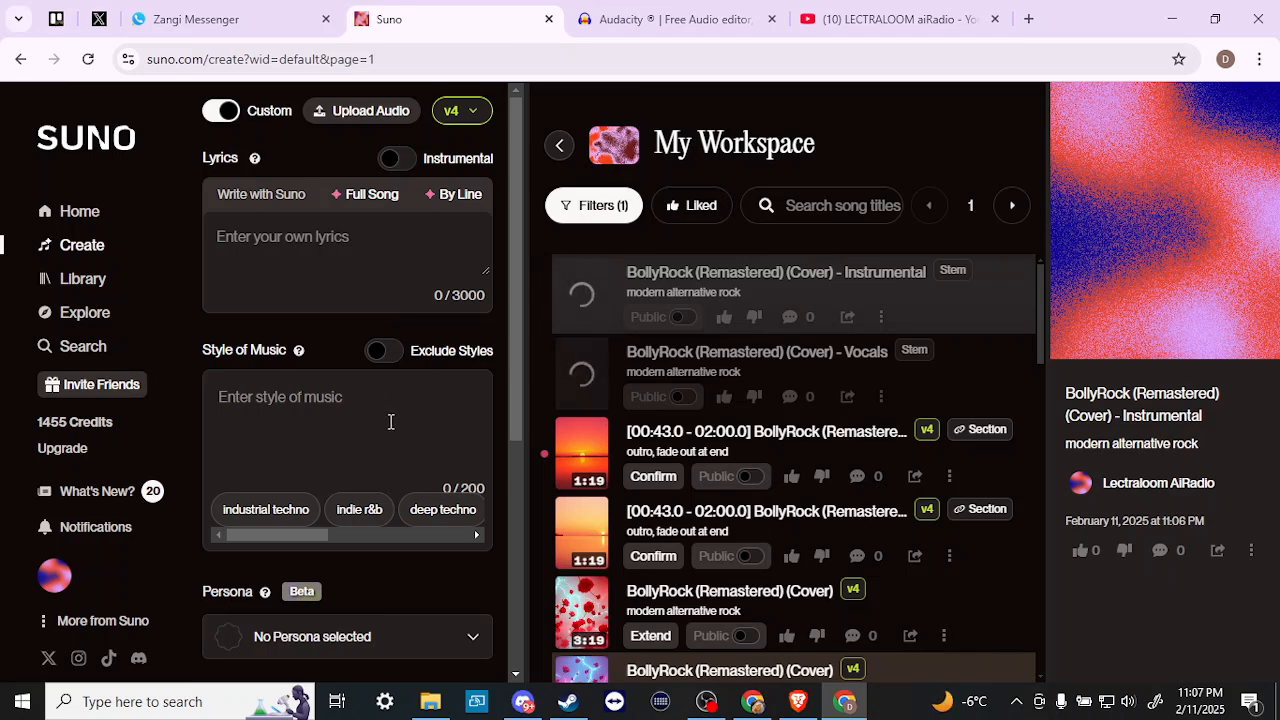
pyautogui.scroll(-4, 391, 421)
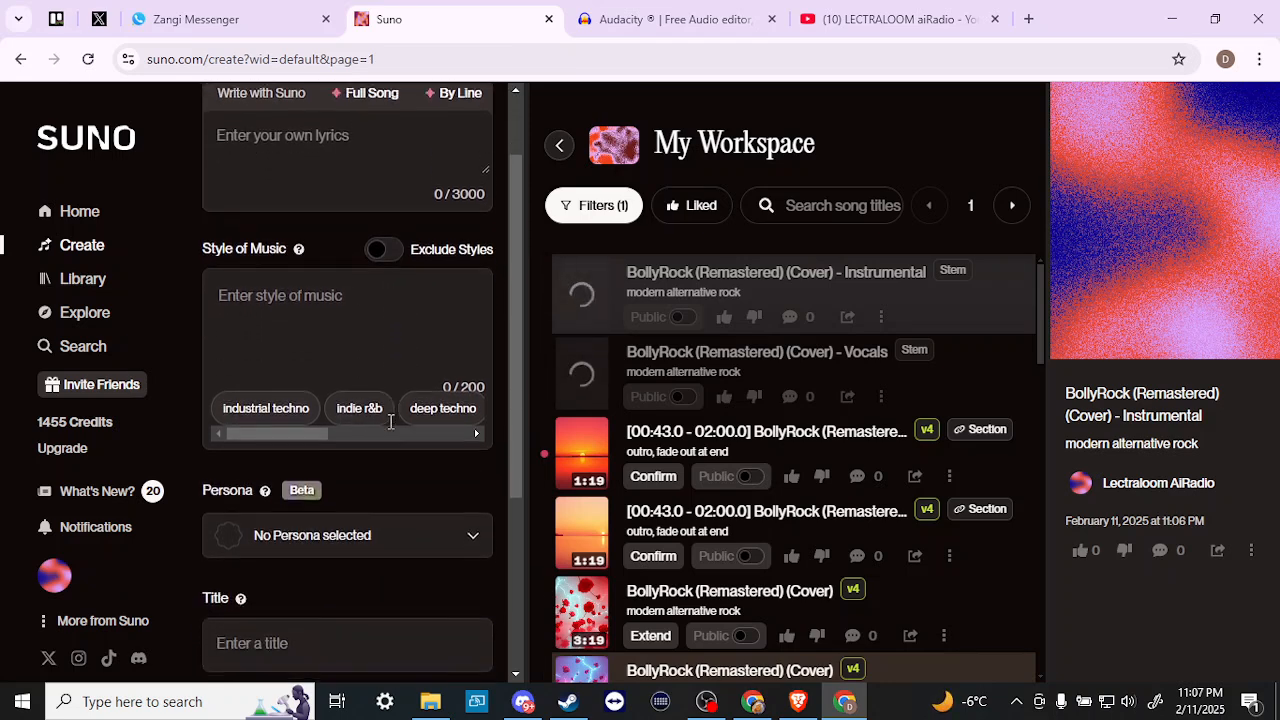
pyautogui.scroll(2, 391, 421)
pyautogui.scroll(2, 391, 421)
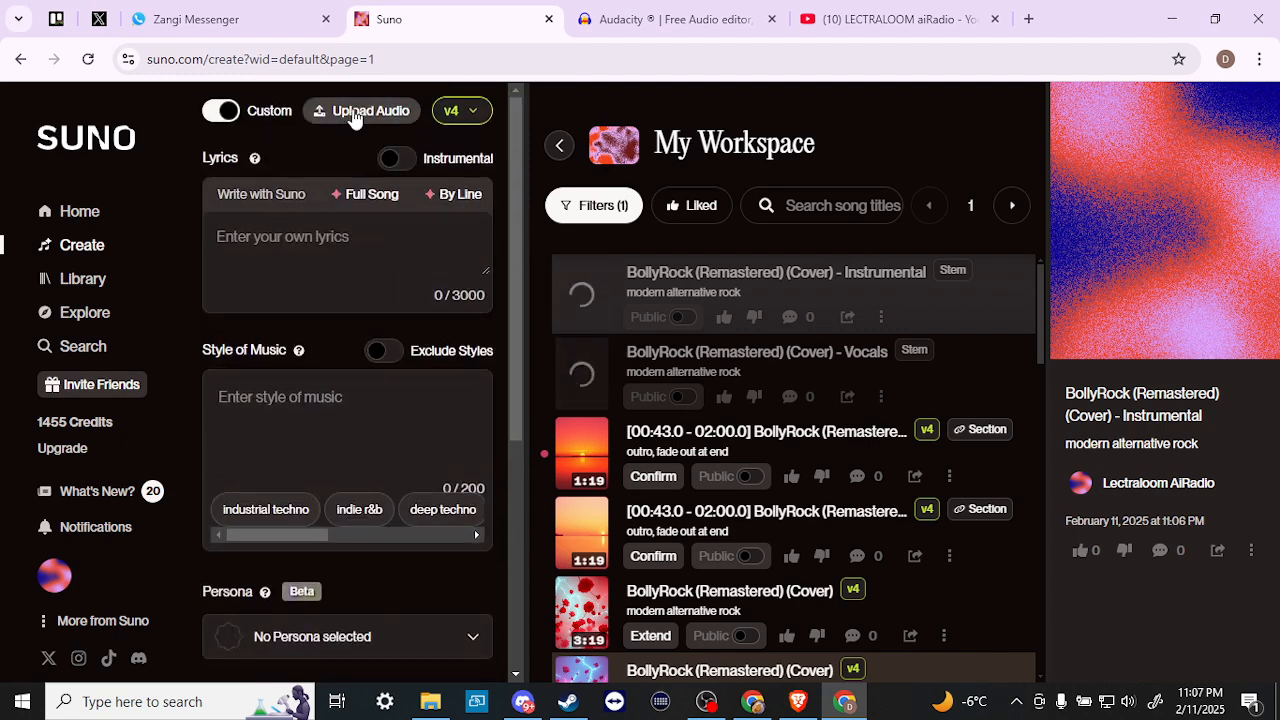
pyautogui.click(345, 238)
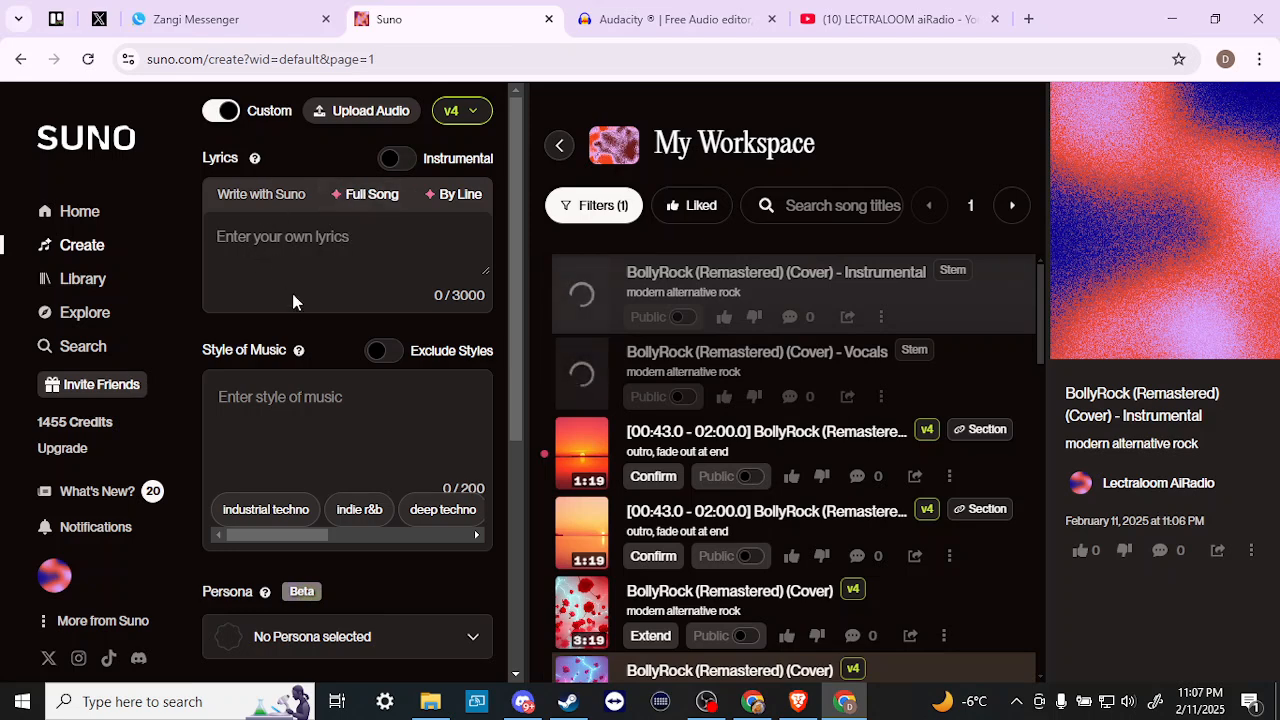
# - Request full-song lyrics for 'a song about imagination and being inspired despite overwhelming odds' using ReMi
pyautogui.click(347, 197)
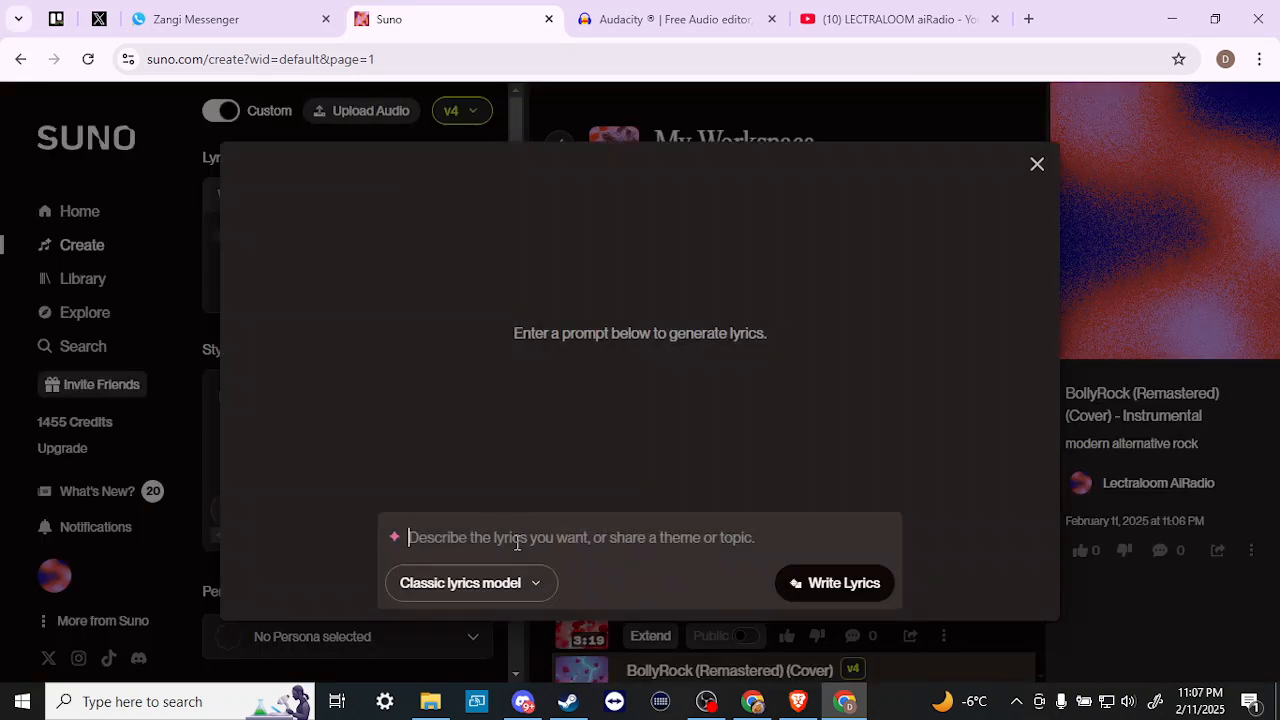
pyautogui.write('a song')
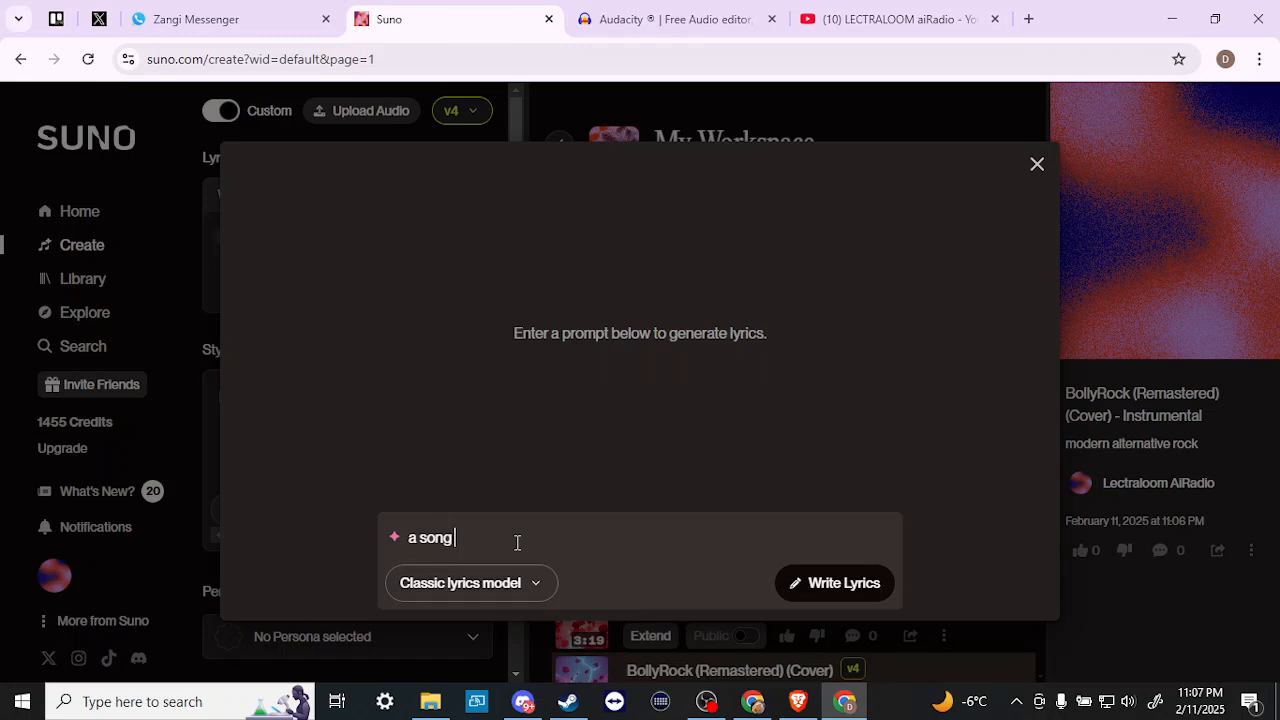
pyautogui.write(' about imagination and being inspired despite c')
pyautogui.write('verwhelming odds')
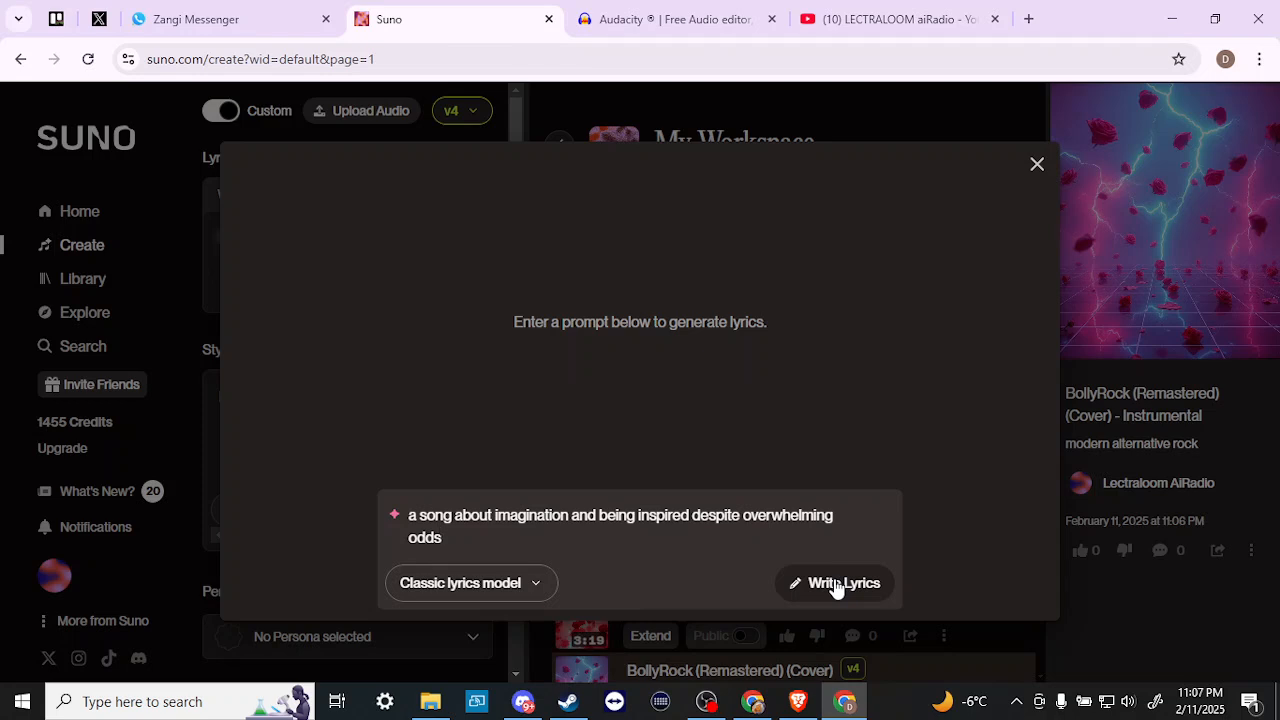
pyautogui.click(479, 590)
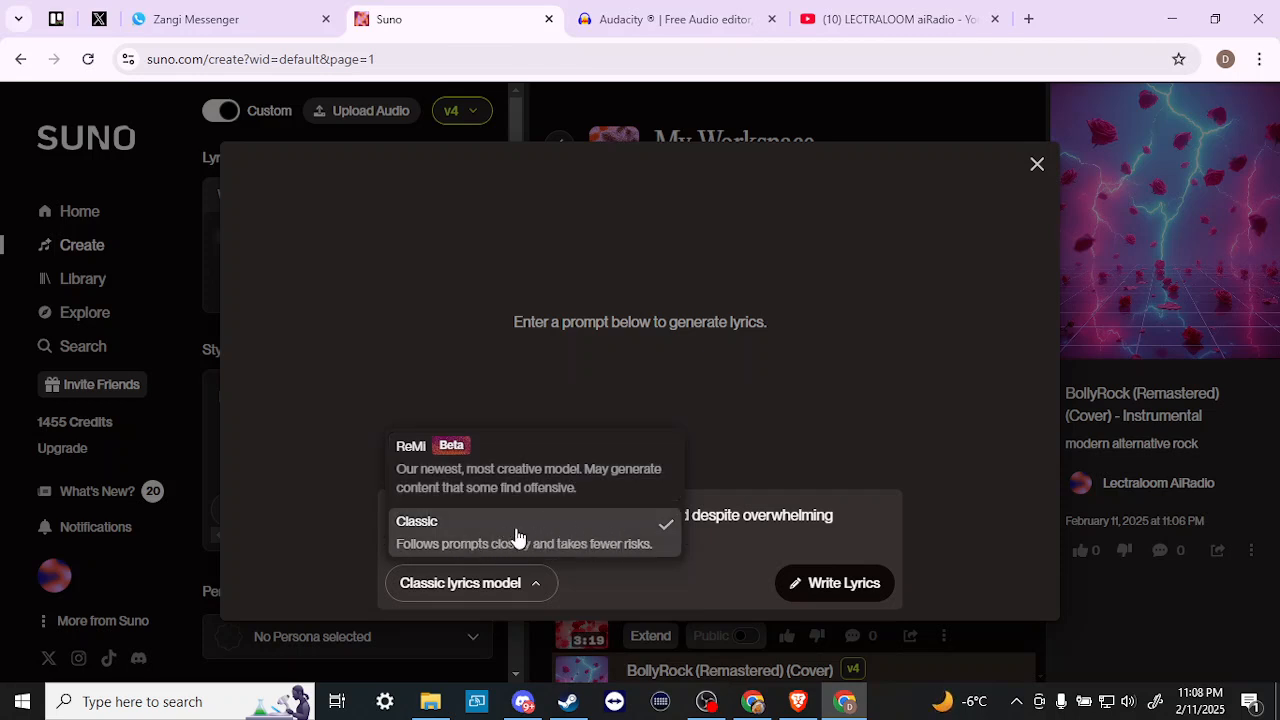
pyautogui.click(493, 481)
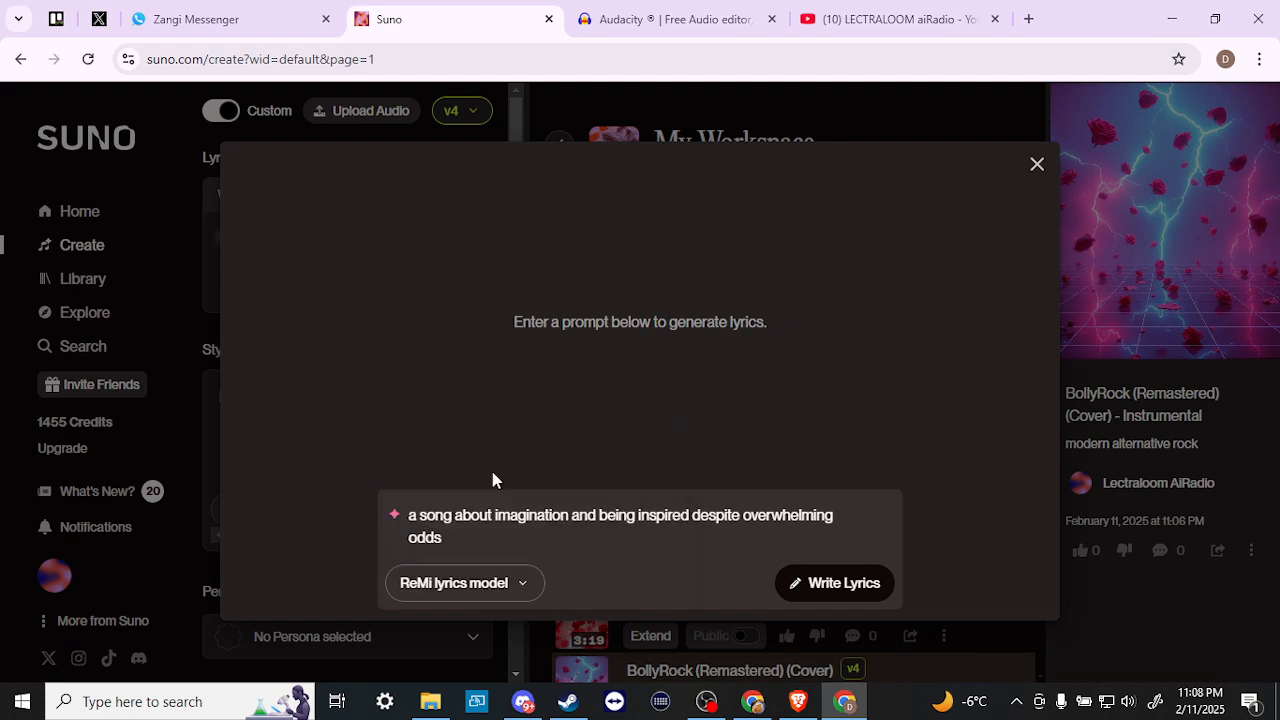
# - Write the lyrics and scroll through the 'No Right to Imagine' and 'Ms. Impossible' options
pyautogui.click(829, 570)
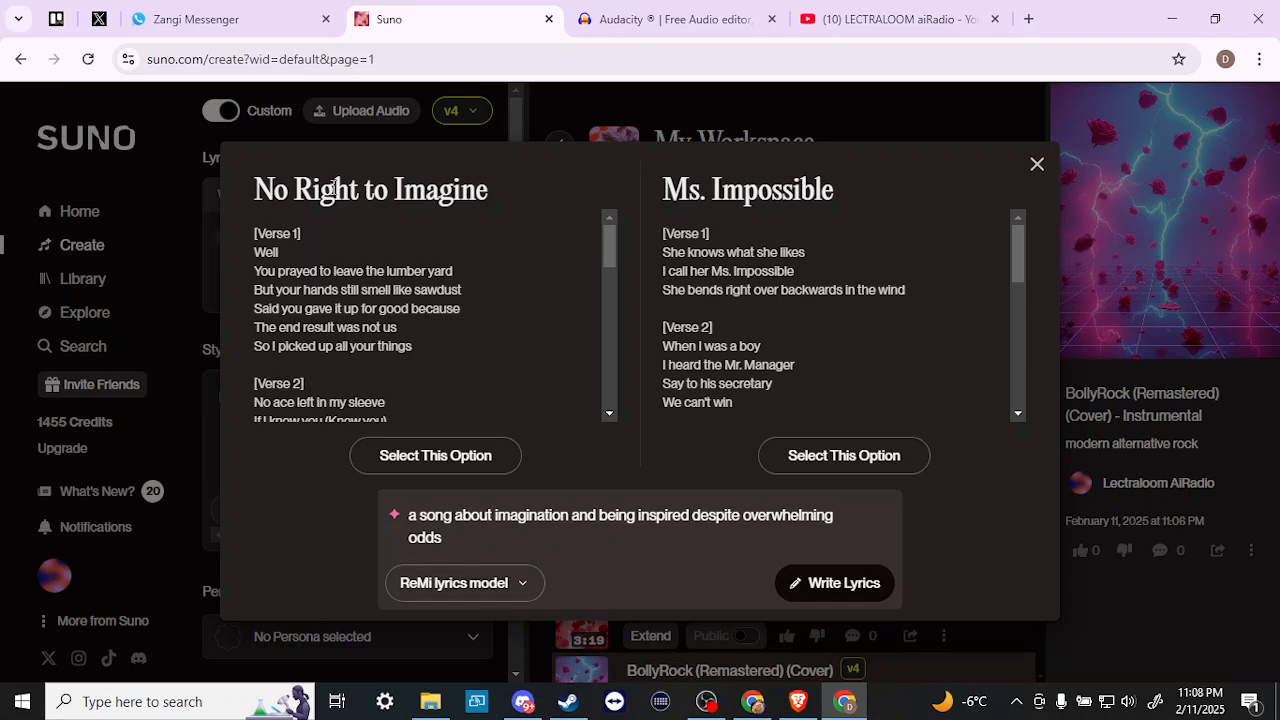
pyautogui.scroll(-10, 370, 275)
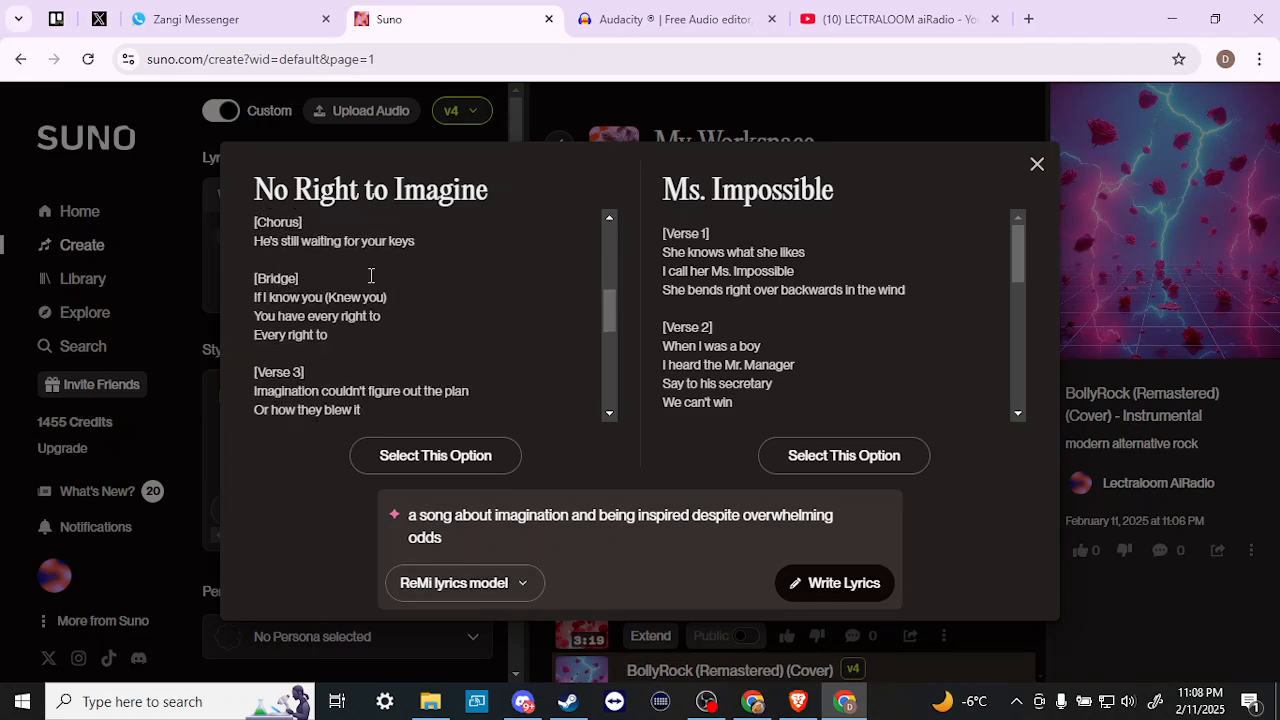
pyautogui.scroll(-2, 370, 275)
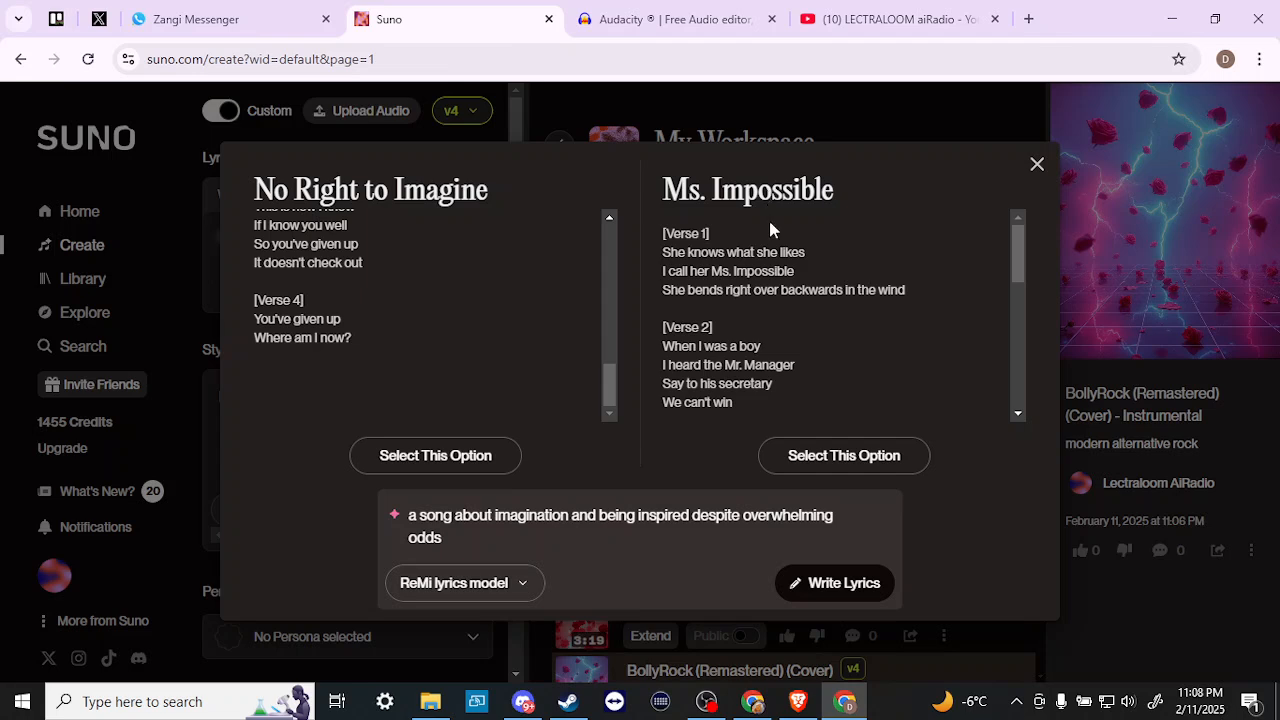
pyautogui.scroll(-8, 770, 287)
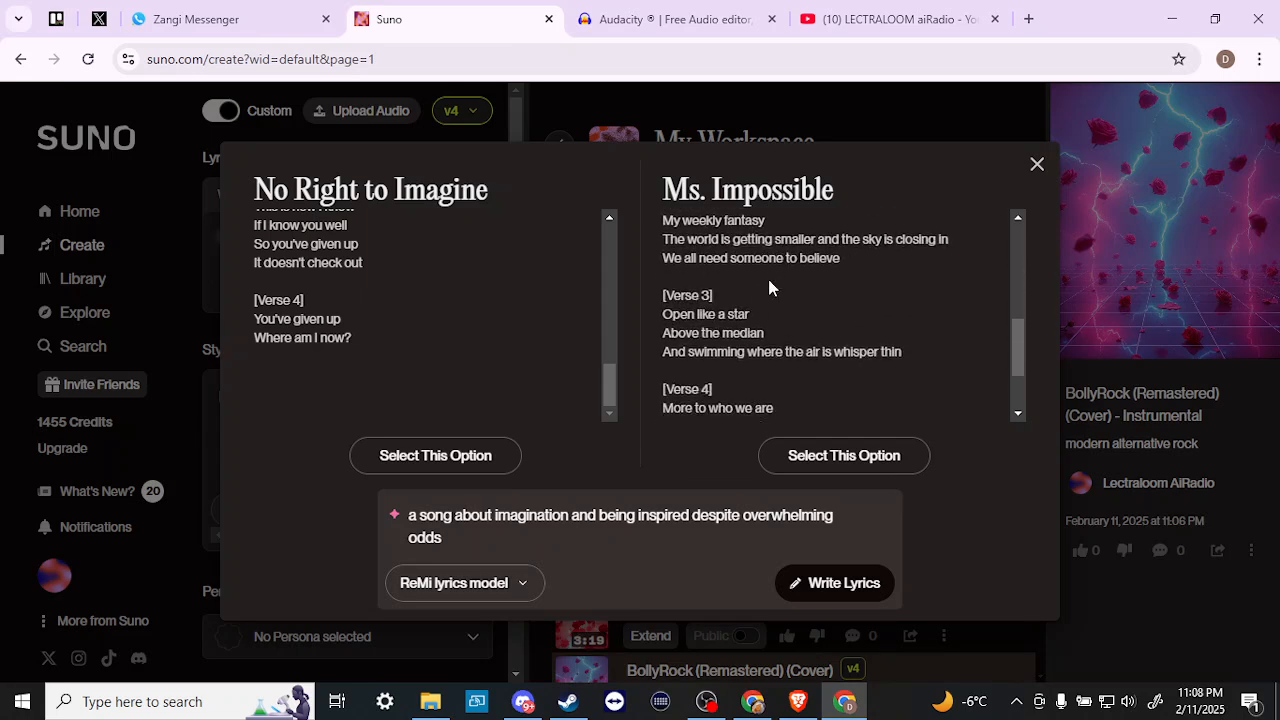
# - Apply the Ms. Impossible lyrics and scroll through them in the Lyrics box
pyautogui.click(822, 458)
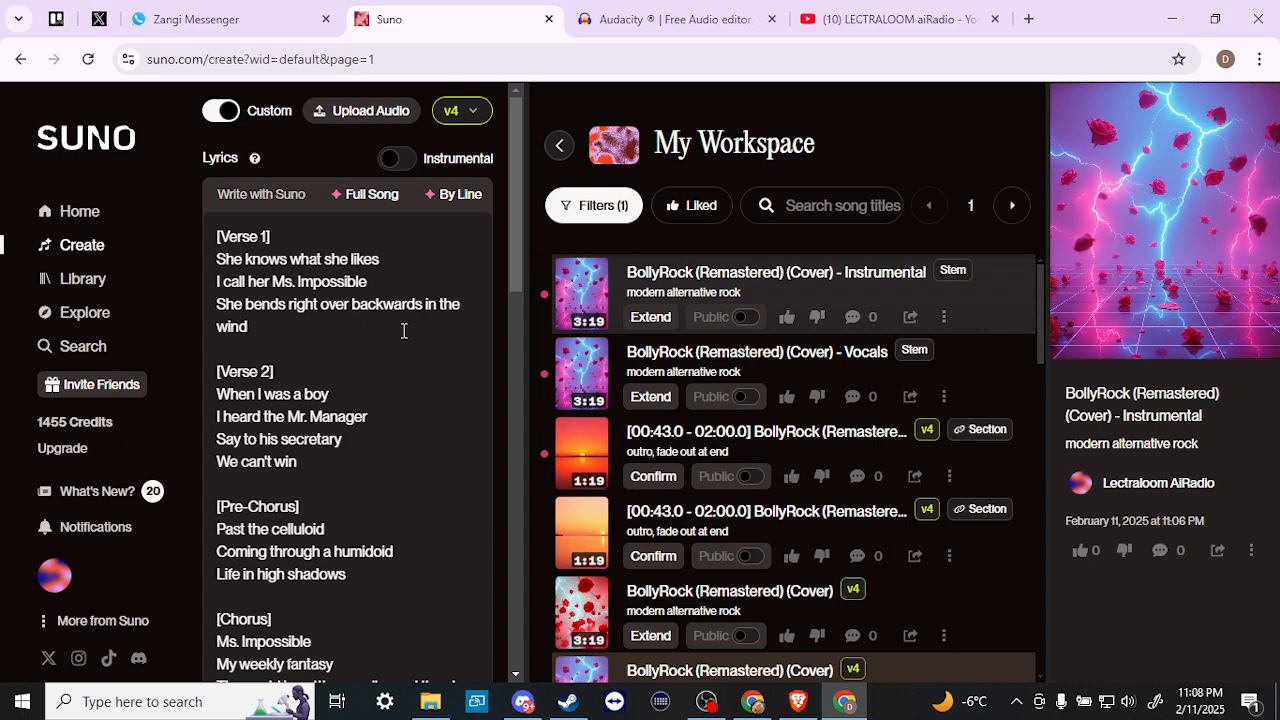
pyautogui.scroll(-1, 405, 325)
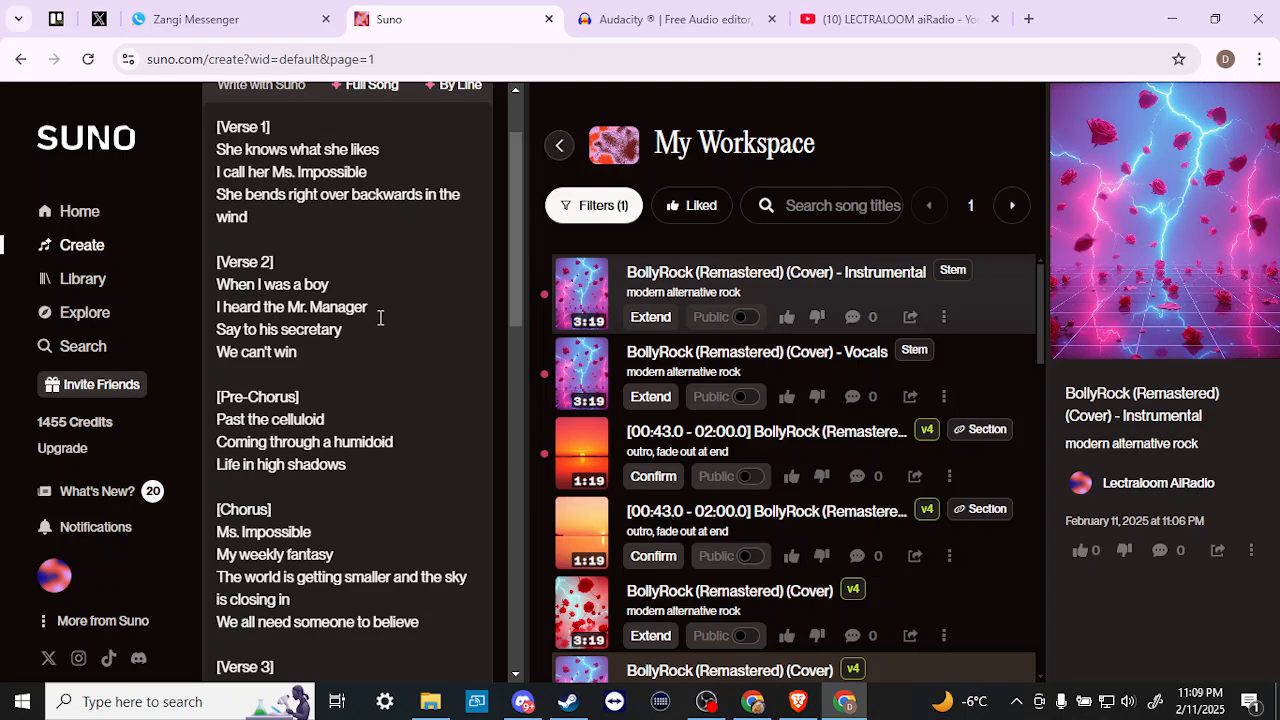
pyautogui.scroll(1, 380, 318)
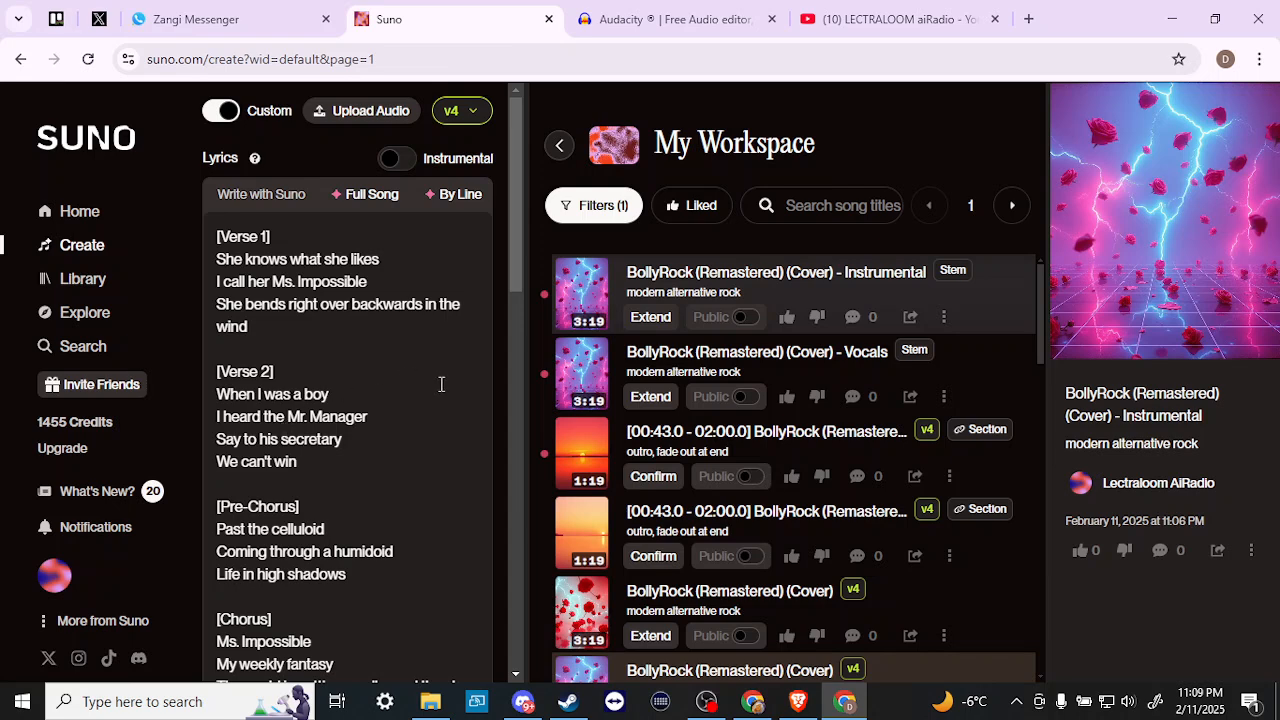
pyautogui.scroll(-4, 441, 399)
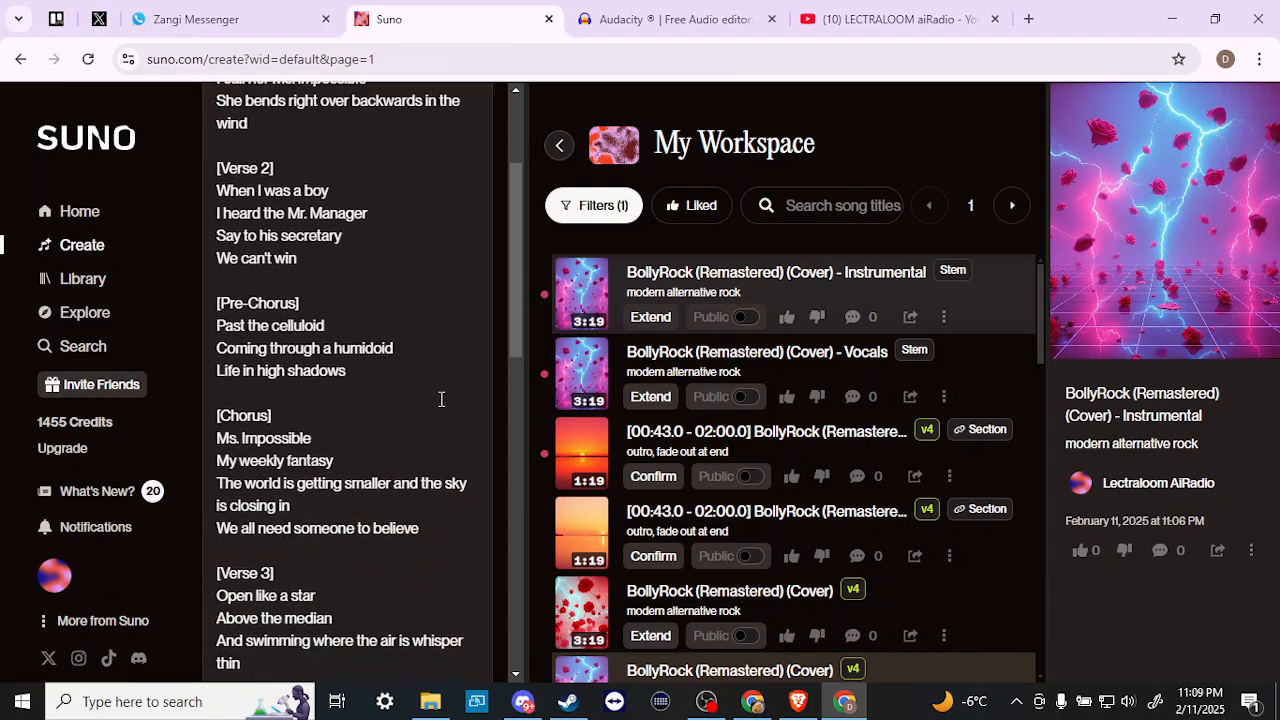
pyautogui.scroll(-3, 441, 399)
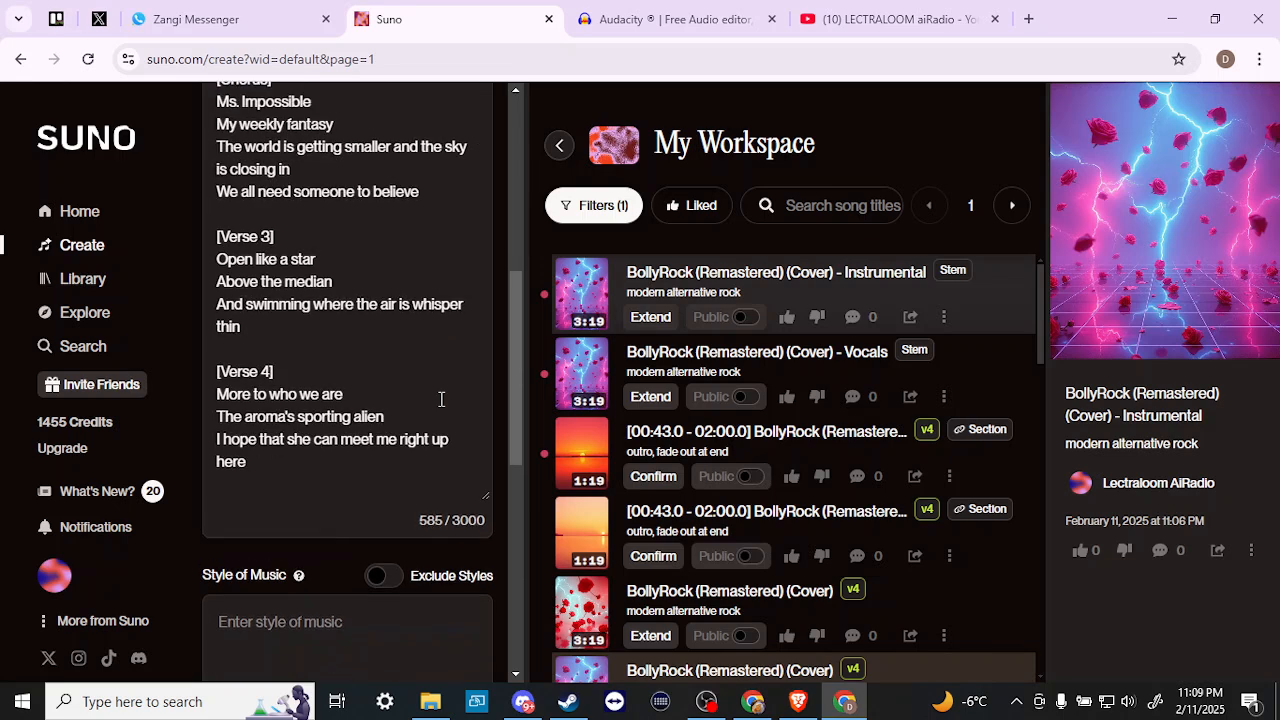
pyautogui.scroll(5, 441, 399)
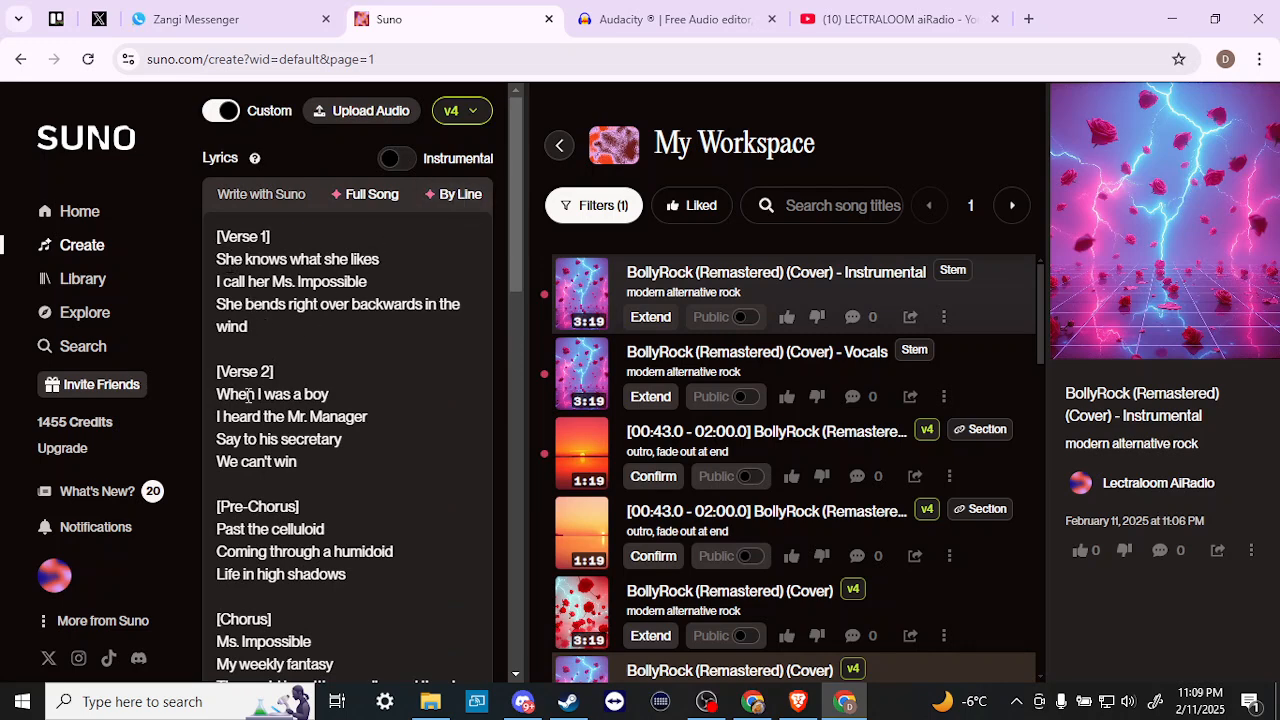
# - Delete the line 'We can't win', then undo to restore it
pyautogui.tripleClick(299, 461)
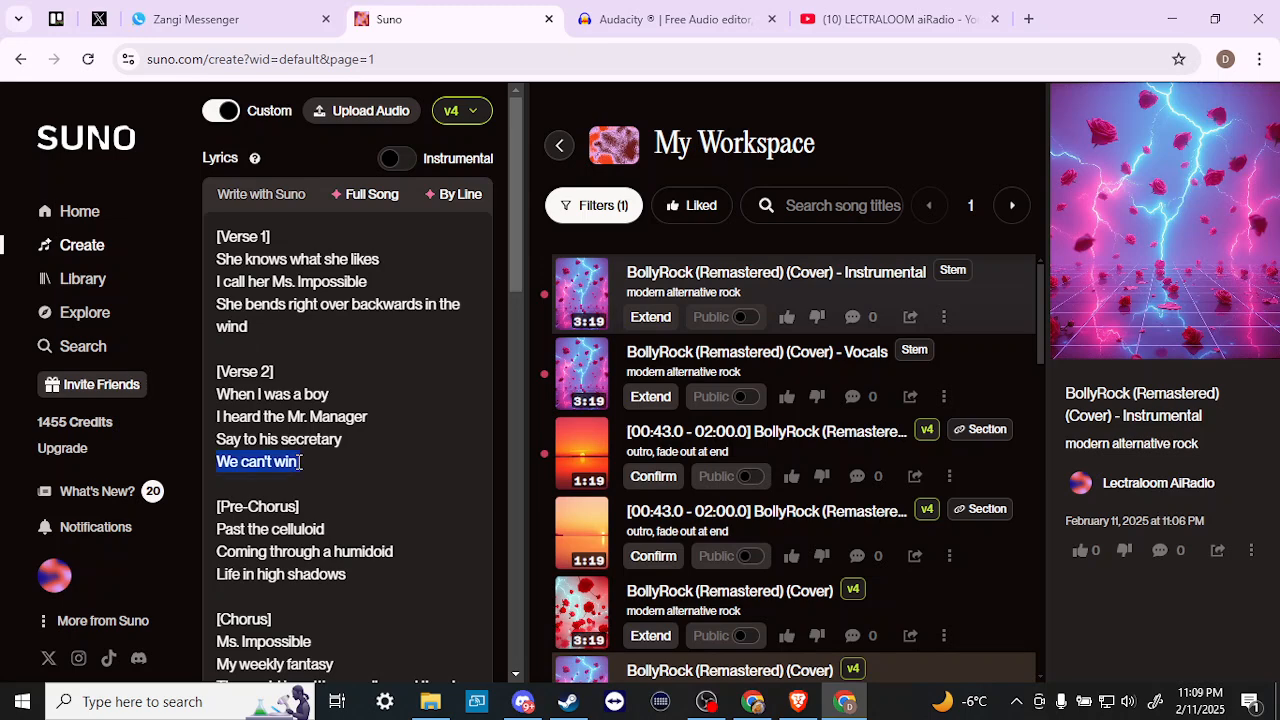
pyautogui.press('BackSpace')
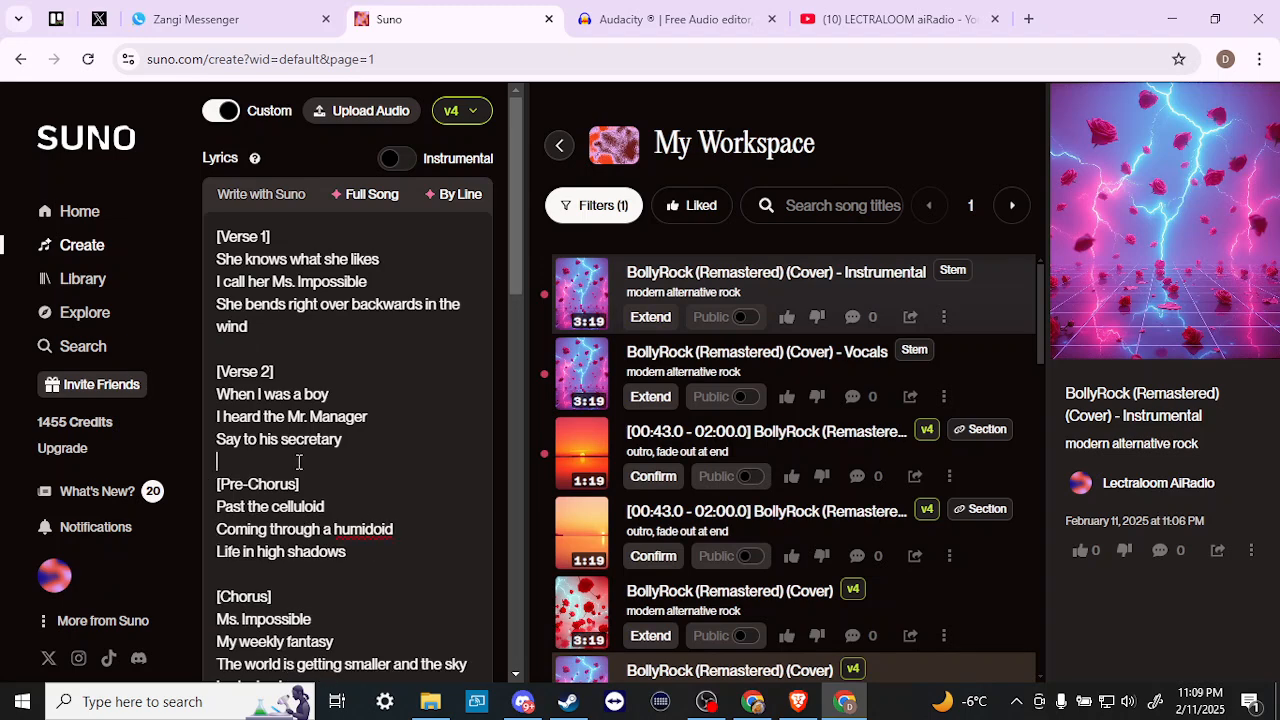
pyautogui.hotkey('ctrl', 'z')
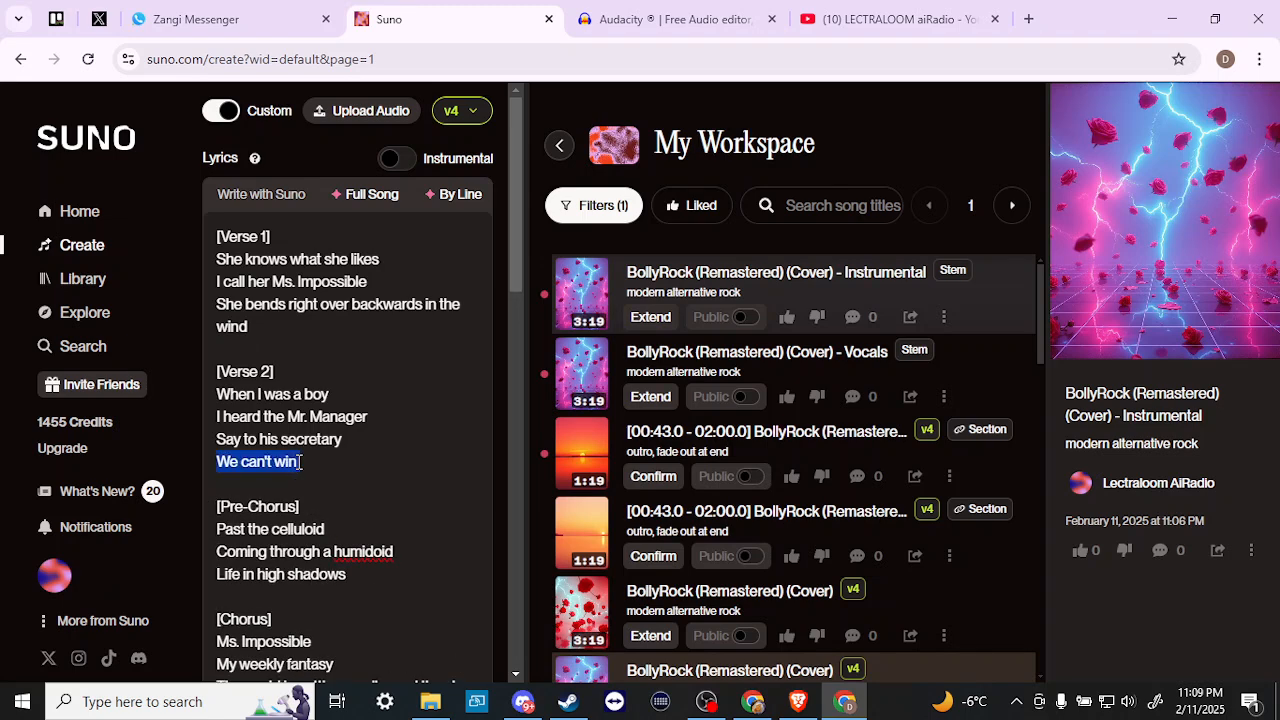
pyautogui.click(404, 410)
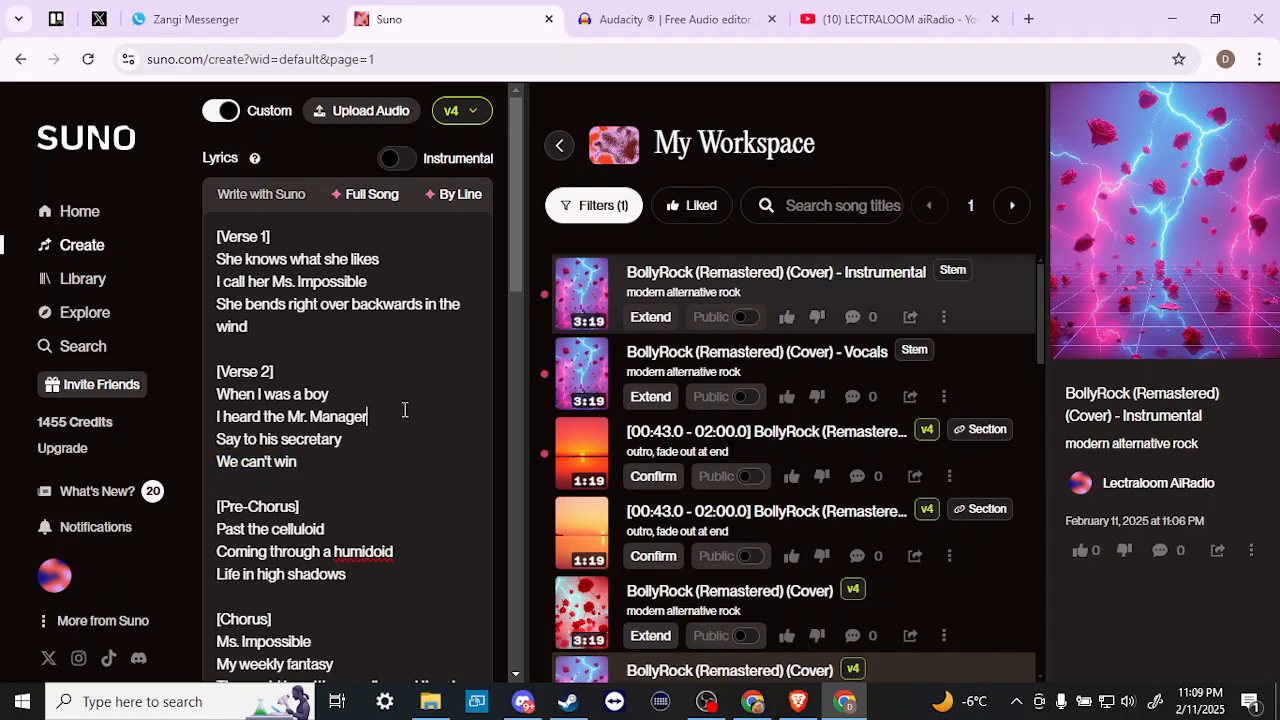
# - AI-rewrite Verse 2's last three lines with 'try something different', then undo the rewrite
pyautogui.click(455, 197)
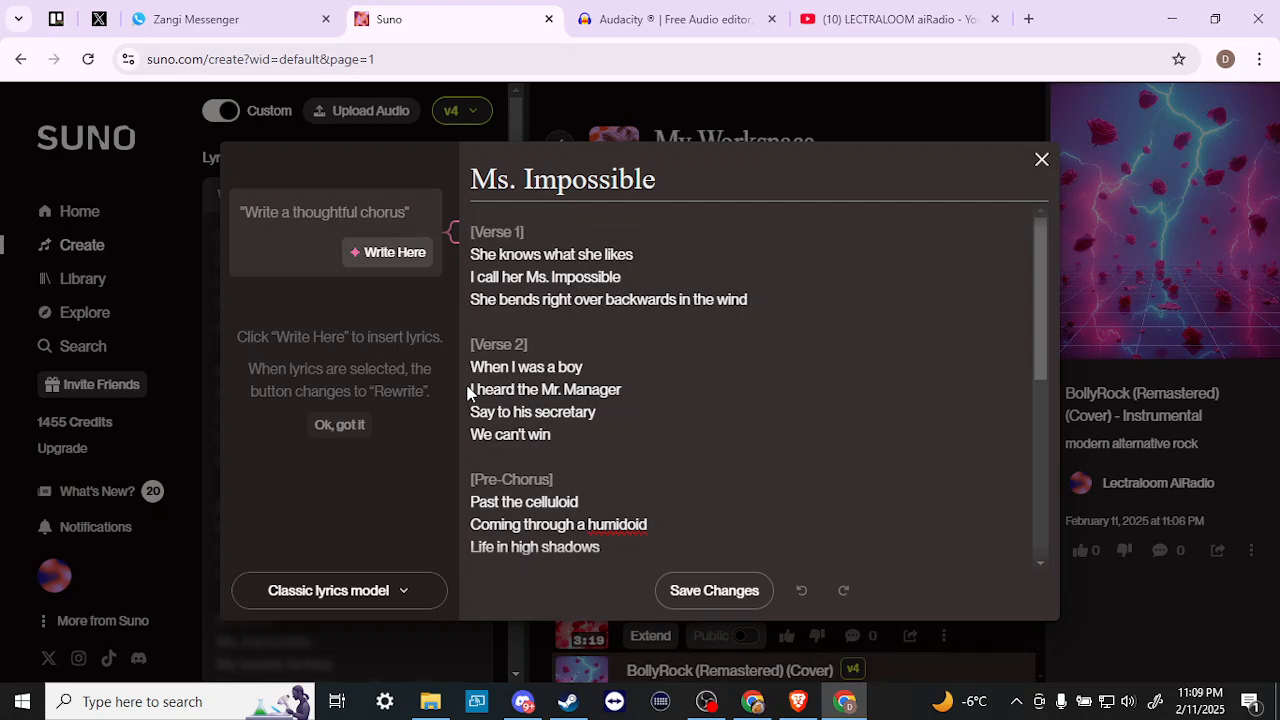
pyautogui.moveTo(470, 393); pyautogui.dragTo(557, 436)
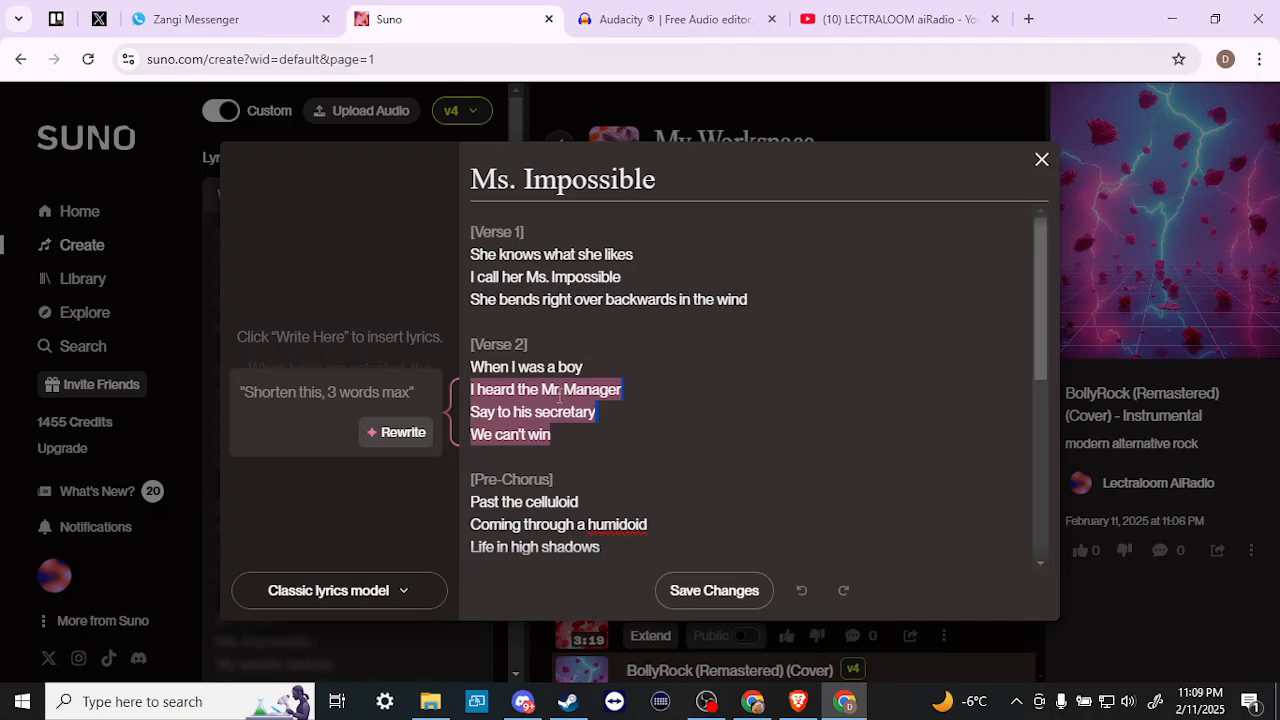
pyautogui.click(288, 393)
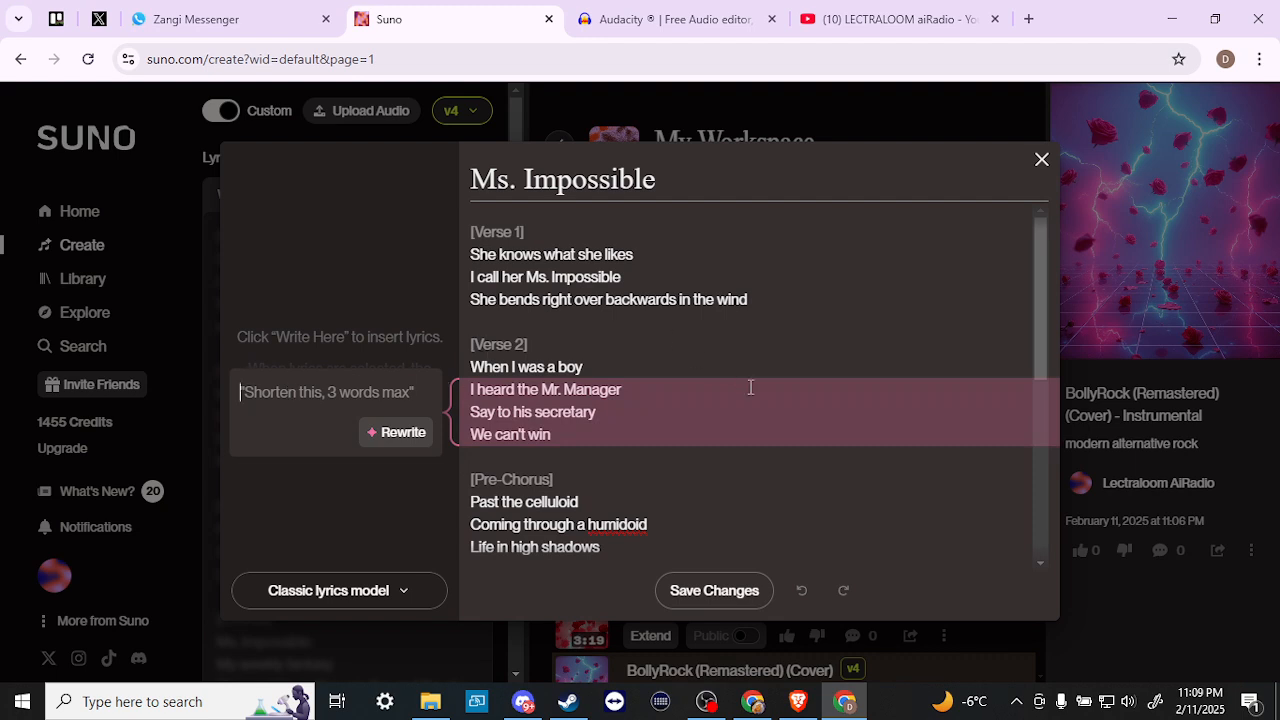
pyautogui.write('try some')
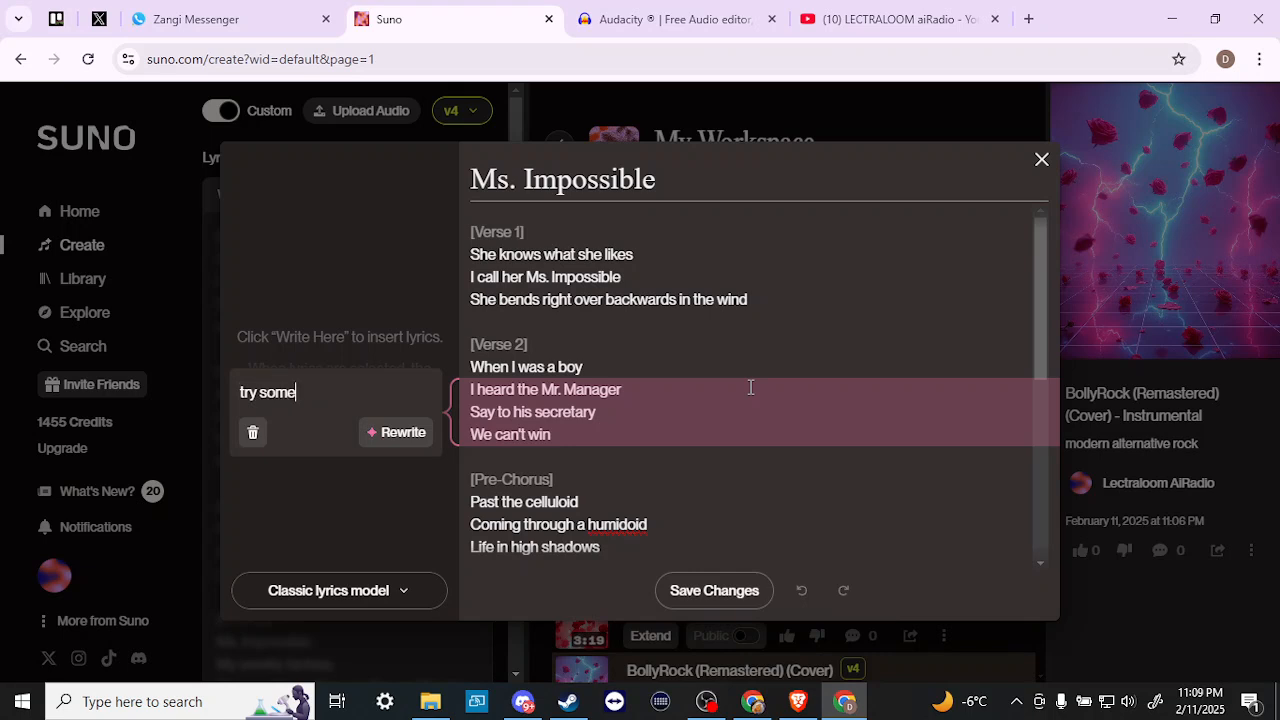
pyautogui.write('thing different')
pyautogui.click(385, 436)
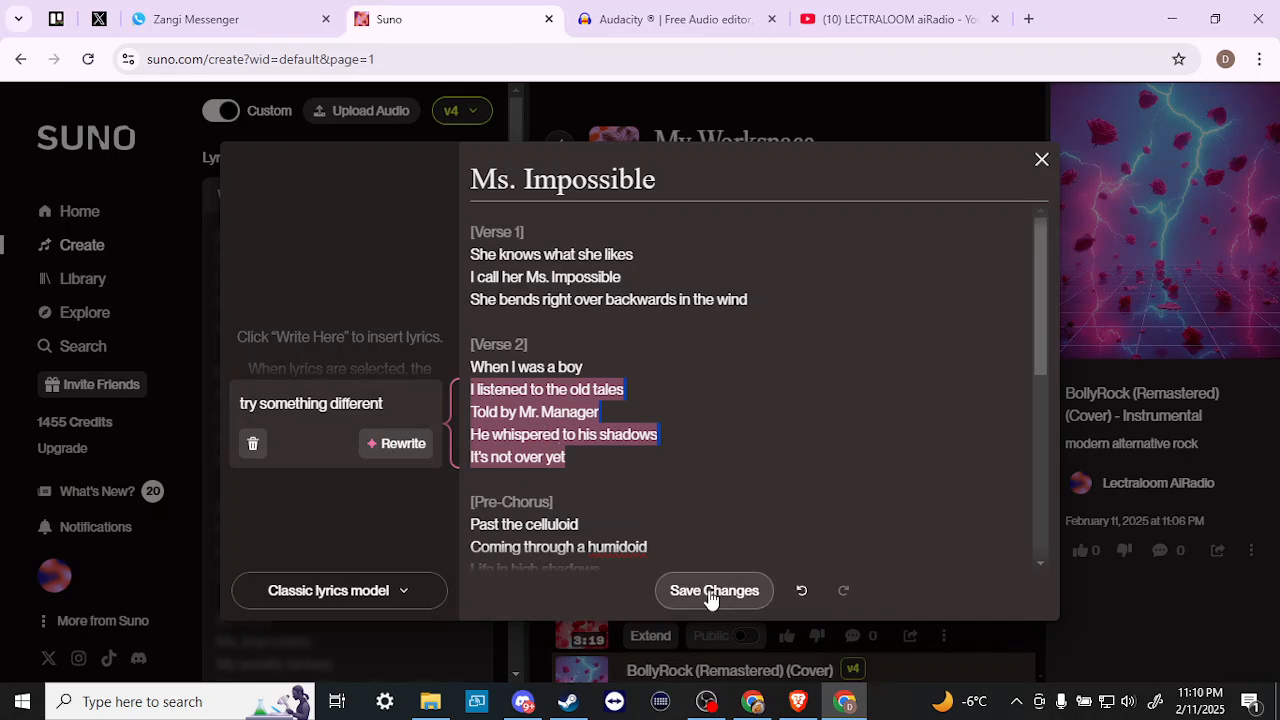
pyautogui.click(801, 590)
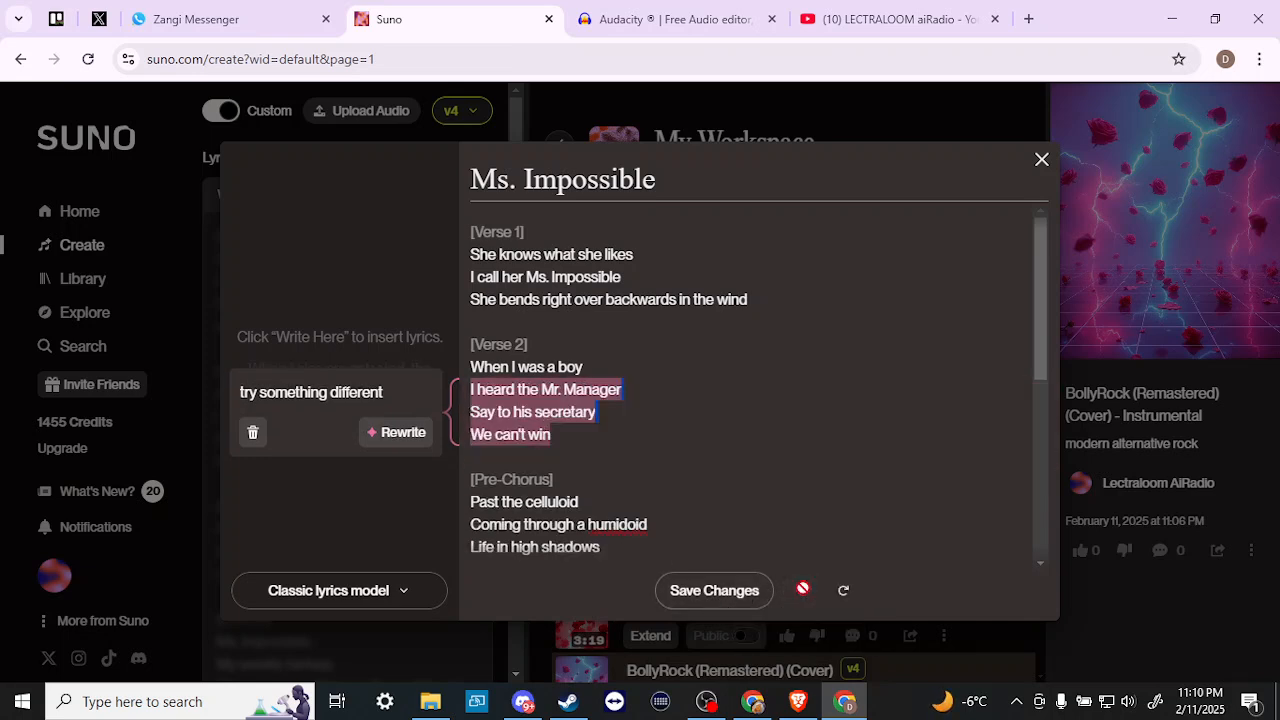
pyautogui.click(658, 418)
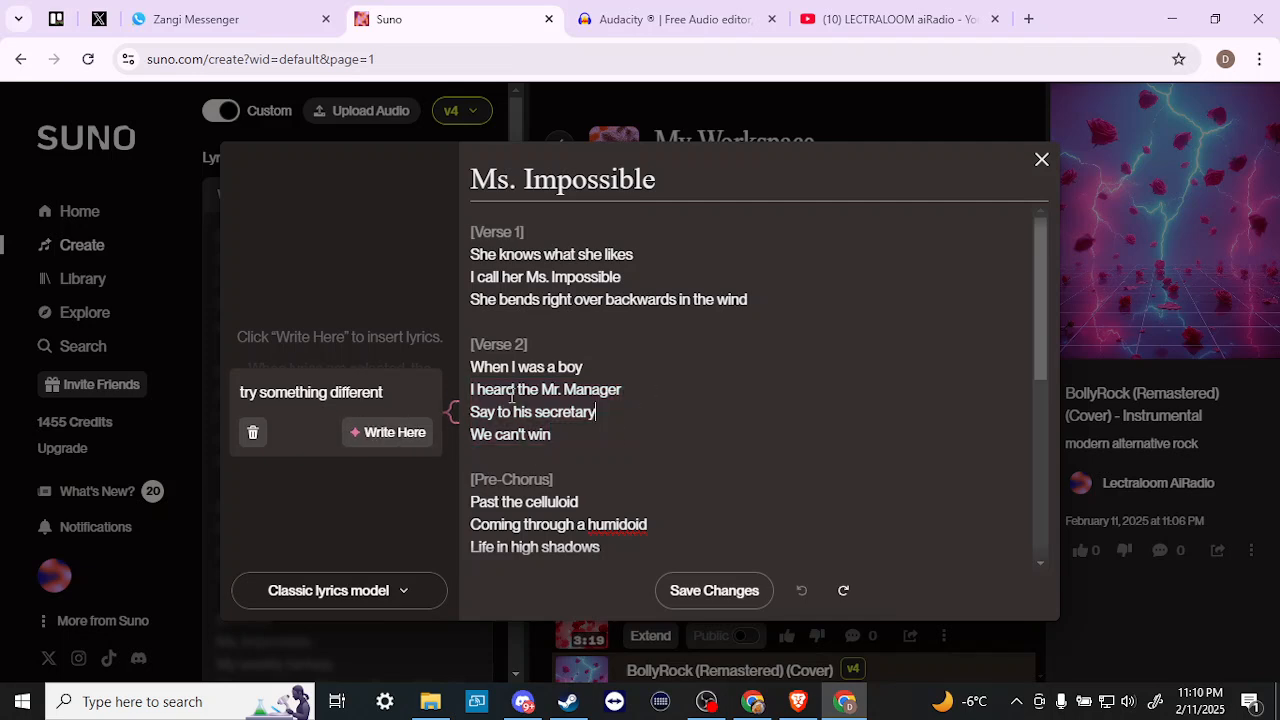
# - Close the lyrics editor and set Style of Music to industrial techno, disco, electro, house
pyautogui.click(1041, 160)
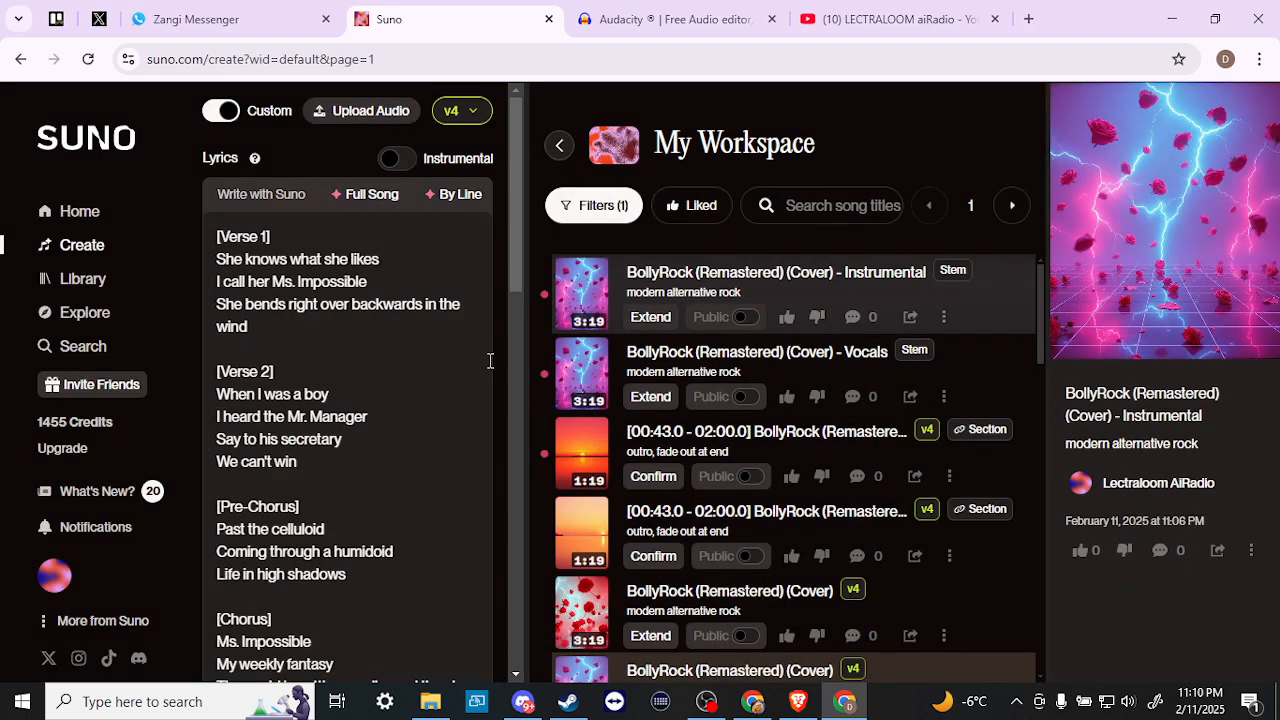
pyautogui.scroll(-10, 294, 474)
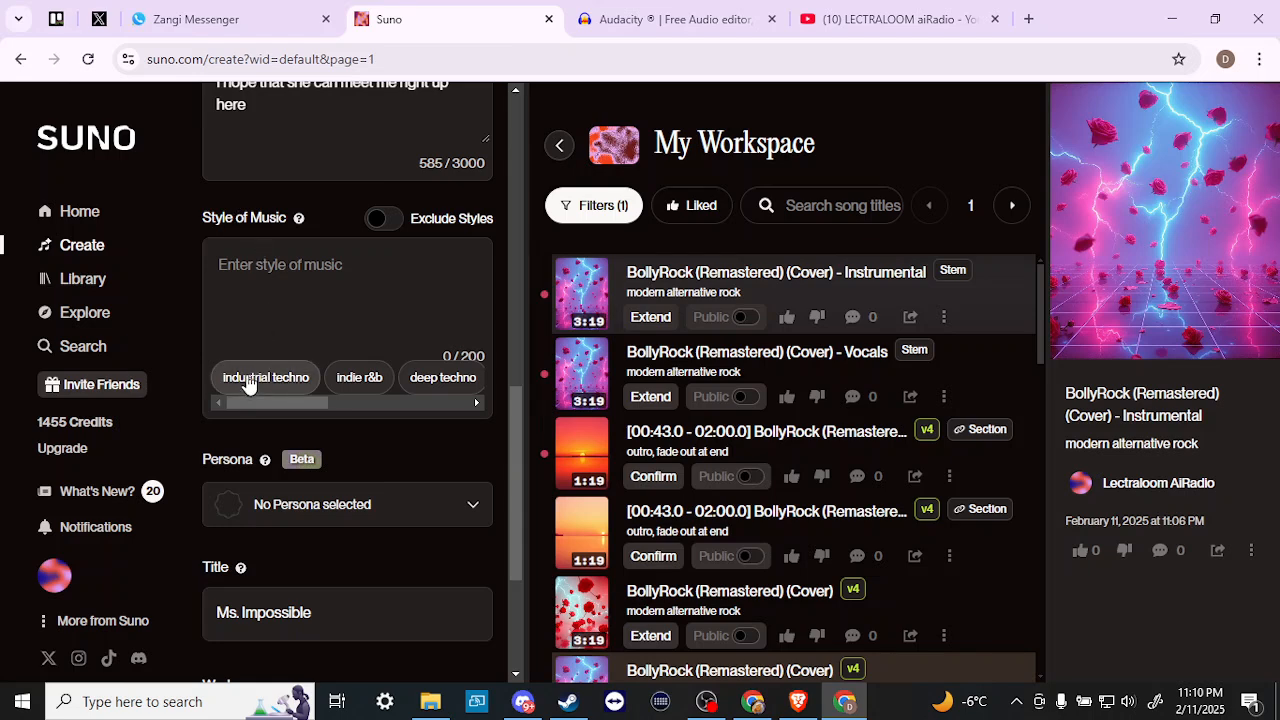
pyautogui.moveTo(262, 403); pyautogui.dragTo(420, 403)
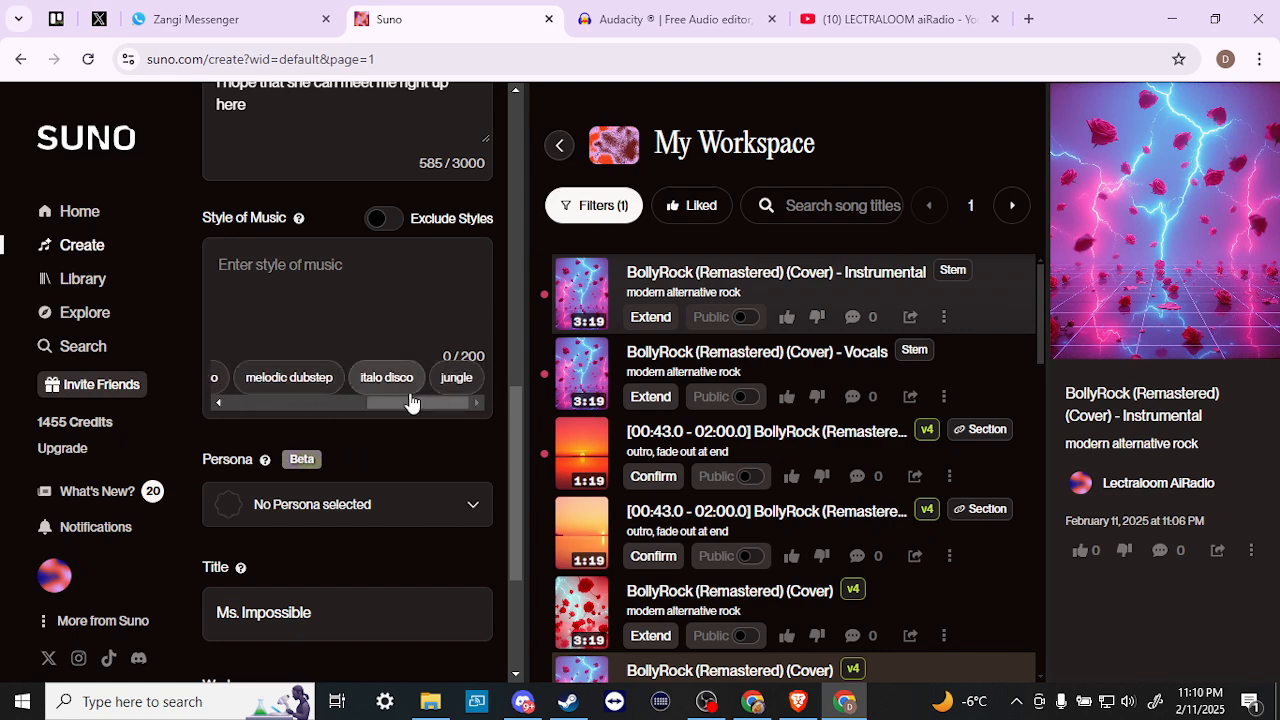
pyautogui.moveTo(410, 407); pyautogui.dragTo(234, 399)
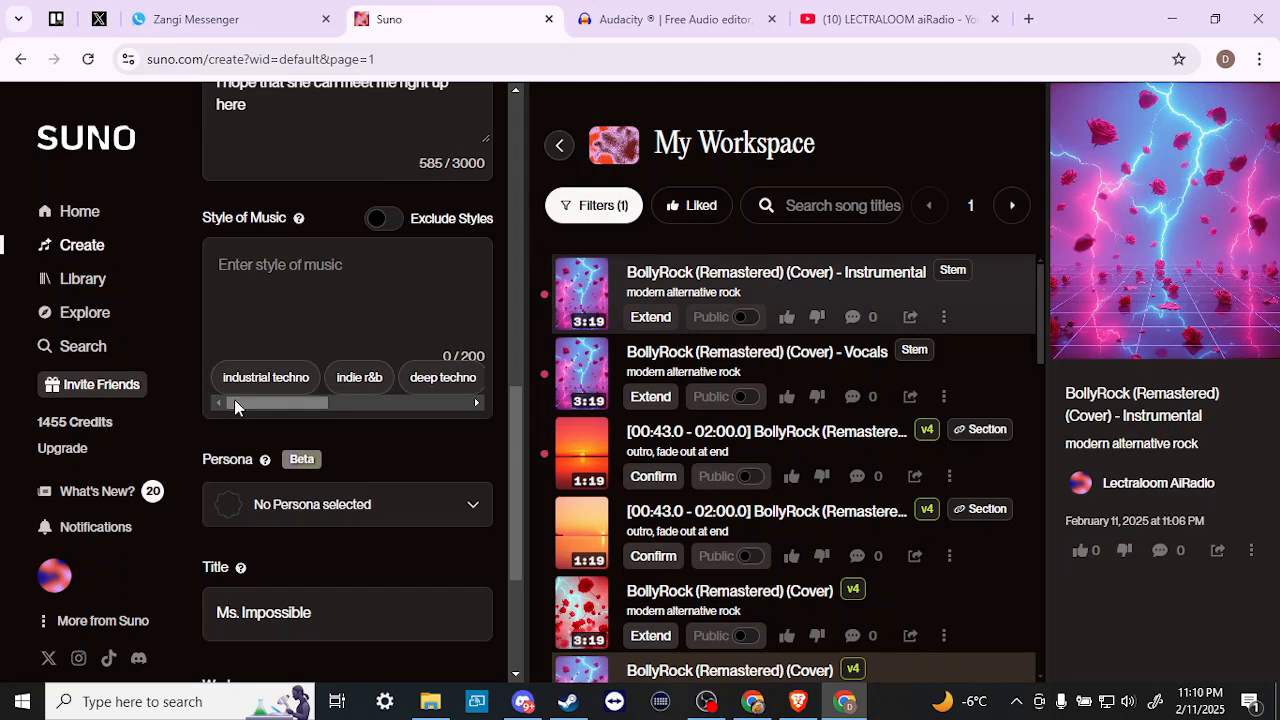
pyautogui.click(257, 389)
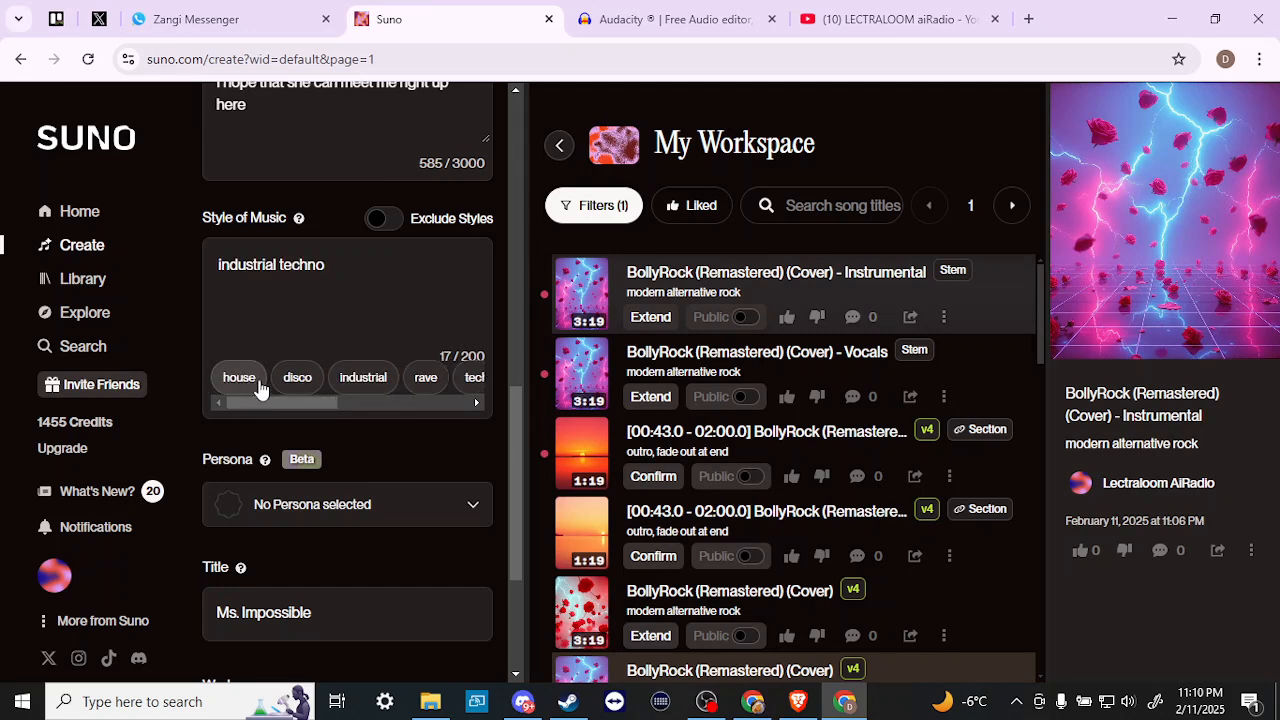
pyautogui.click(297, 385)
pyautogui.click(338, 384)
pyautogui.click(343, 385)
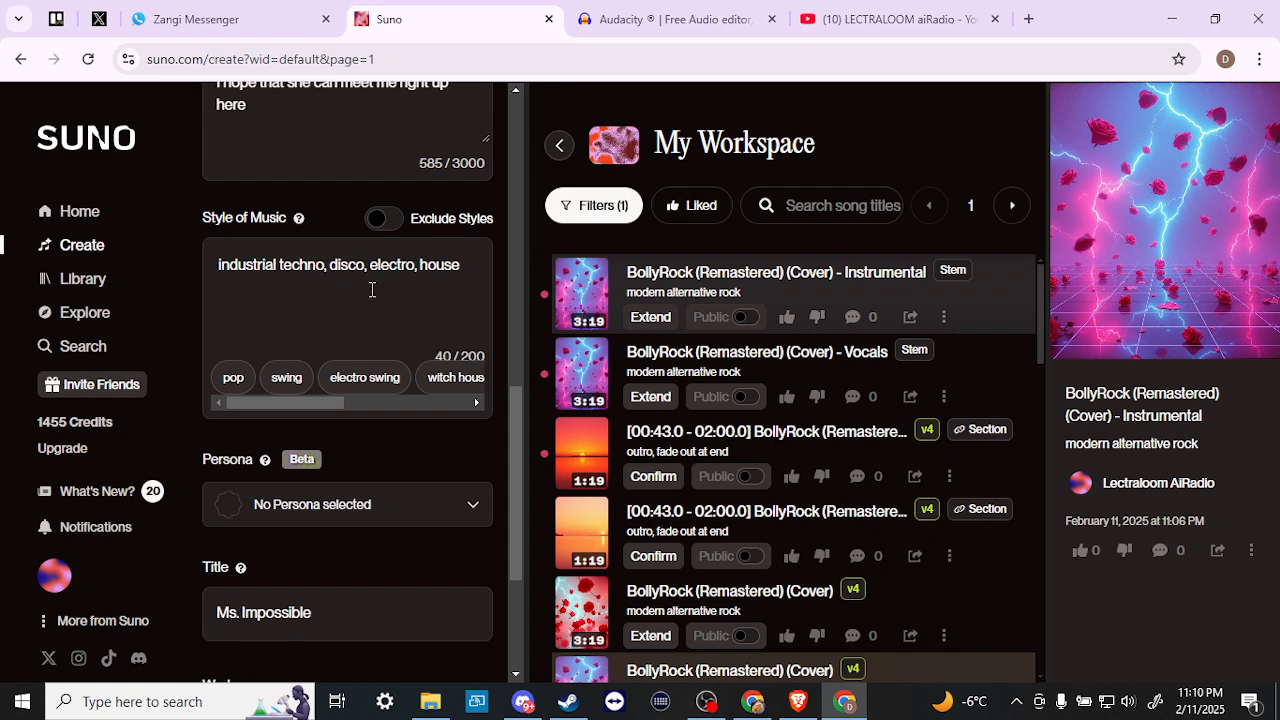
# - Apply the Magdalena persona from My Personas, then reopen the persona list
pyautogui.scroll(-2, 388, 481)
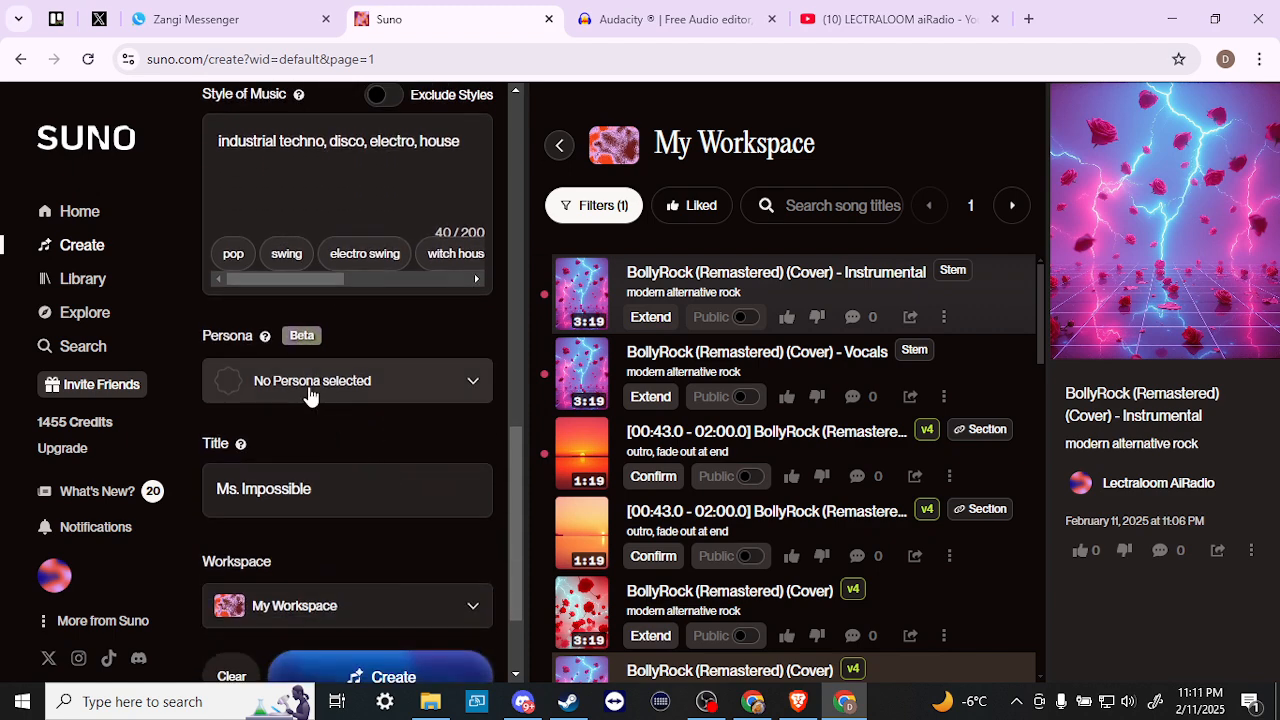
pyautogui.click(311, 397)
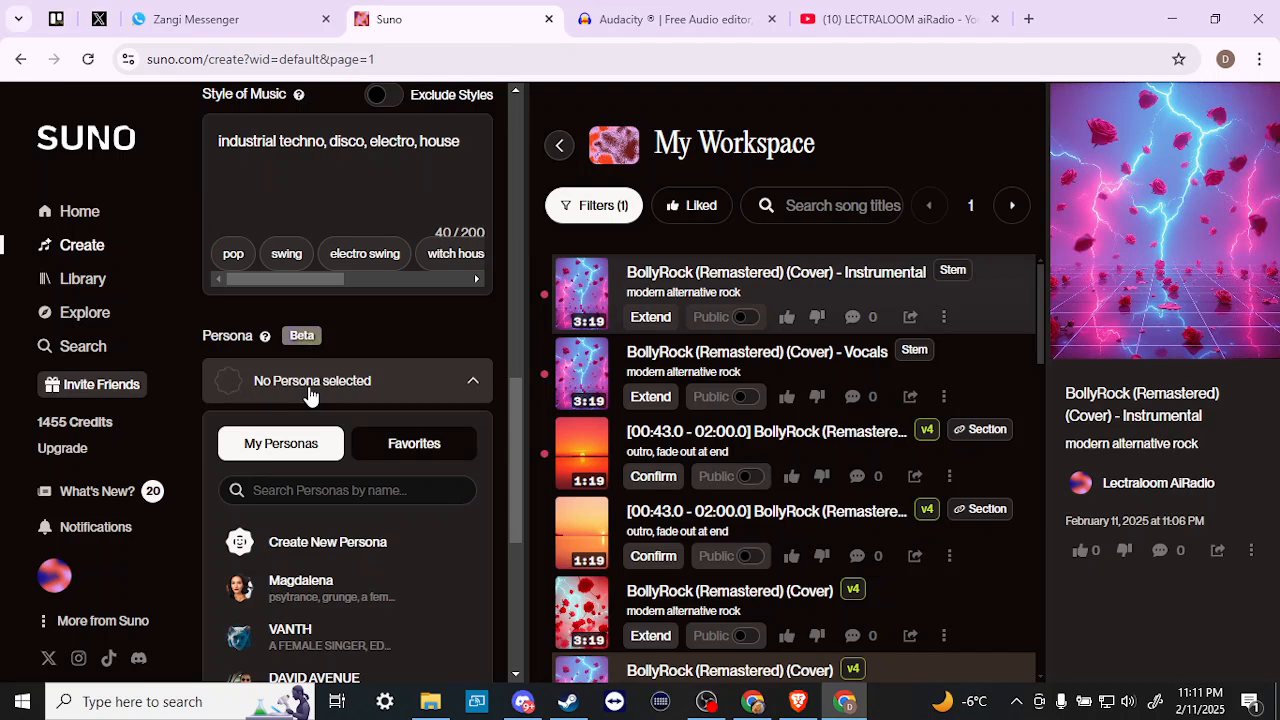
pyautogui.scroll(-4, 309, 392)
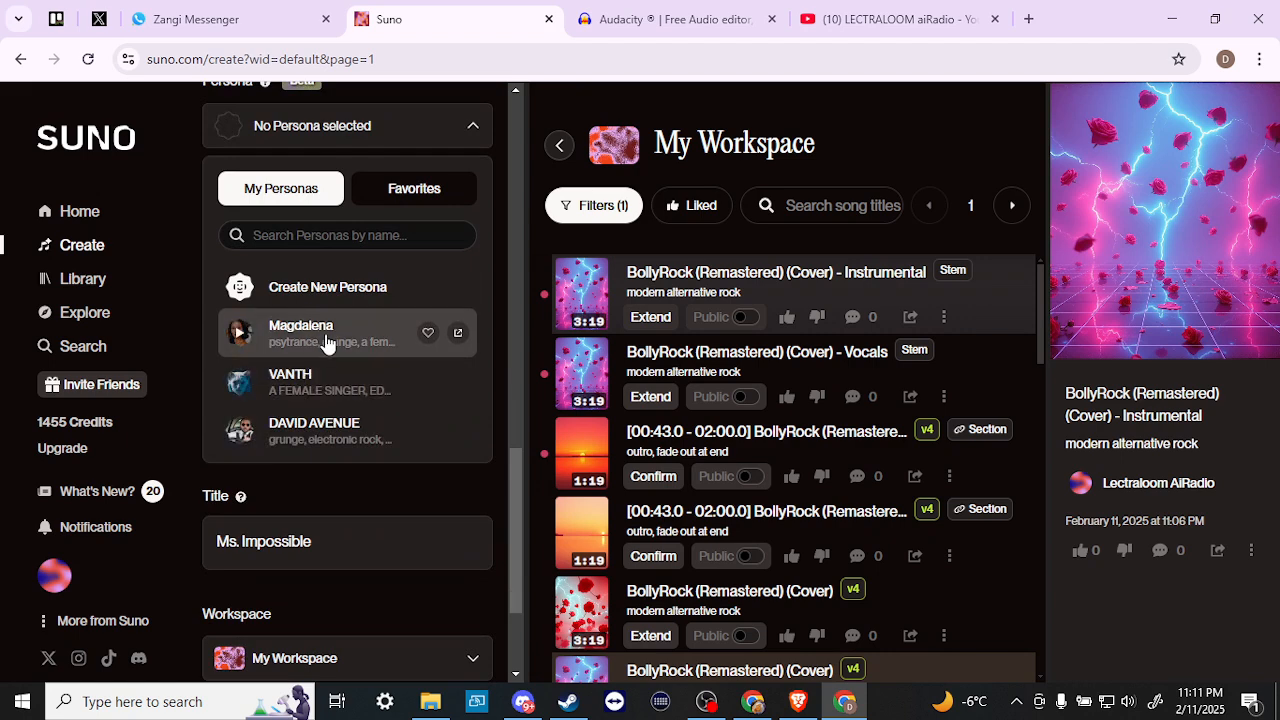
pyautogui.click(322, 341)
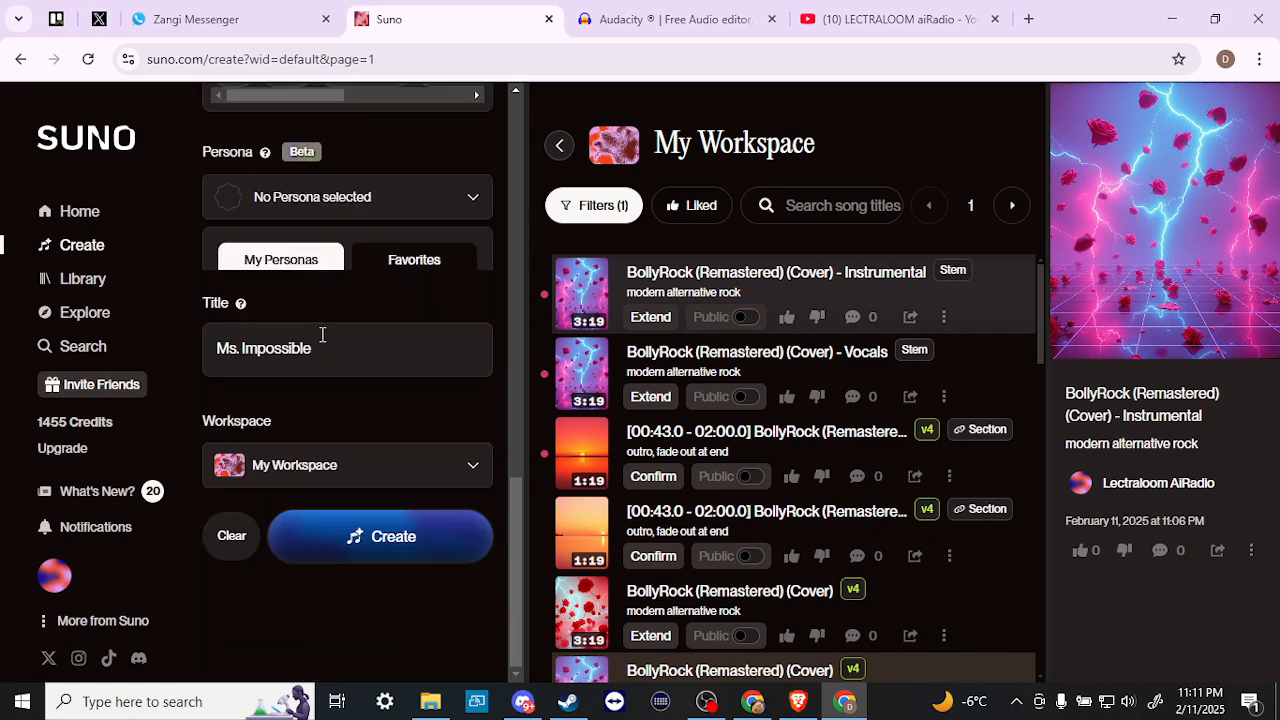
pyautogui.scroll(3, 322, 335)
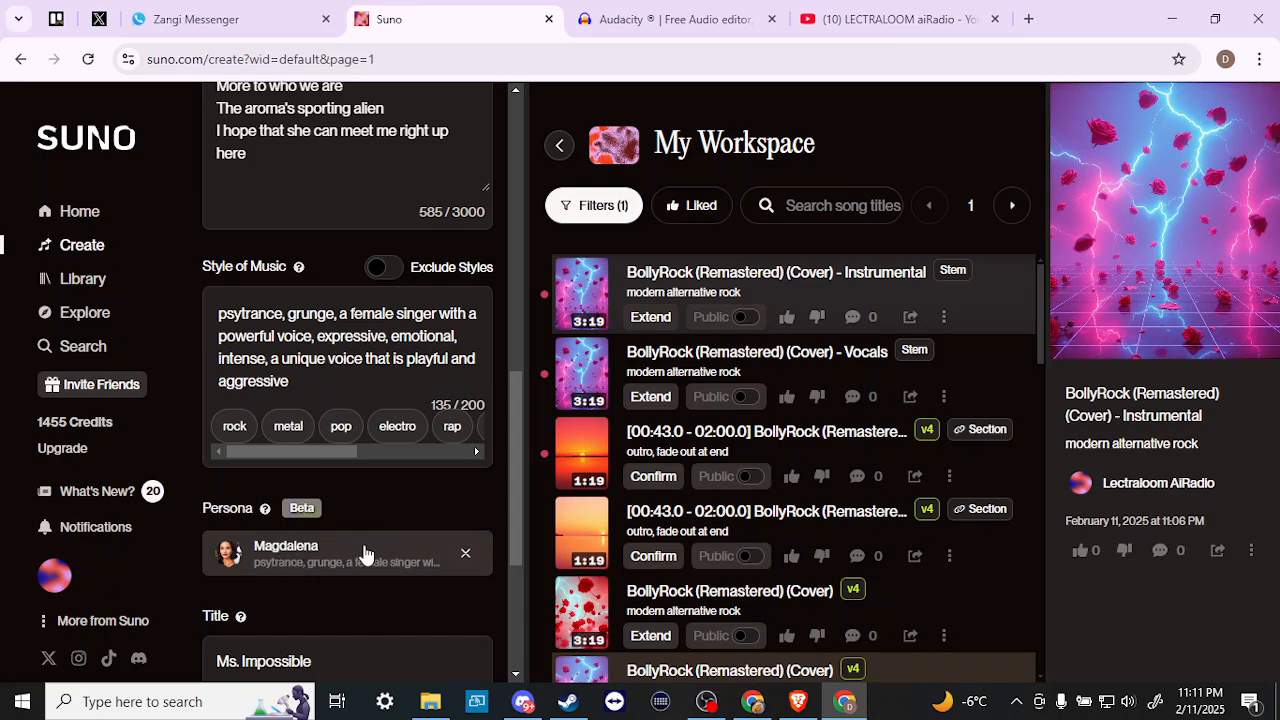
pyautogui.click(314, 562)
pyautogui.scroll(-3, 314, 562)
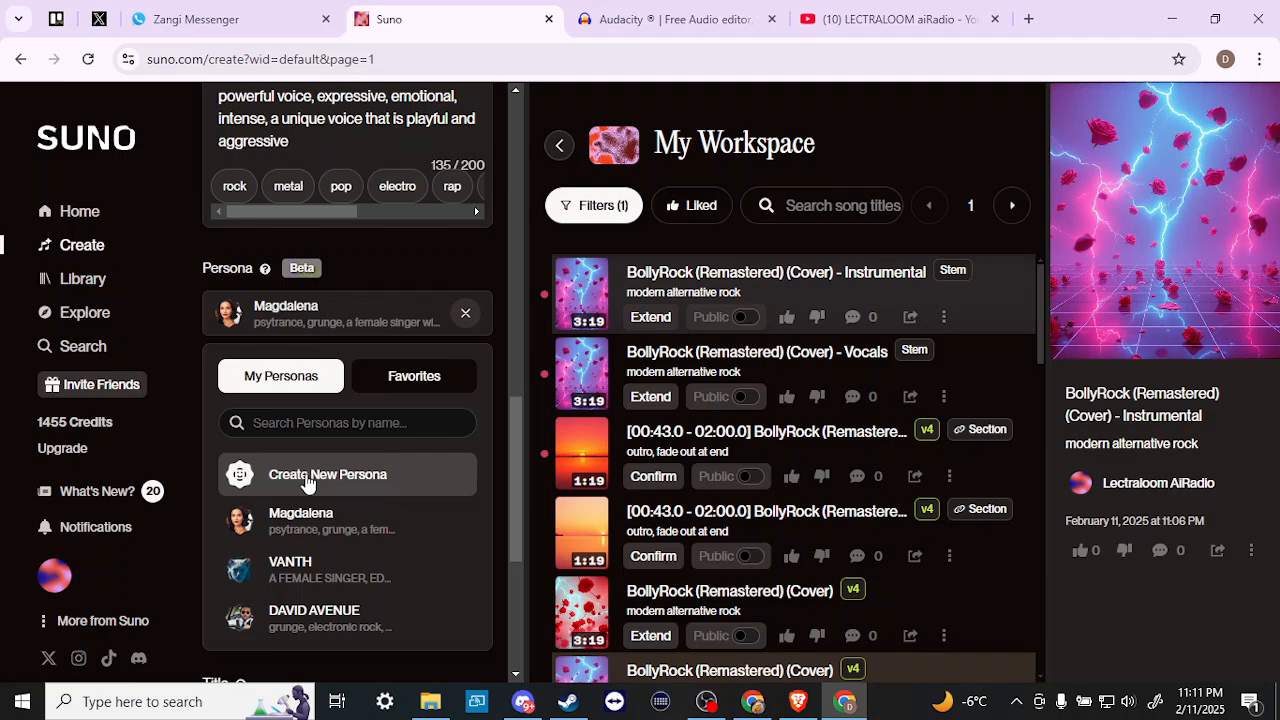
# - Start a new persona based on the song 'upon this rock'
pyautogui.click(308, 479)
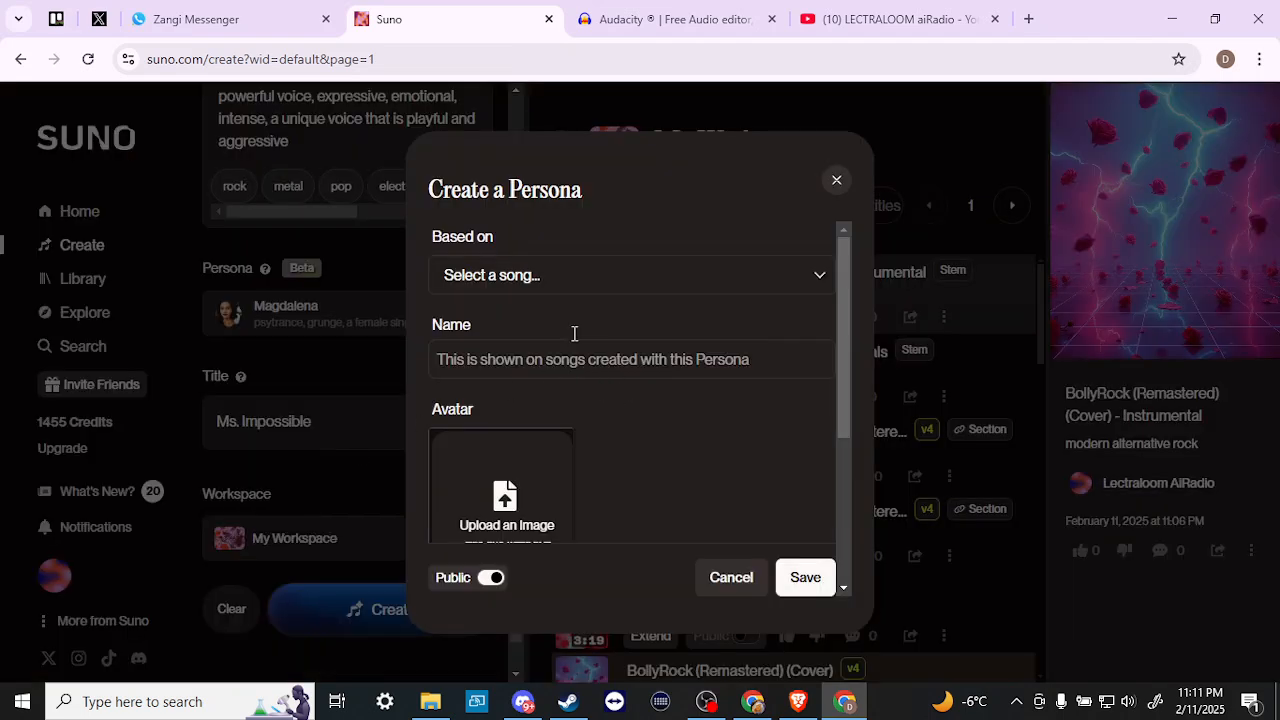
pyautogui.click(516, 281)
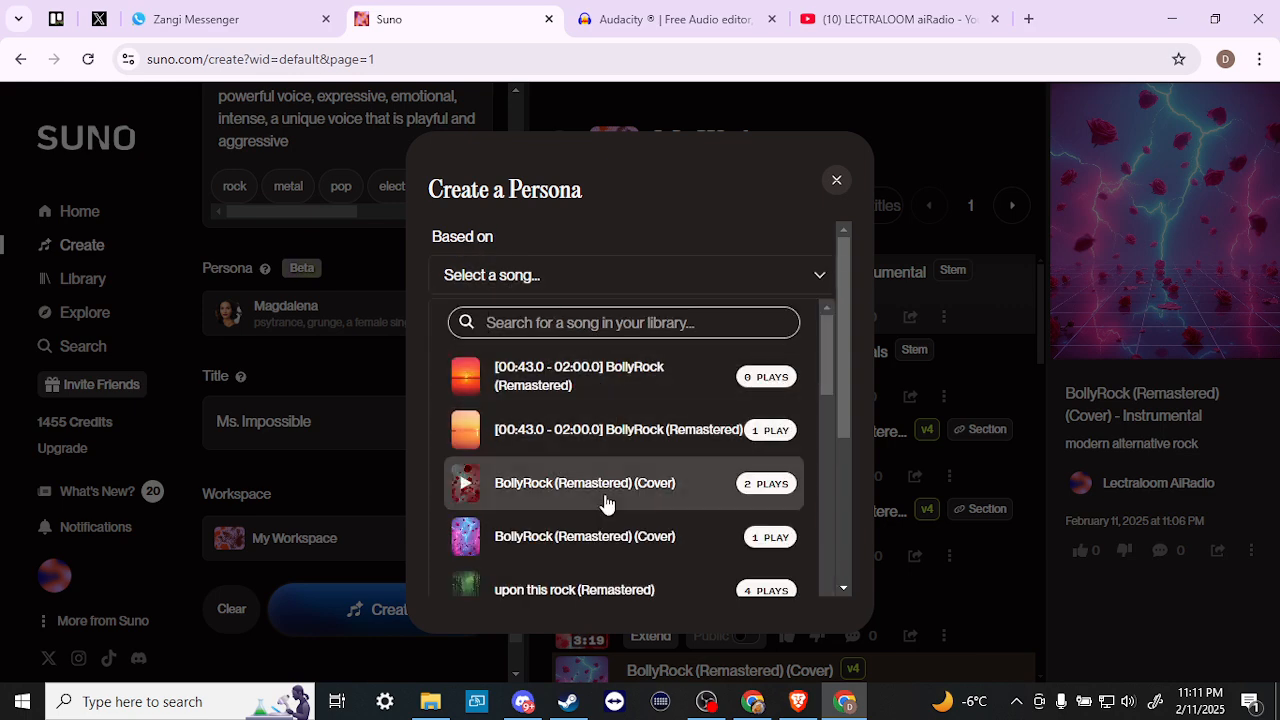
pyautogui.scroll(-10, 606, 503)
pyautogui.scroll(-1, 606, 503)
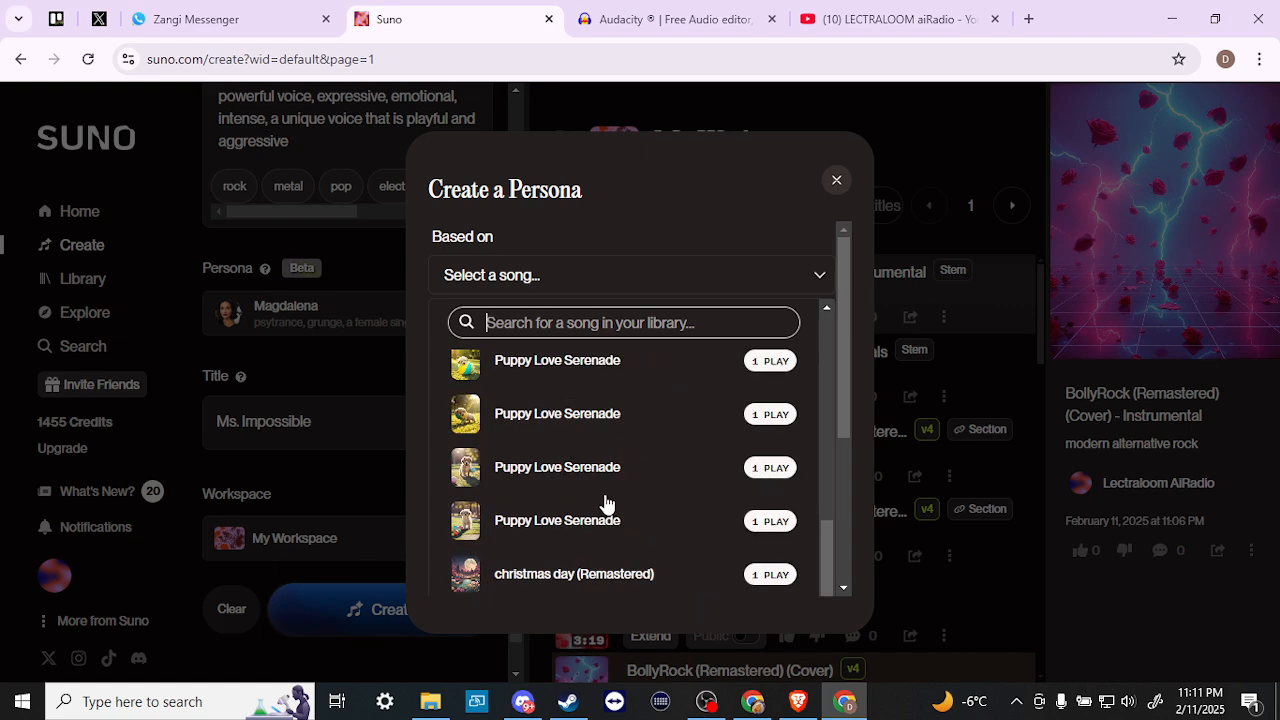
pyautogui.scroll(3, 606, 503)
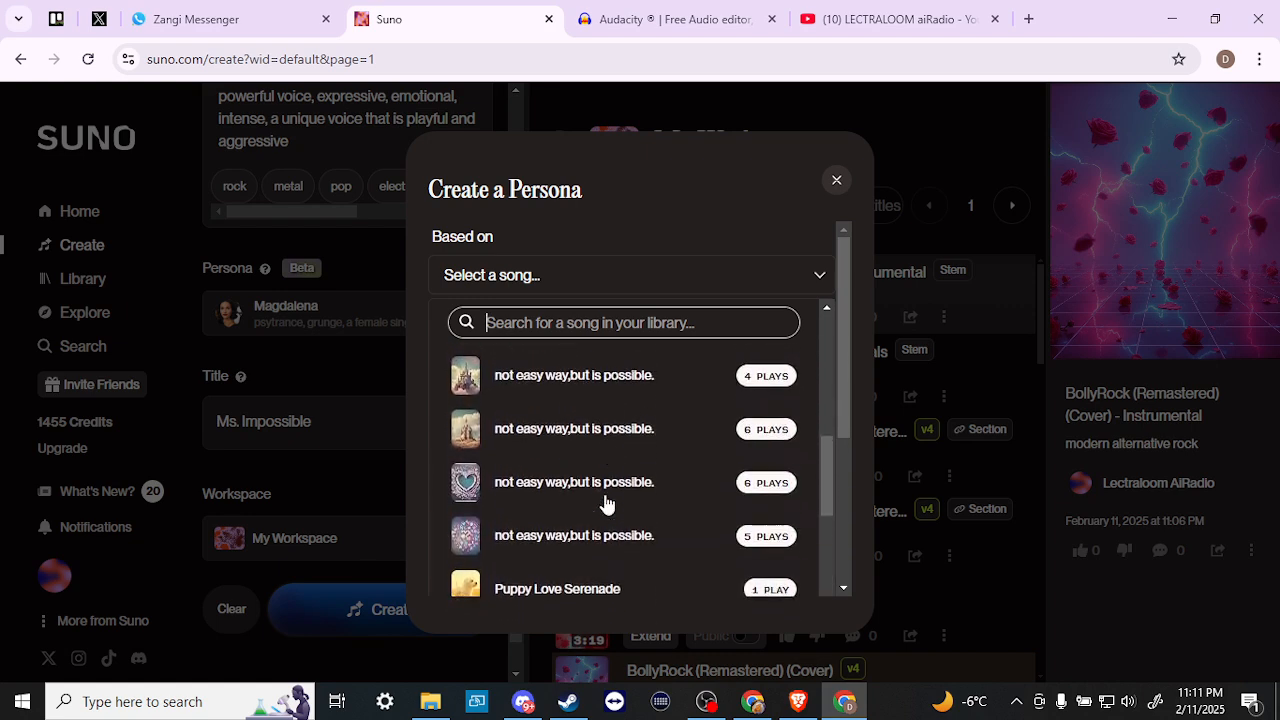
pyautogui.scroll(3, 552, 407)
pyautogui.scroll(2, 552, 407)
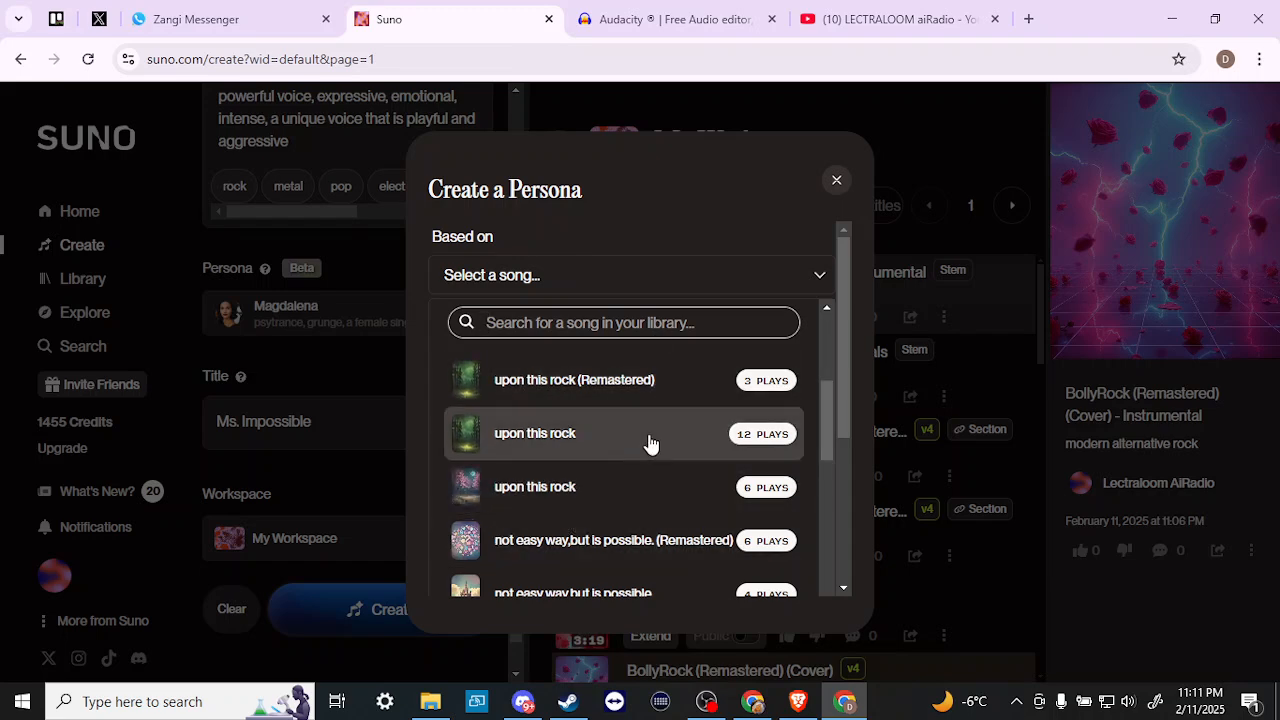
pyautogui.click(575, 487)
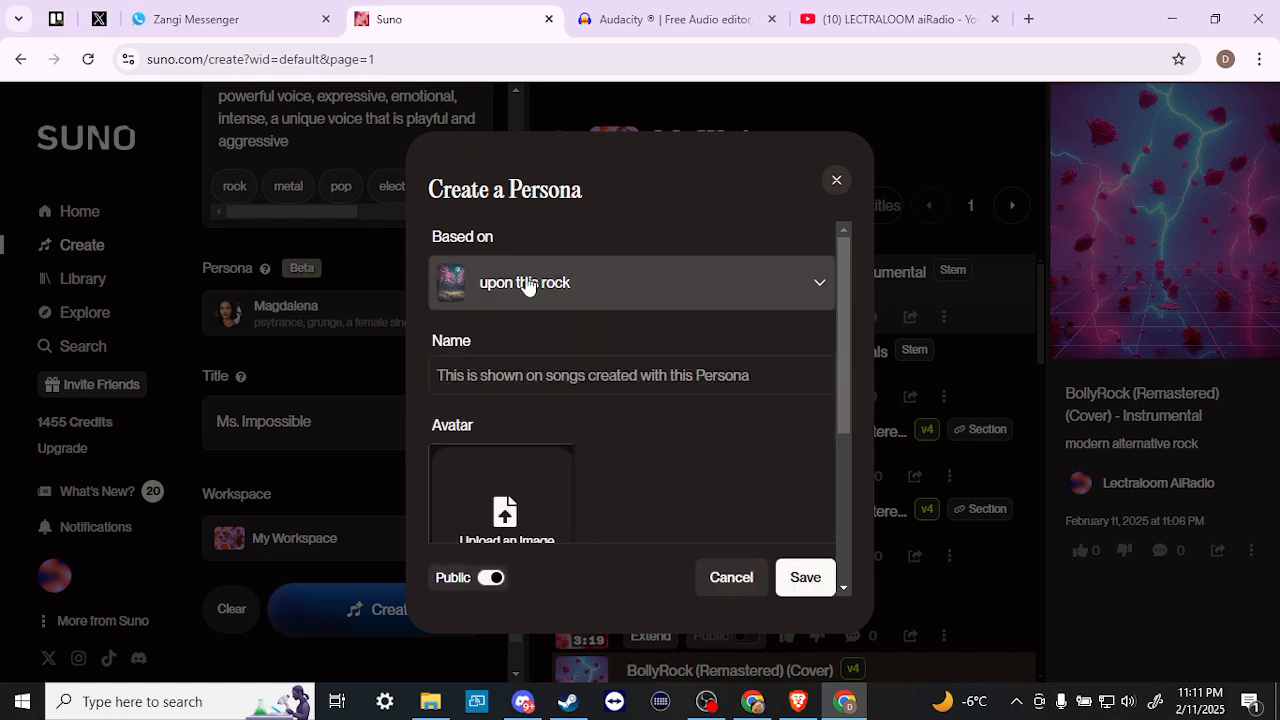
pyautogui.scroll(-5, 684, 470)
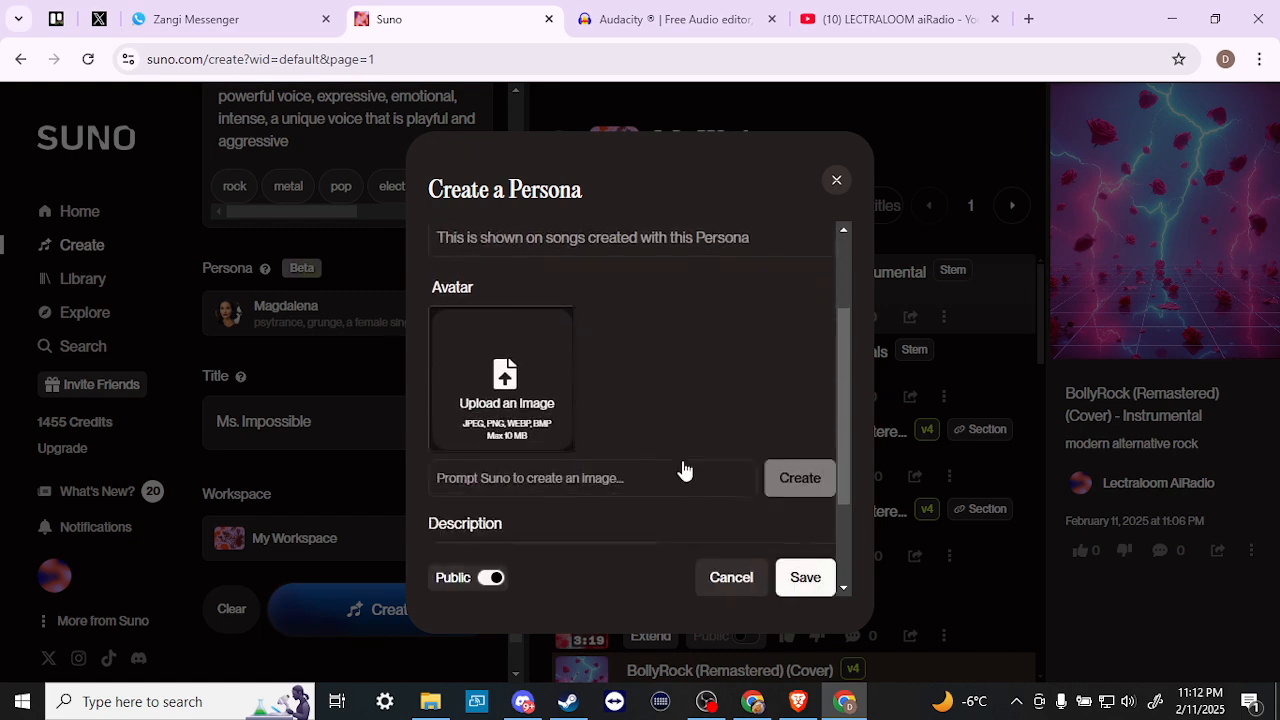
pyautogui.scroll(5, 600, 408)
# - Enter a name for the new persona, then cancel creating it
pyautogui.click(538, 382)
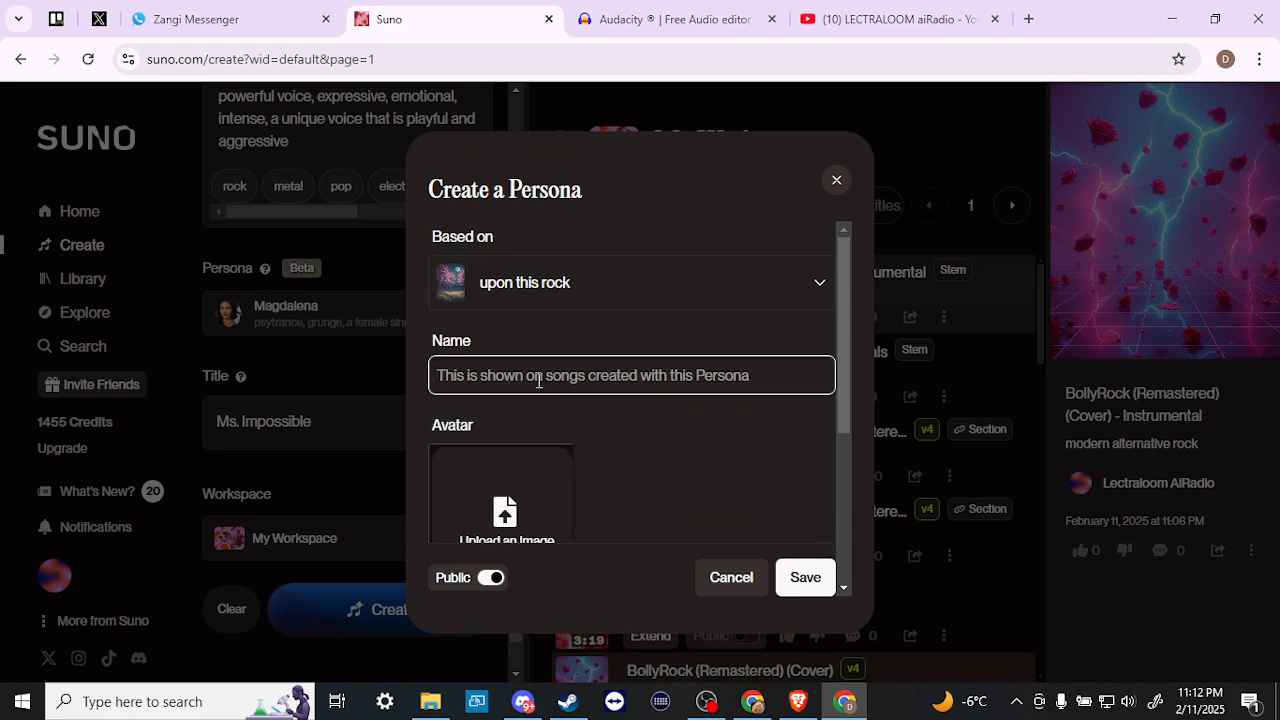
pyautogui.write('joe')
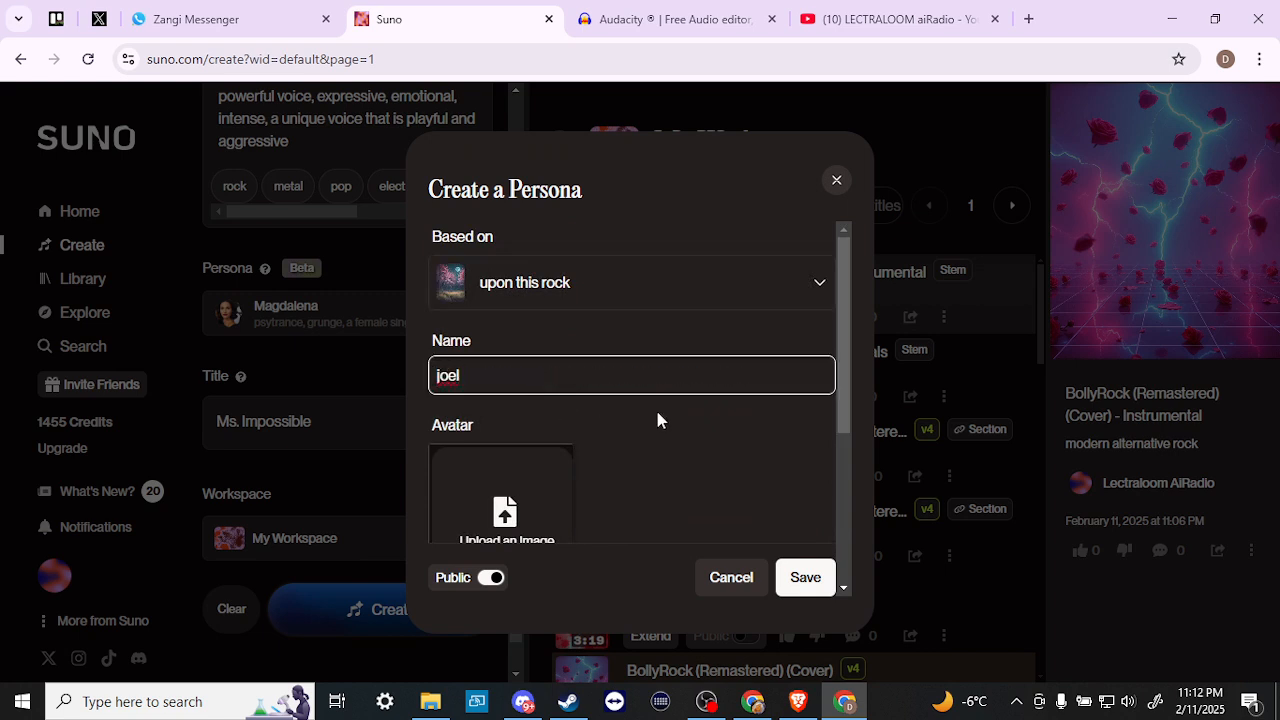
pyautogui.scroll(-2, 657, 413)
pyautogui.scroll(2, 657, 414)
pyautogui.scroll(-2, 659, 422)
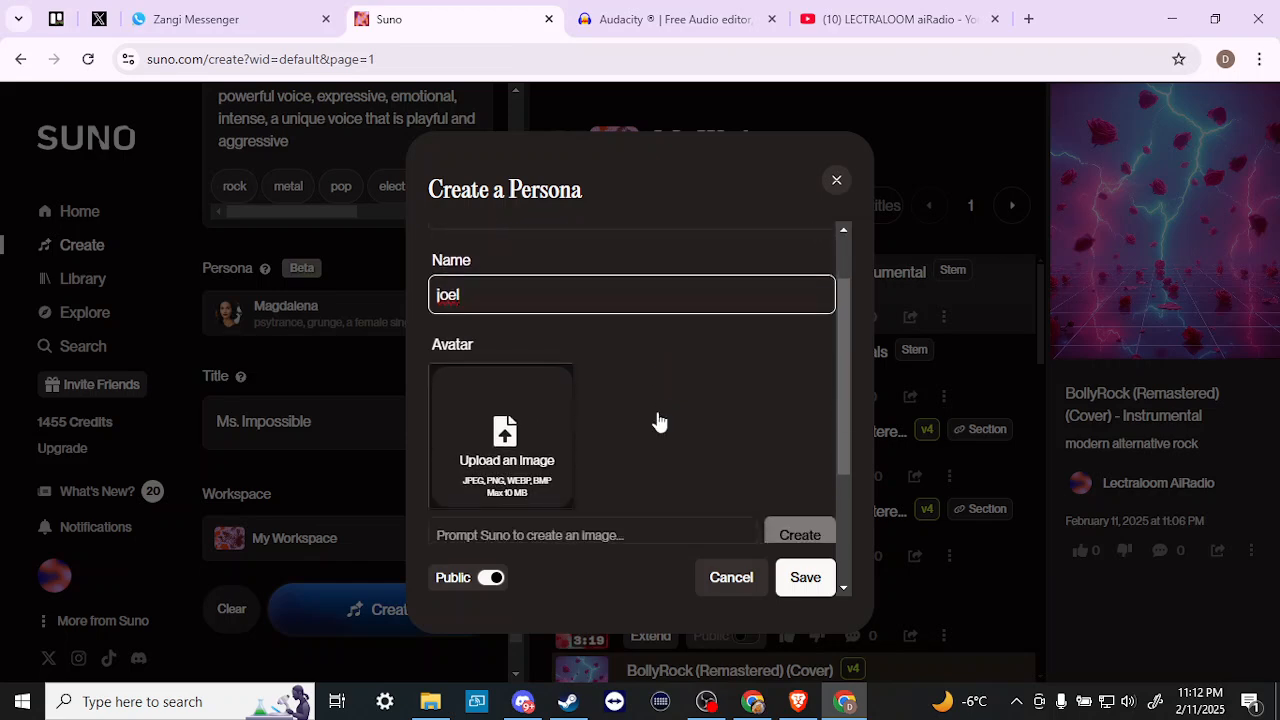
pyautogui.scroll(-4, 503, 432)
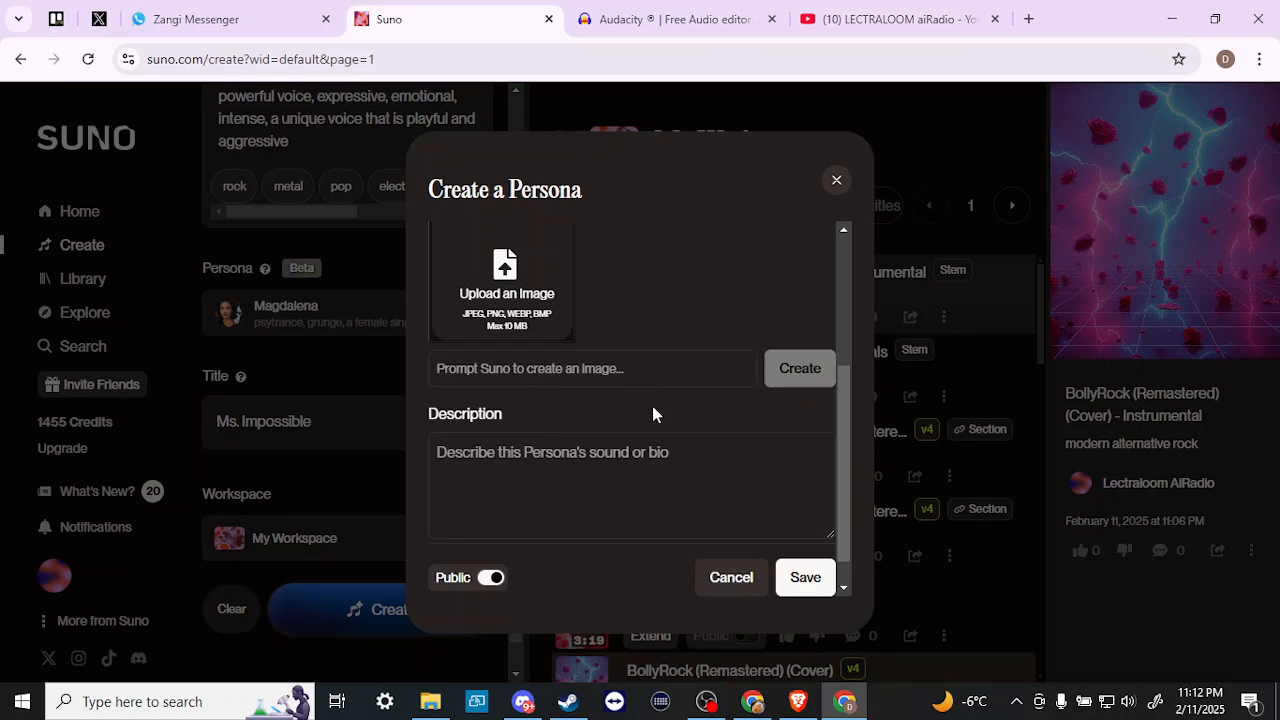
pyautogui.scroll(-1, 570, 460)
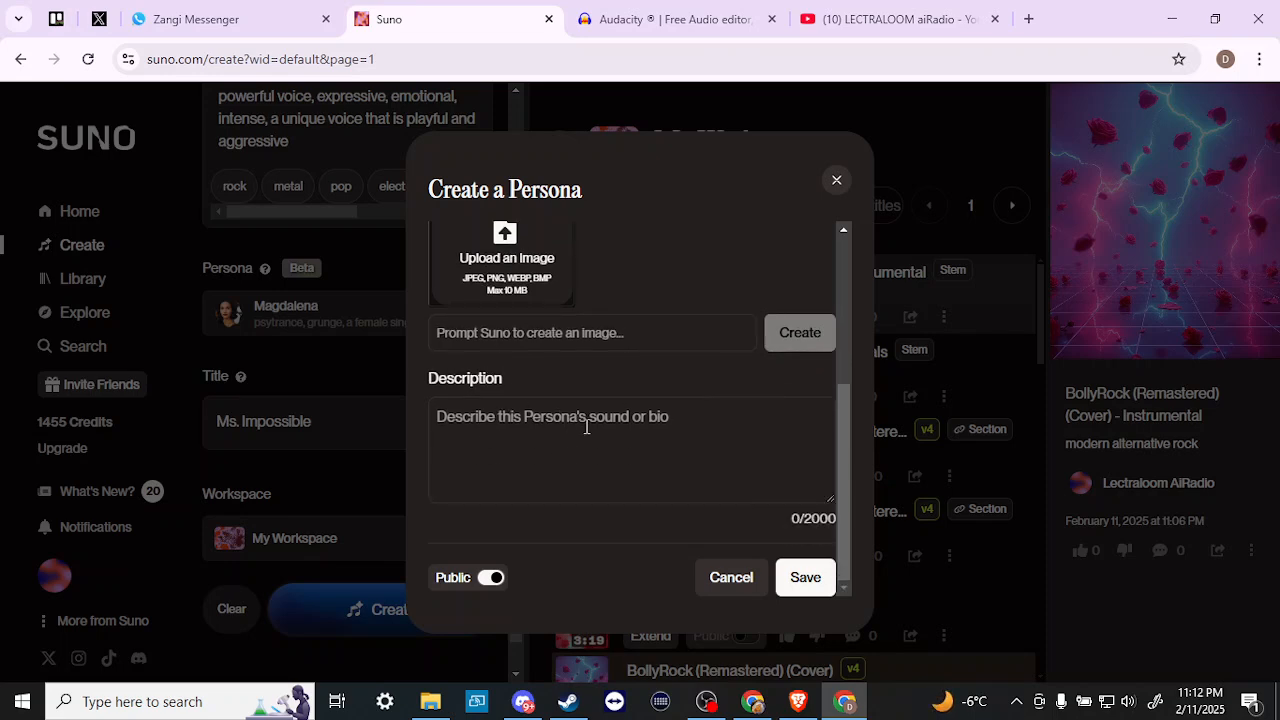
pyautogui.click(727, 582)
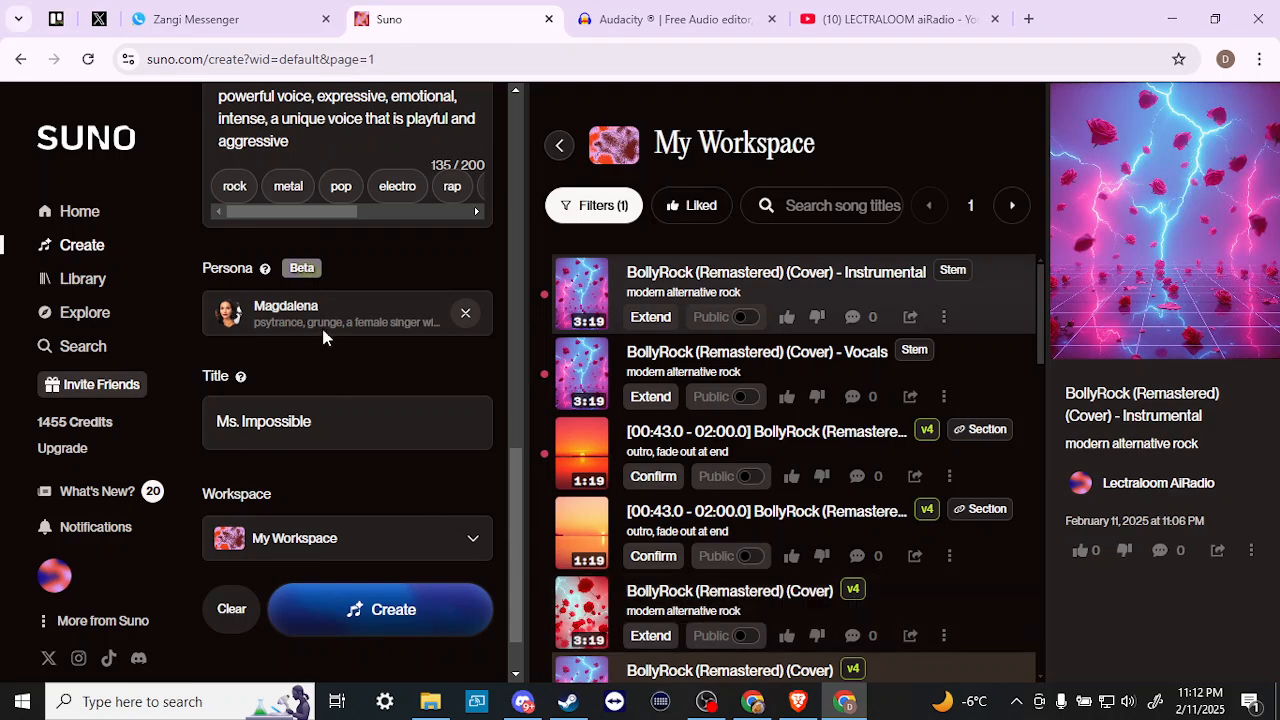
# - Reselect the same singer persona, review the form, and generate the Ms. Impossible song
pyautogui.click(315, 318)
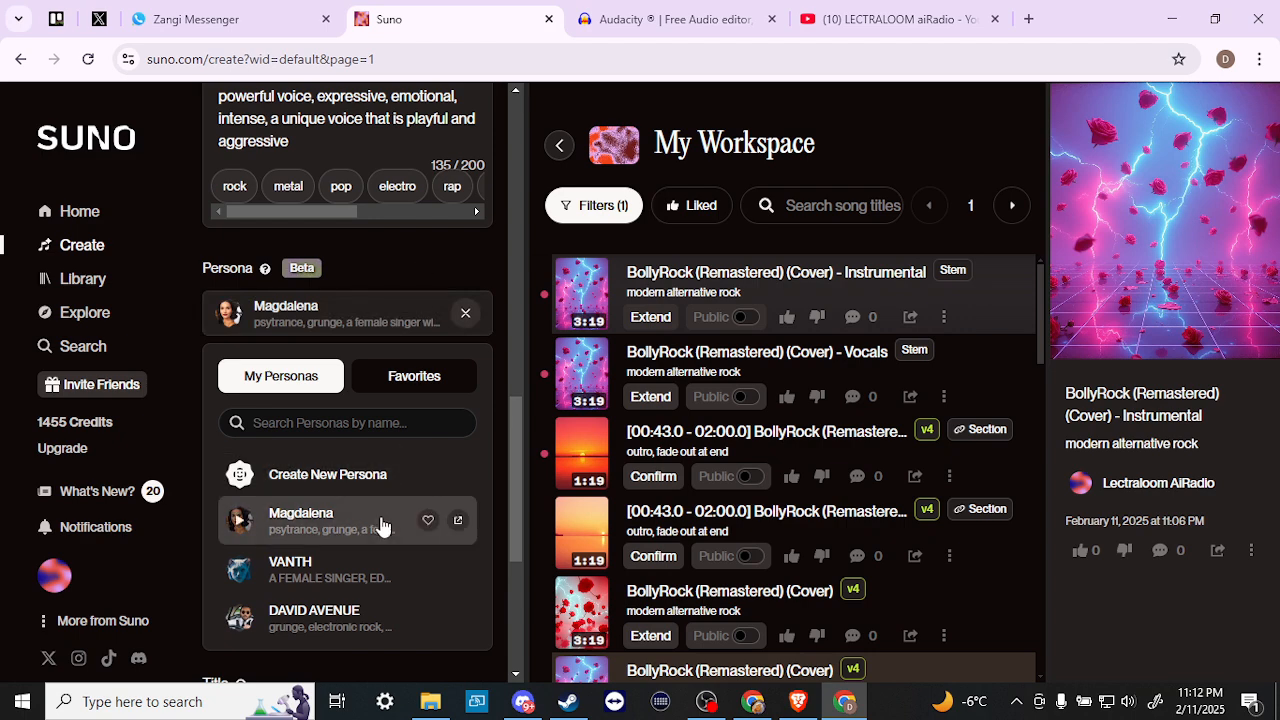
pyautogui.click(440, 246)
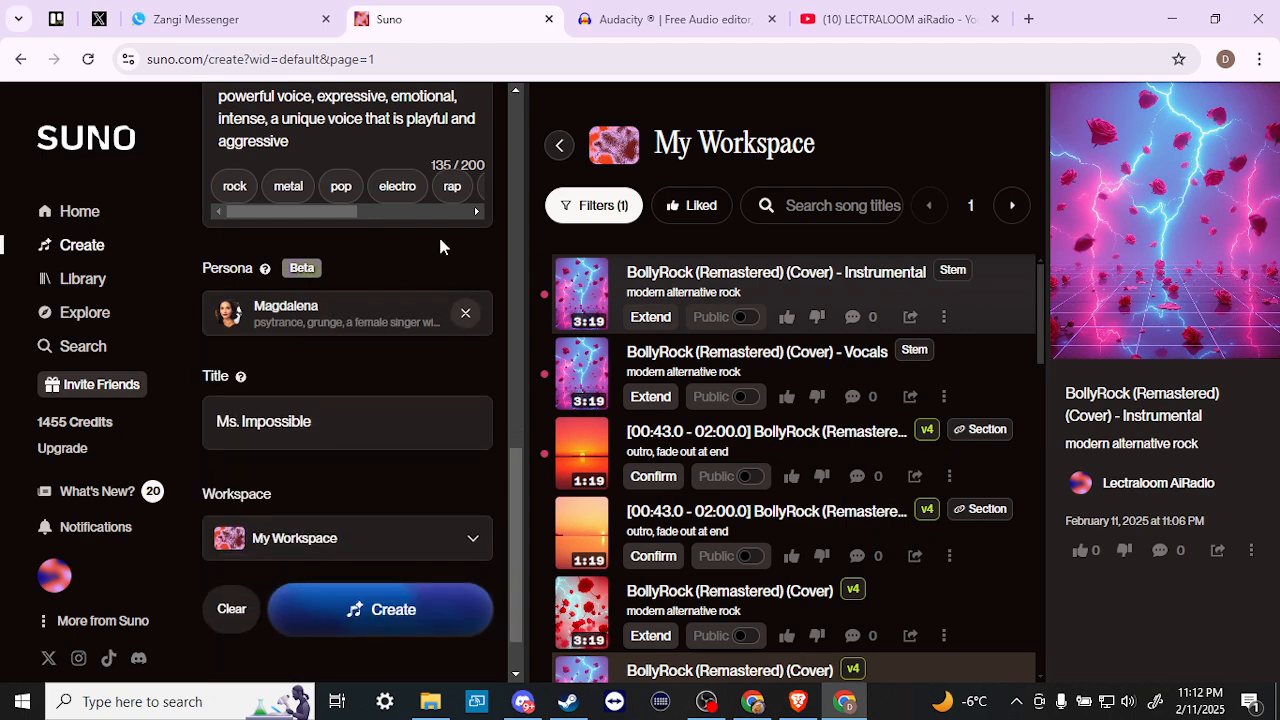
pyautogui.scroll(5, 440, 246)
pyautogui.scroll(-5, 440, 246)
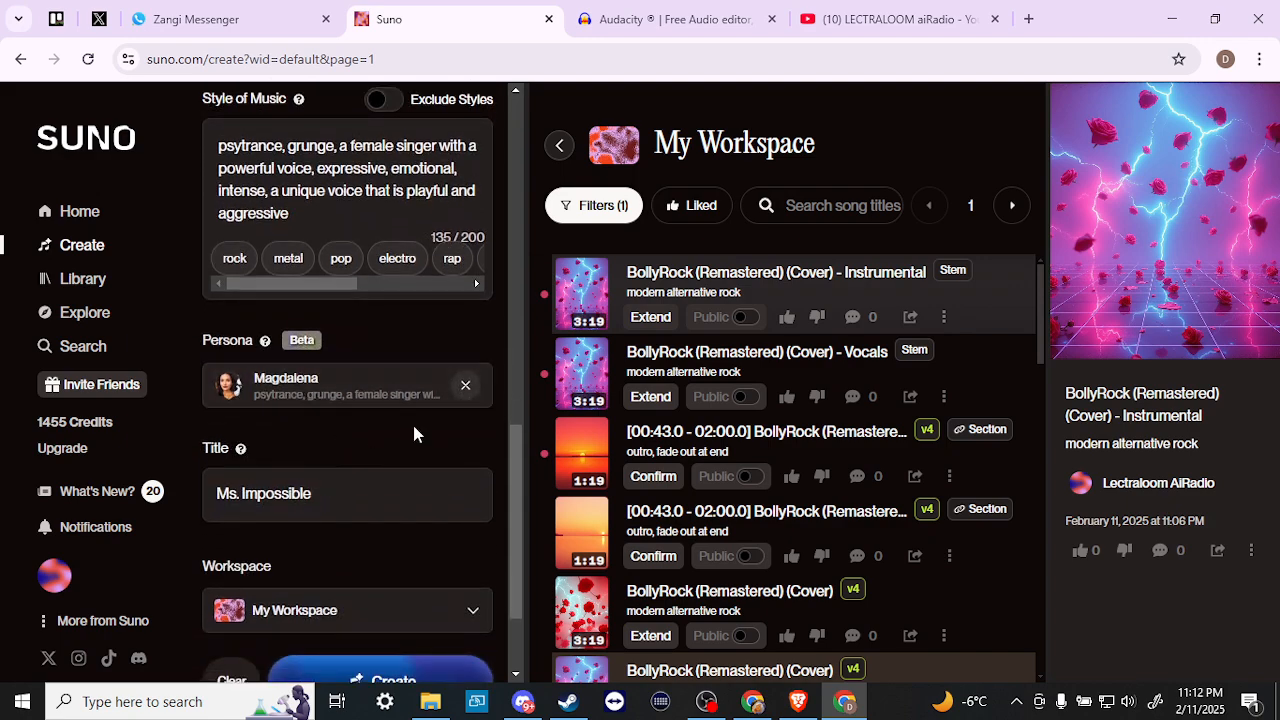
pyautogui.scroll(3, 412, 423)
pyautogui.scroll(8, 413, 426)
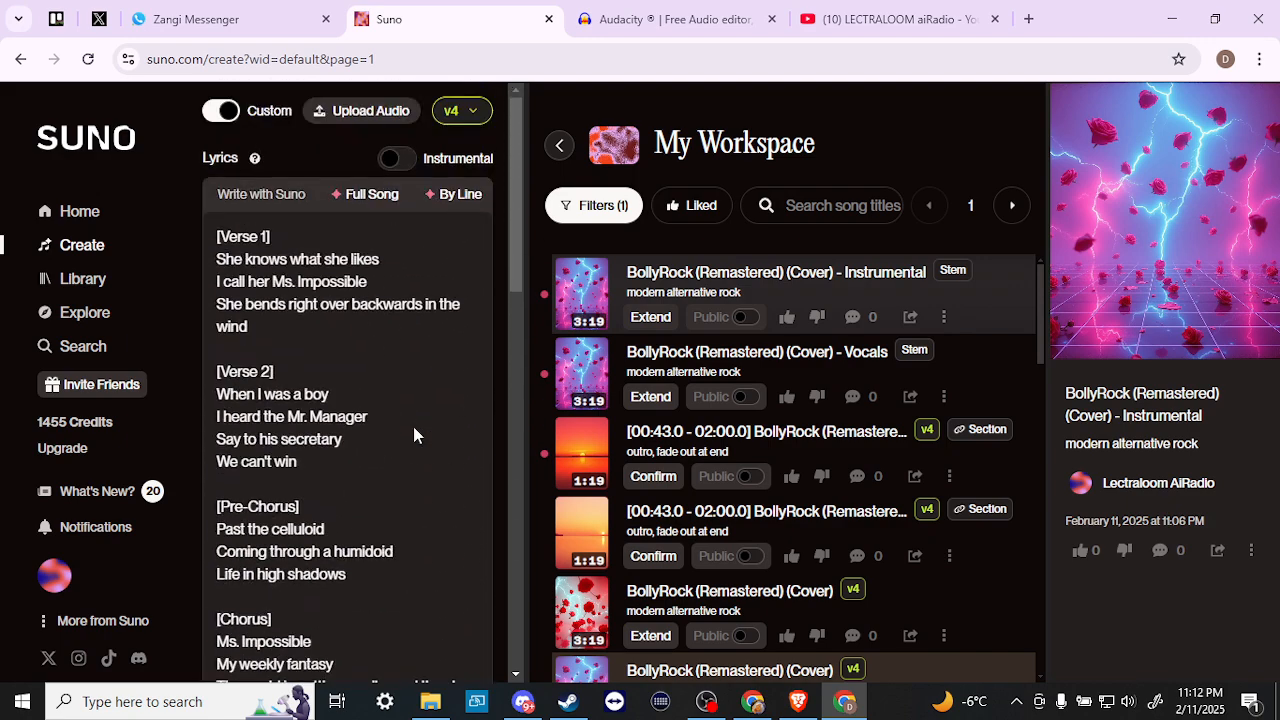
pyautogui.scroll(-2, 413, 426)
pyautogui.scroll(2, 413, 426)
pyautogui.scroll(-7, 413, 426)
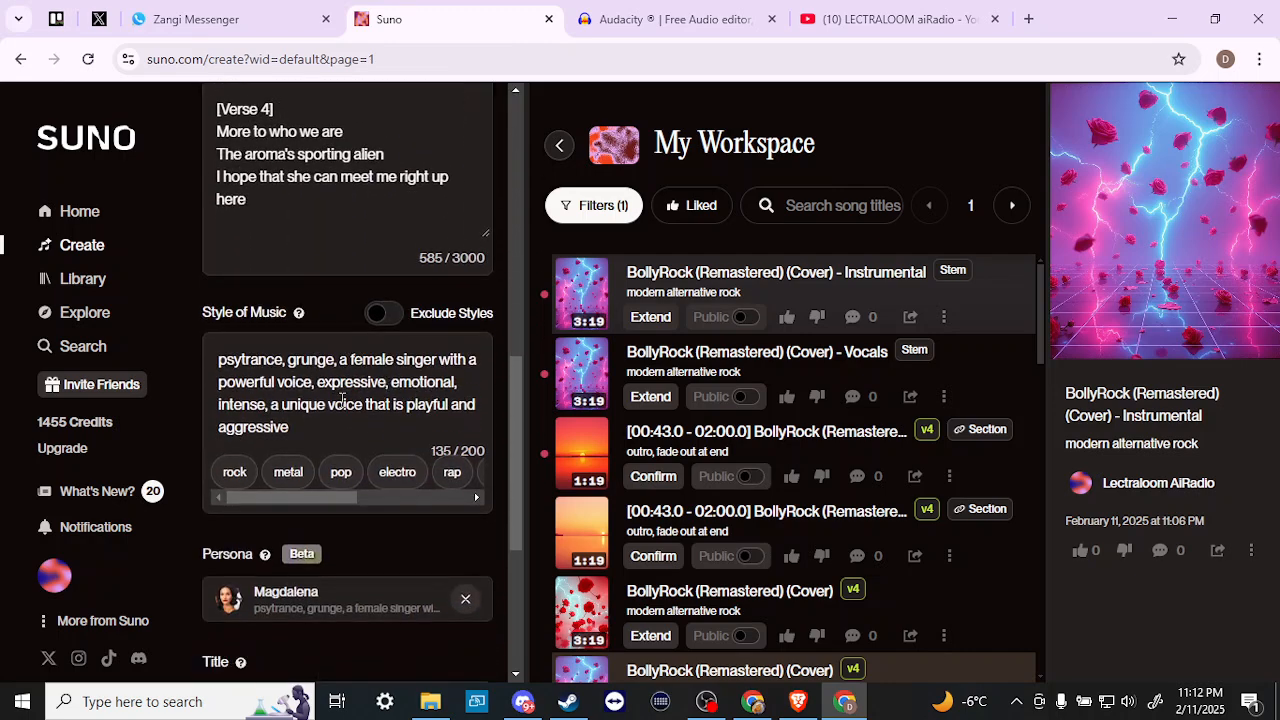
pyautogui.scroll(-4, 342, 400)
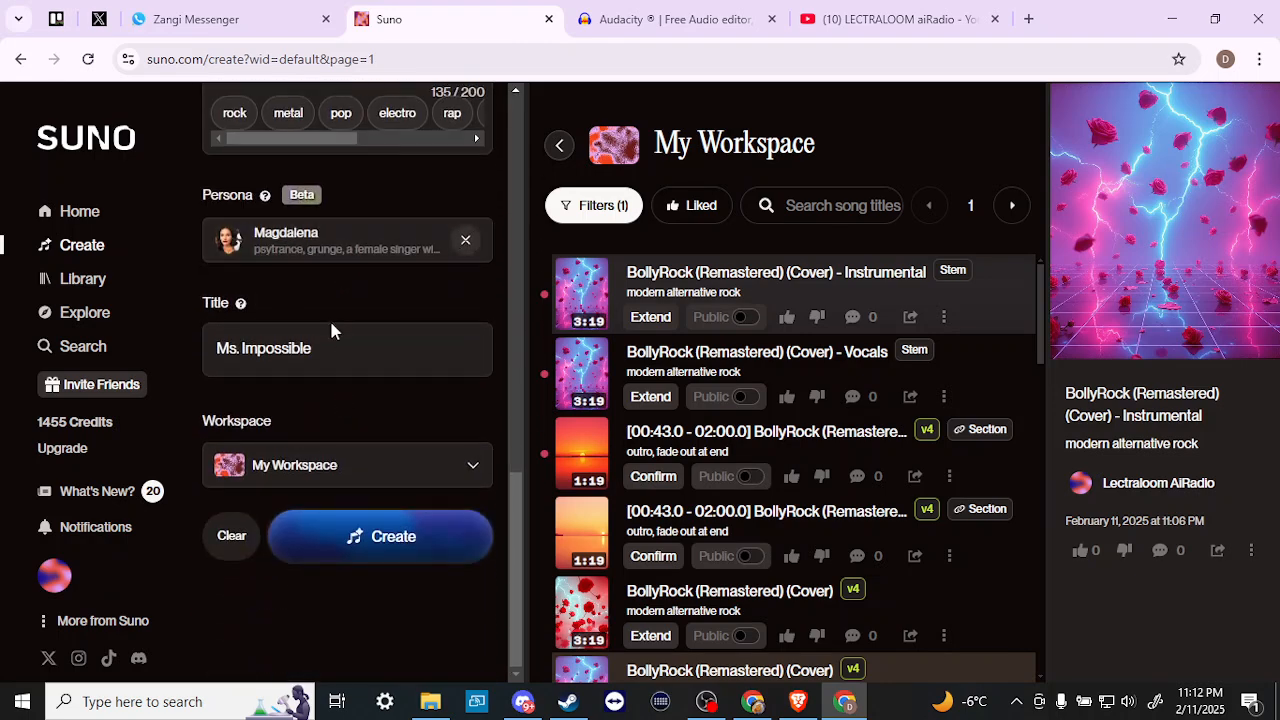
pyautogui.click(371, 538)
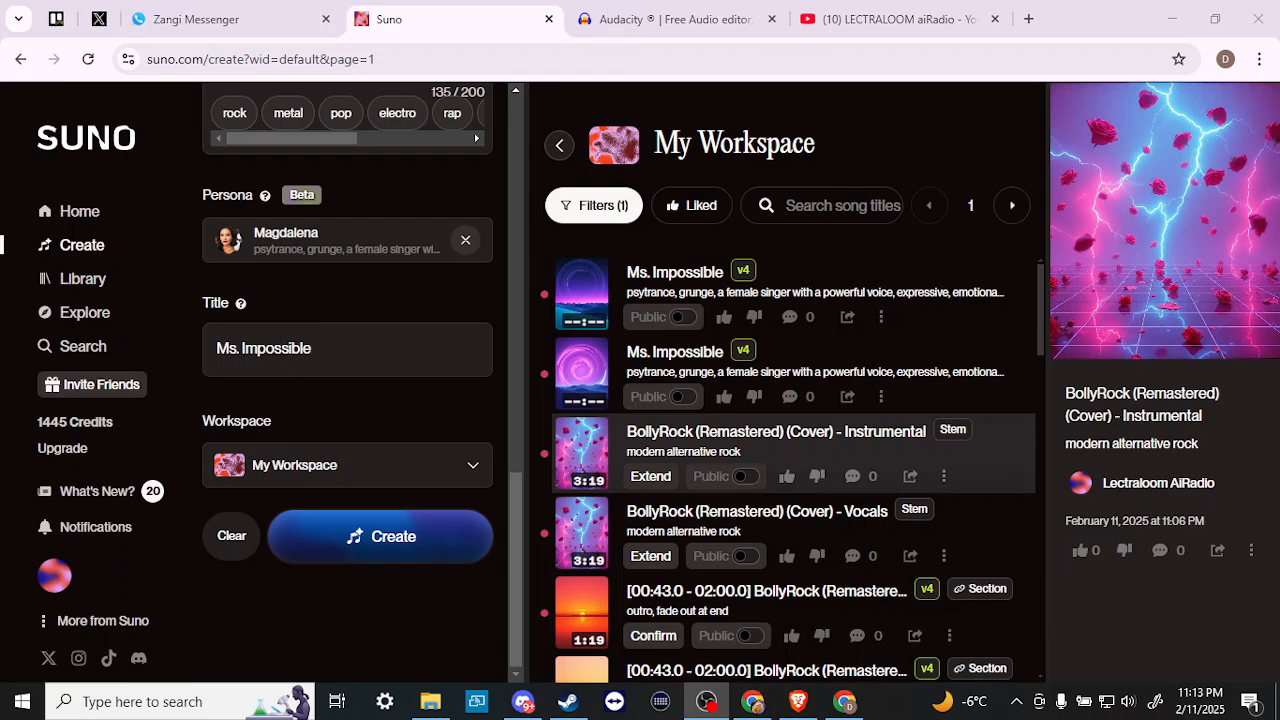
# - Play the first generated Ms. Impossible version from My Workspace
pyautogui.click(583, 297)
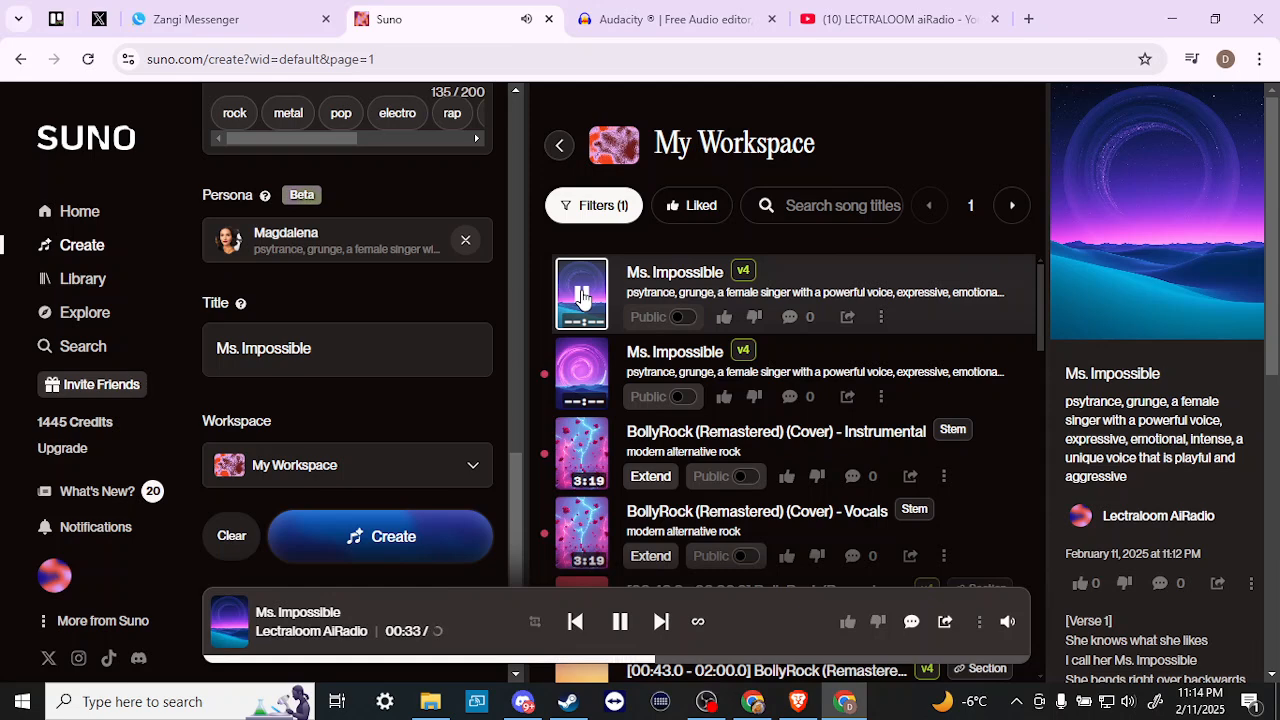
# - Pause the first Ms. Impossible version, play the second, then pause it at 00:29
pyautogui.click(583, 297)
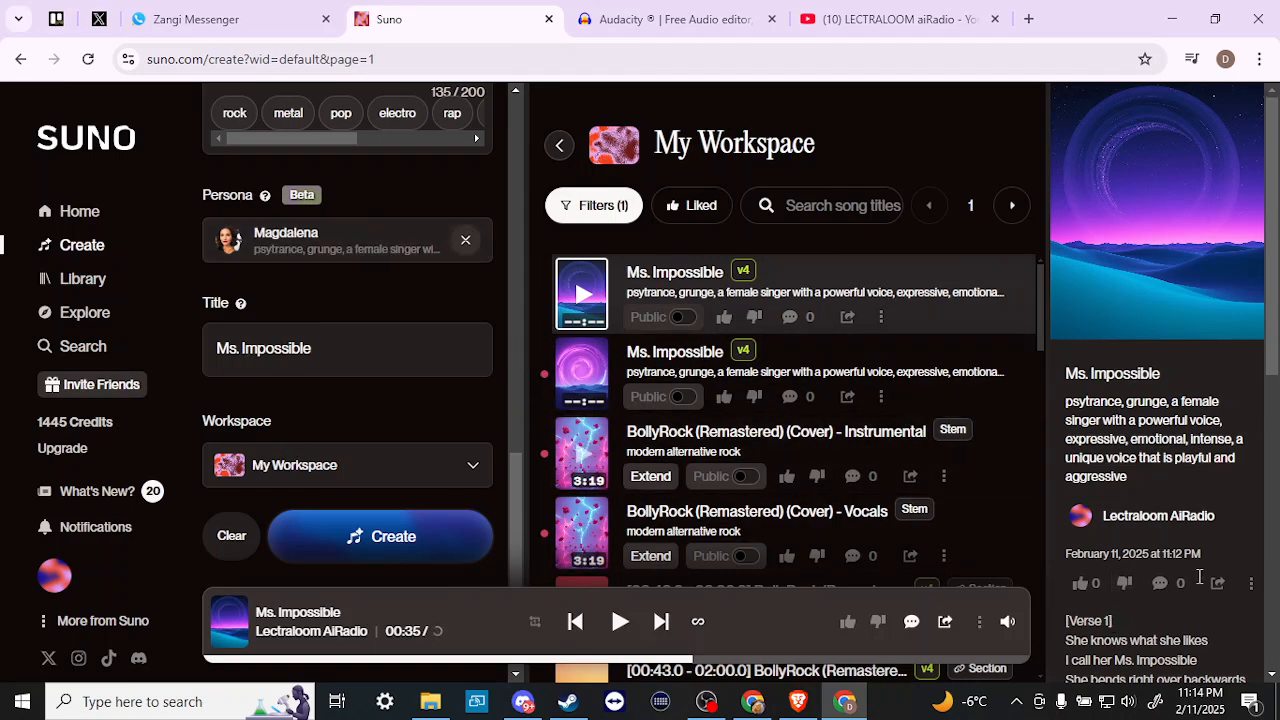
pyautogui.click(588, 377)
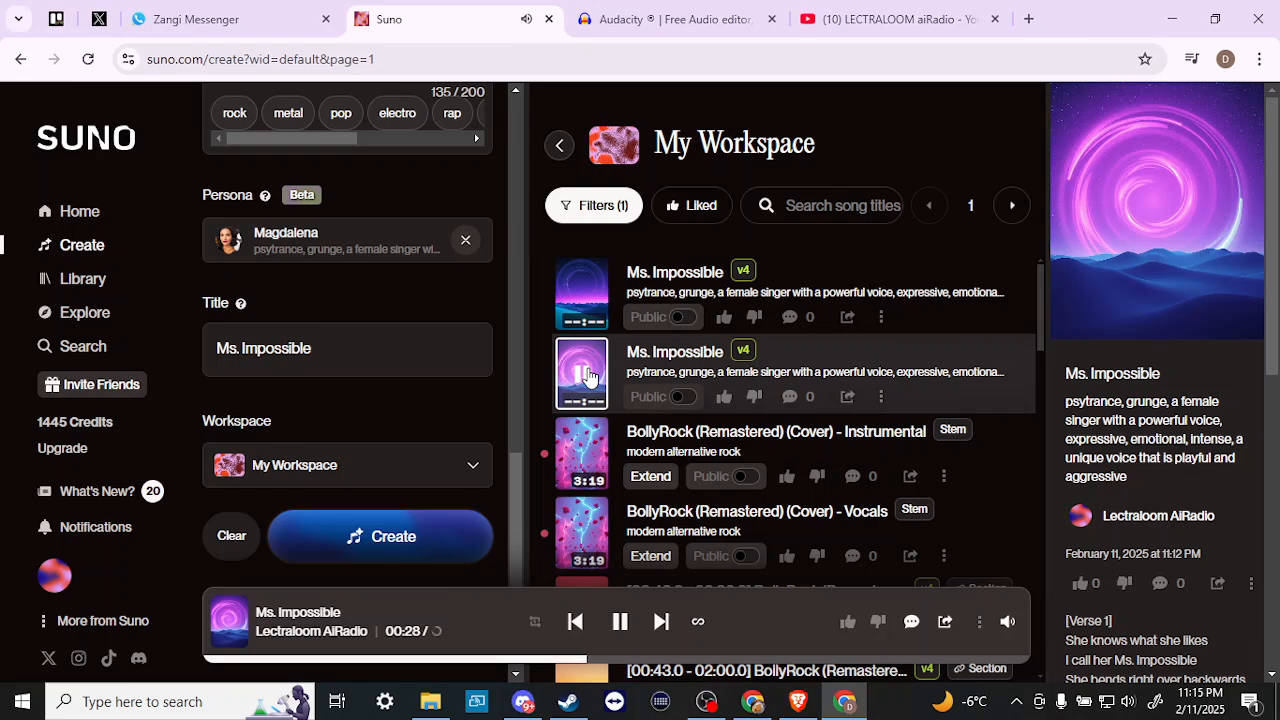
pyautogui.click(588, 377)
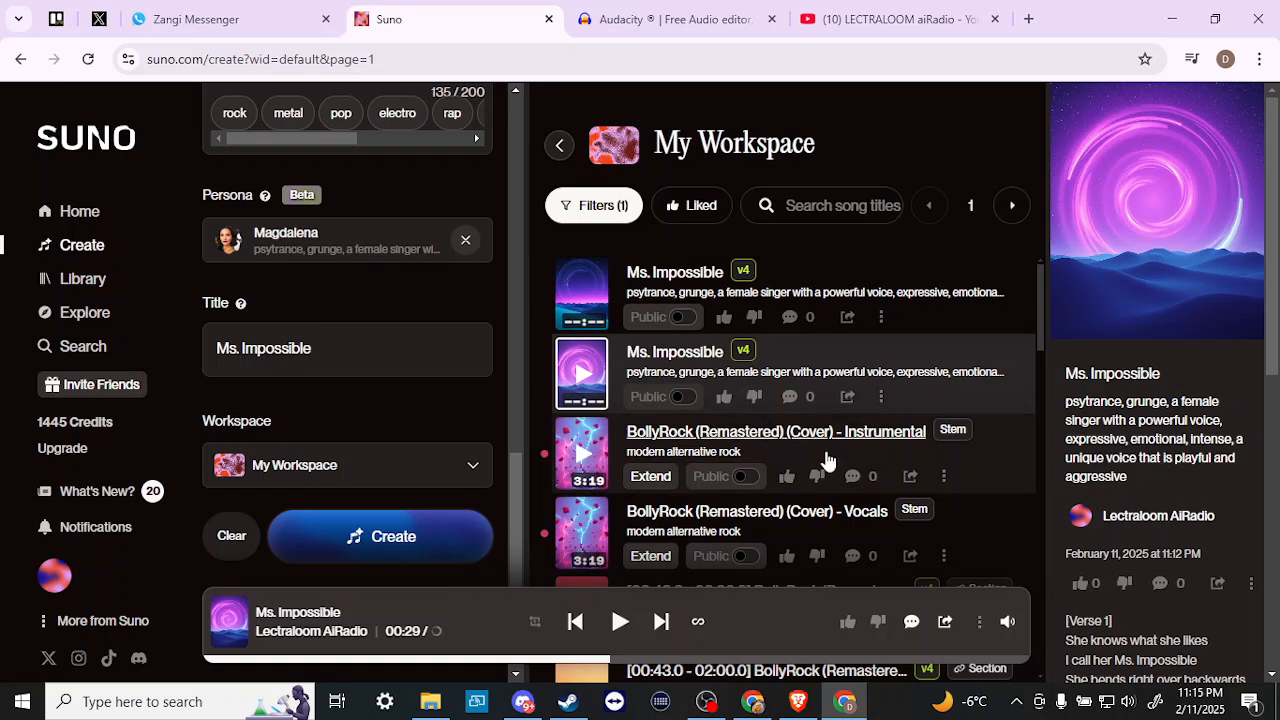
# - Play BollyRock (Remastered) (Cover), skip to near its end, then pause playback
pyautogui.scroll(-1, 826, 472)
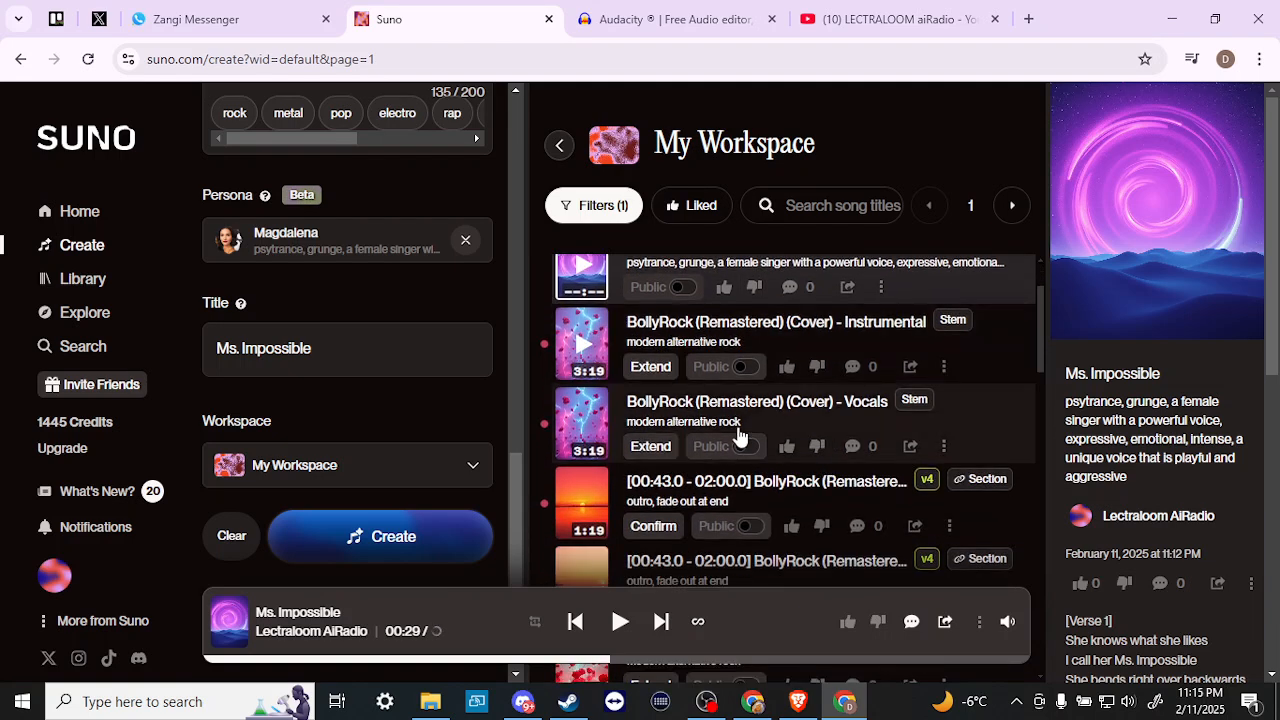
pyautogui.scroll(-3, 659, 375)
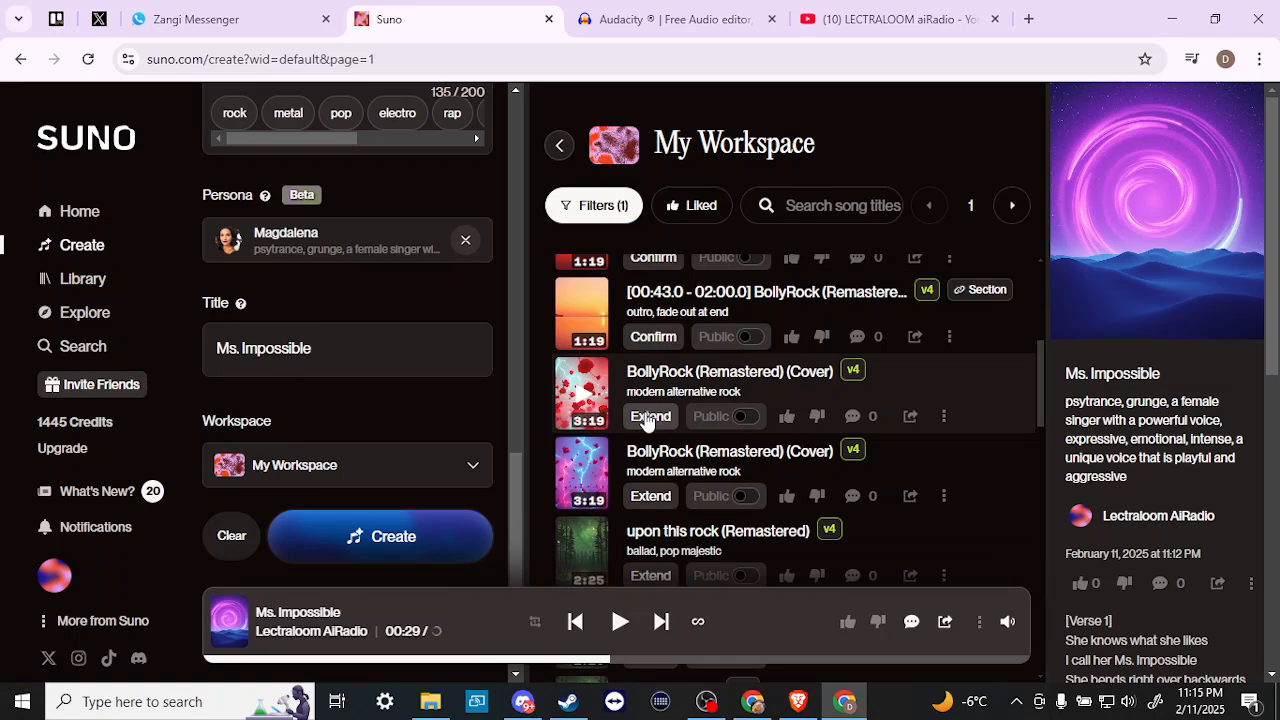
pyautogui.click(588, 400)
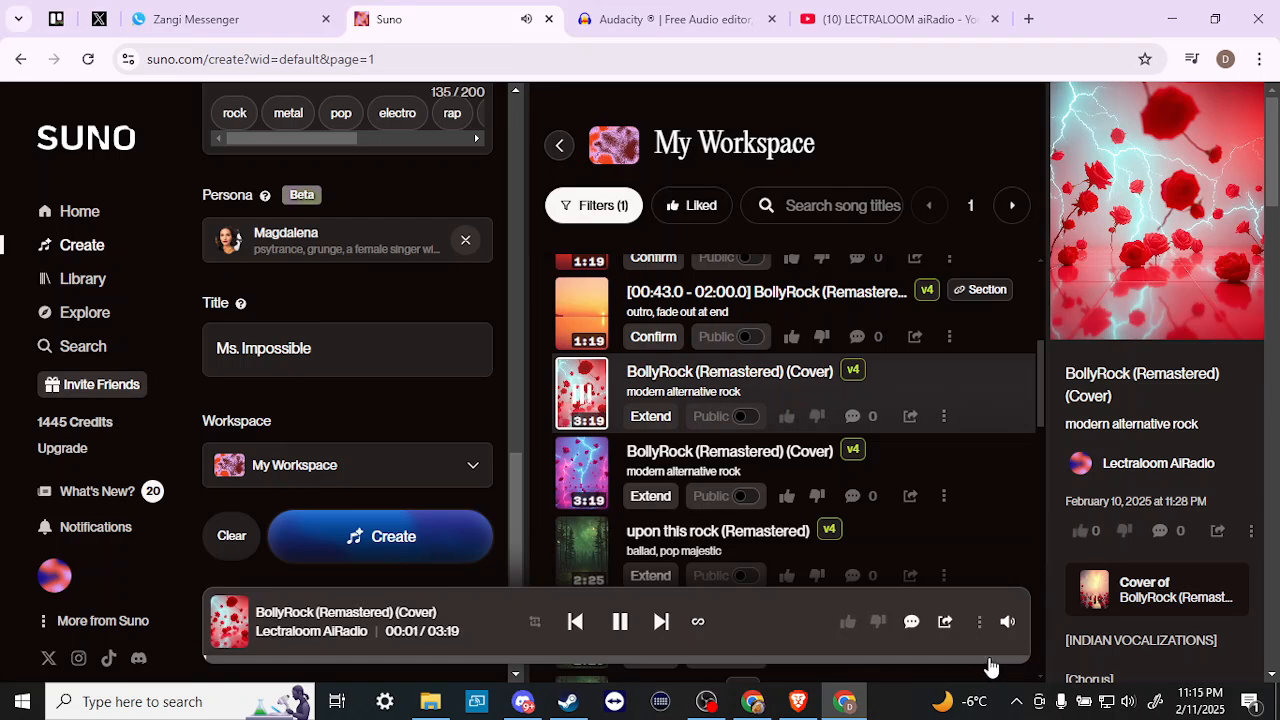
pyautogui.click(988, 659)
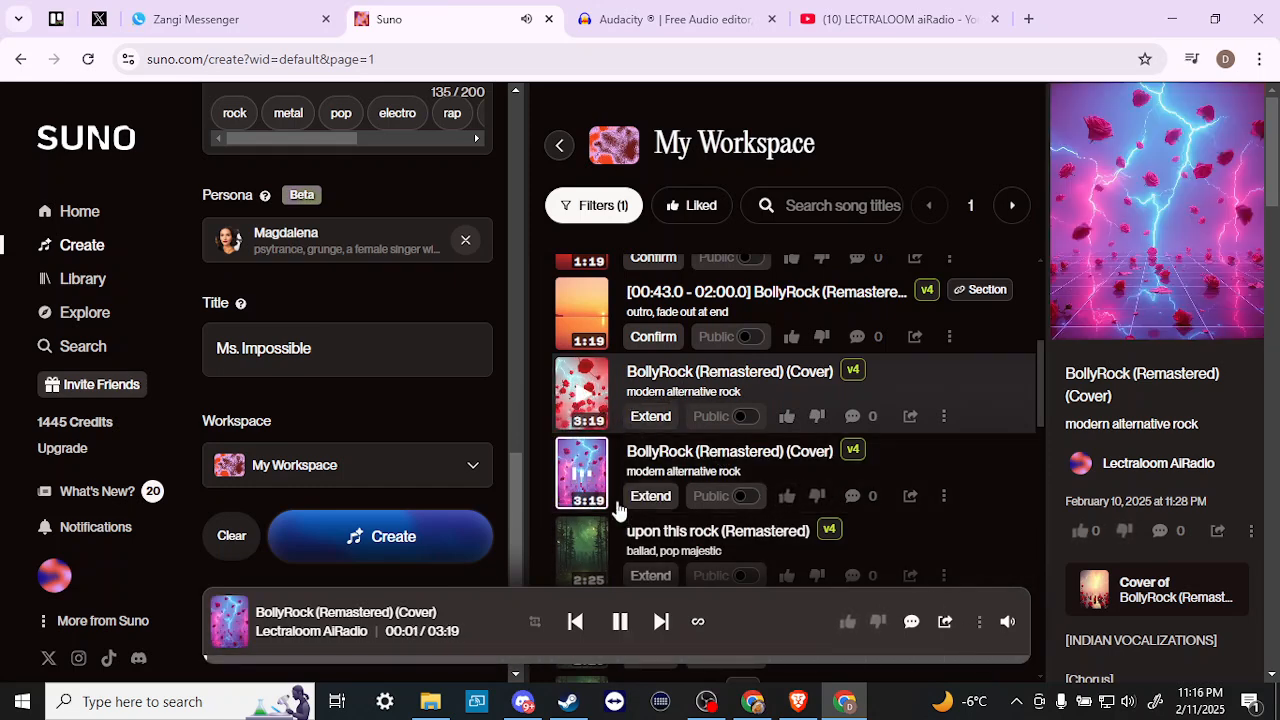
pyautogui.click(619, 624)
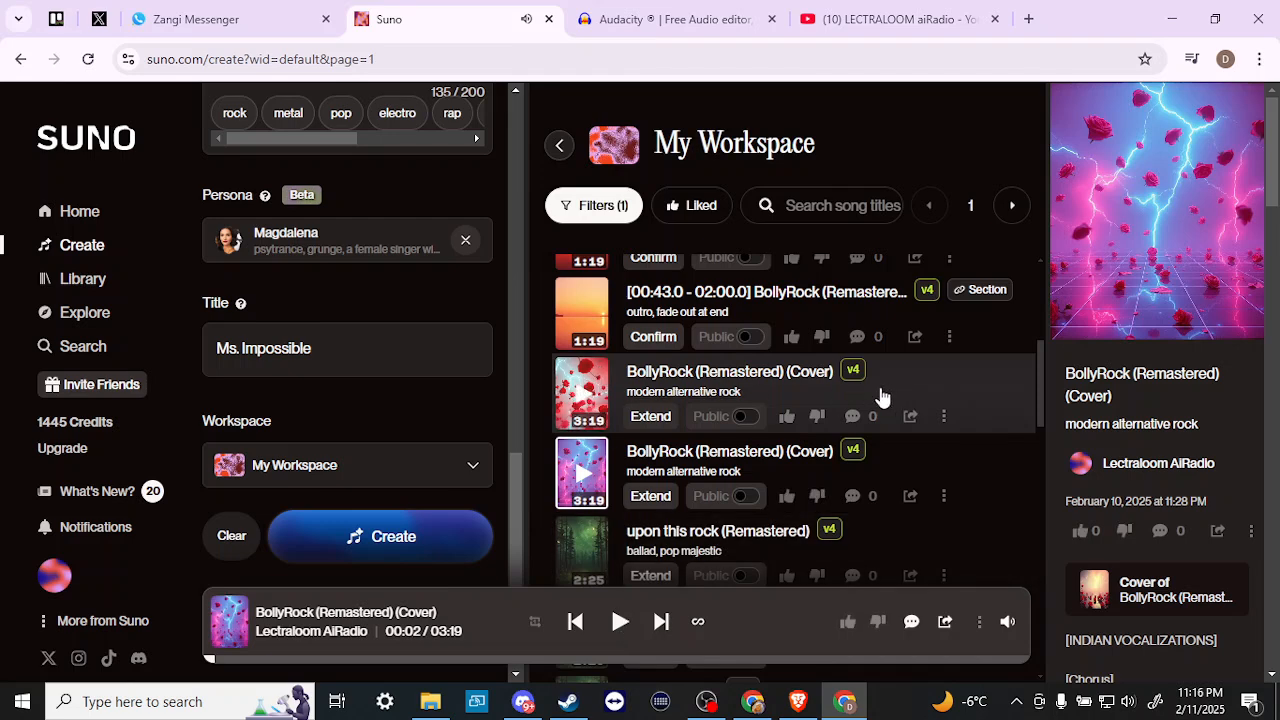
# - Start extending BollyRock (Remastered) (Cover) and confirm the Extend from 03:19 setting
pyautogui.click(650, 417)
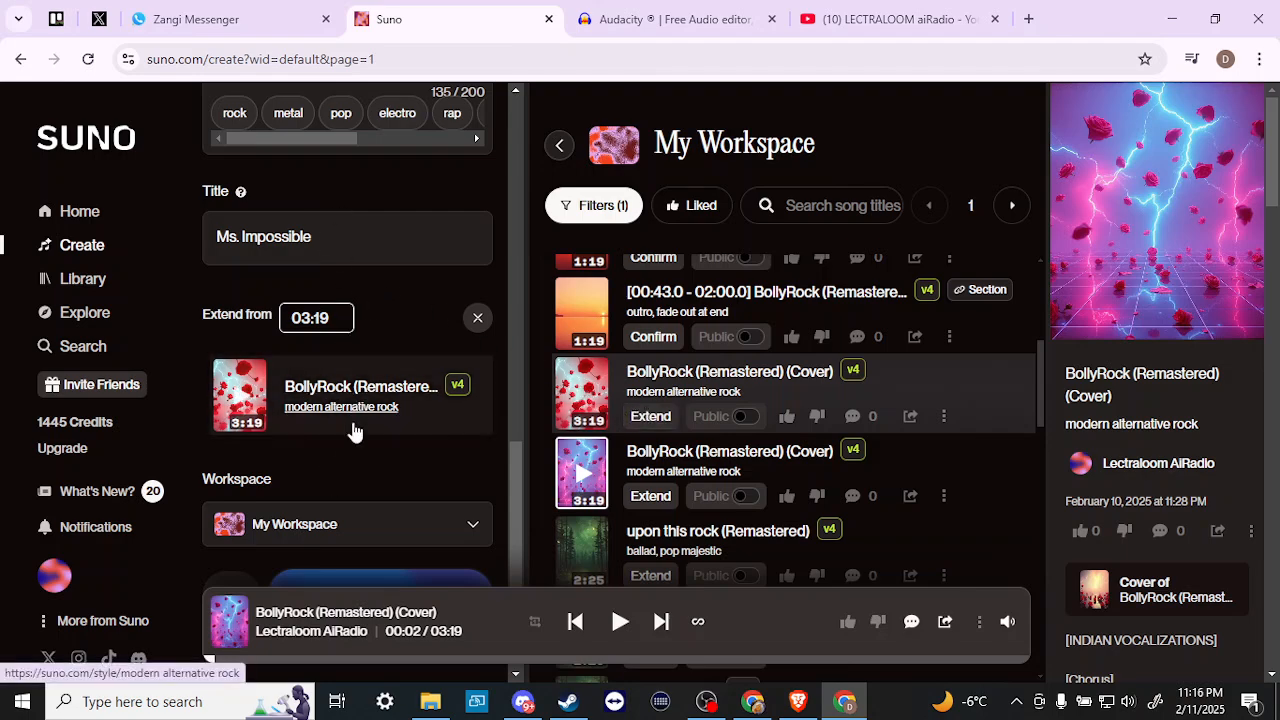
pyautogui.scroll(5, 354, 412)
pyautogui.scroll(5, 352, 404)
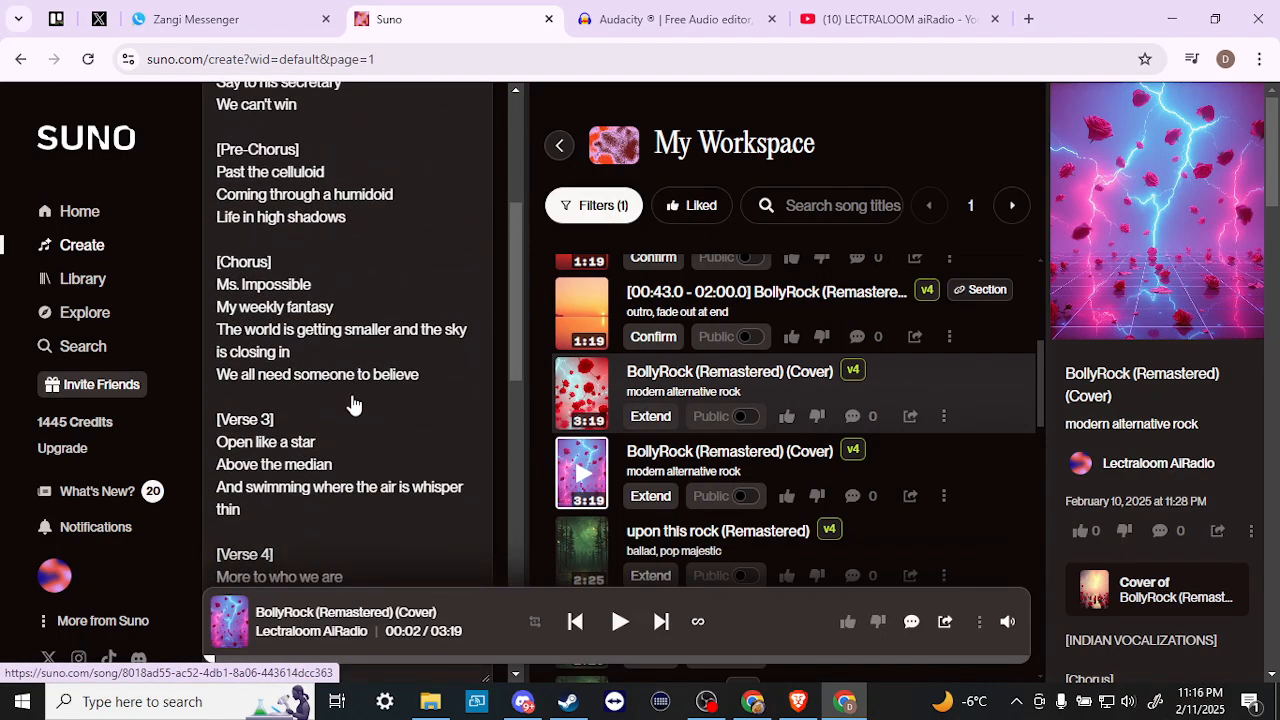
pyautogui.scroll(-10, 353, 395)
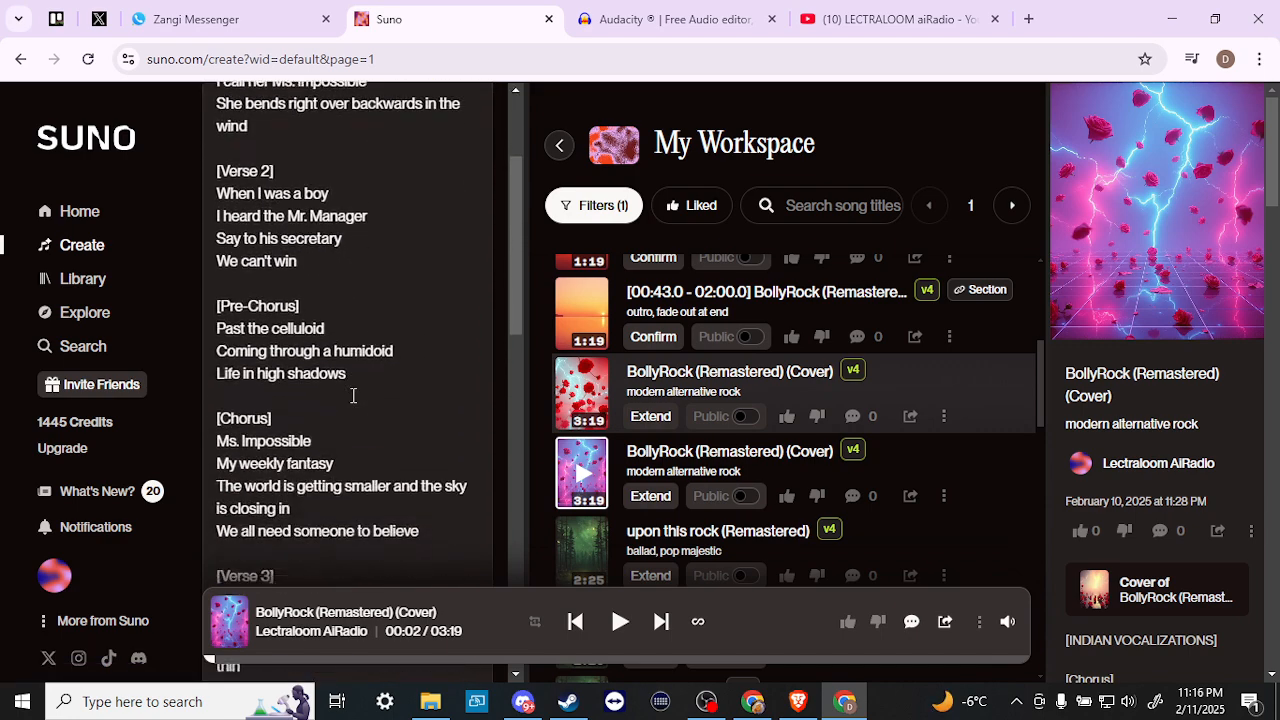
pyautogui.scroll(-2, 353, 395)
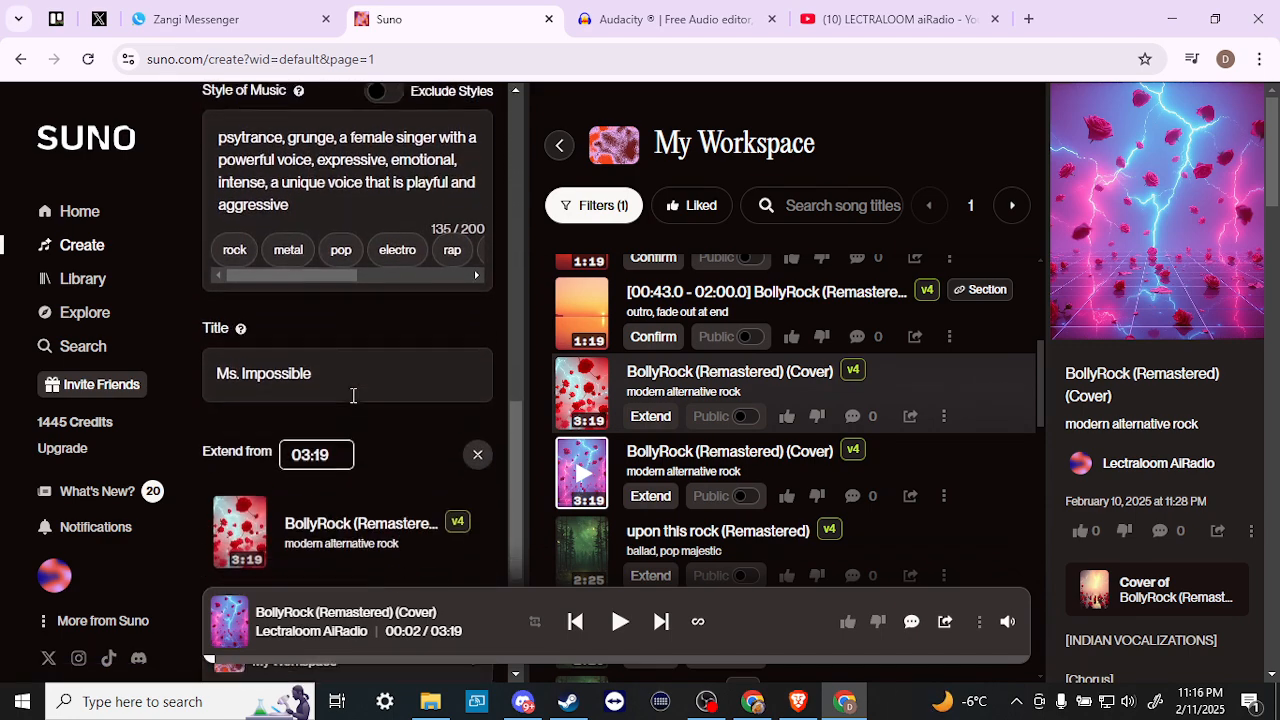
pyautogui.scroll(-1, 357, 393)
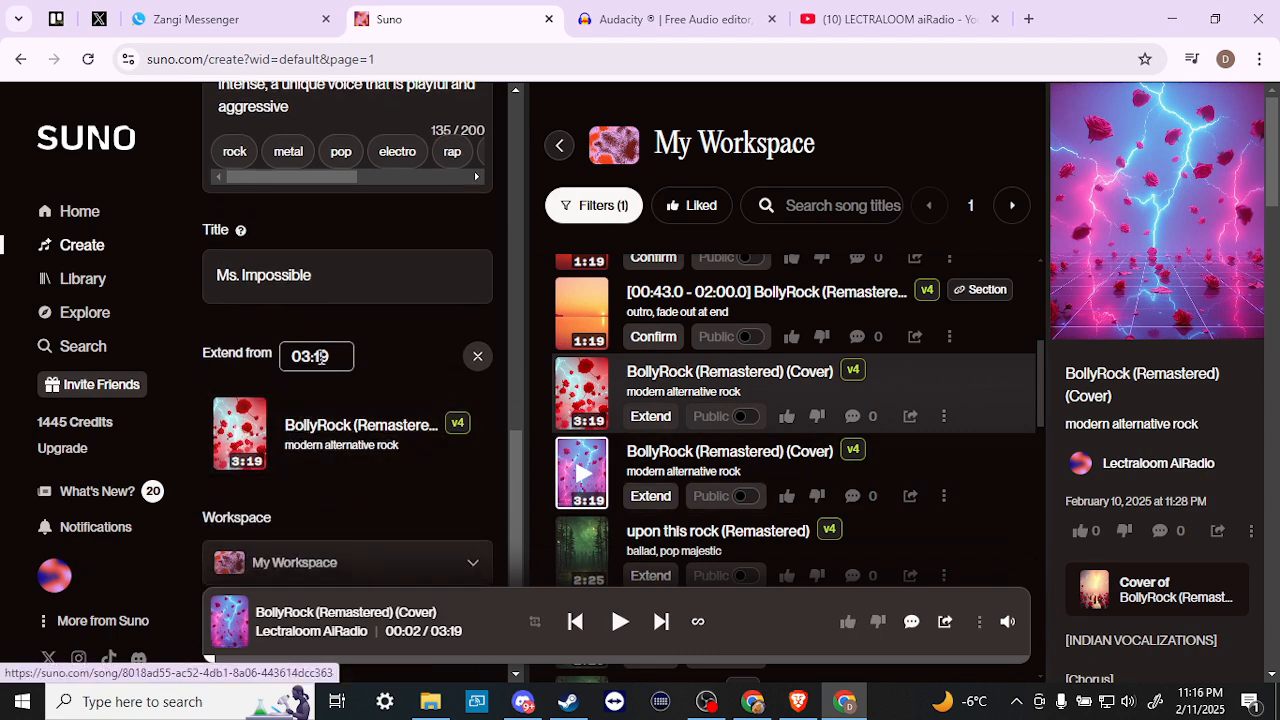
pyautogui.scroll(2, 348, 435)
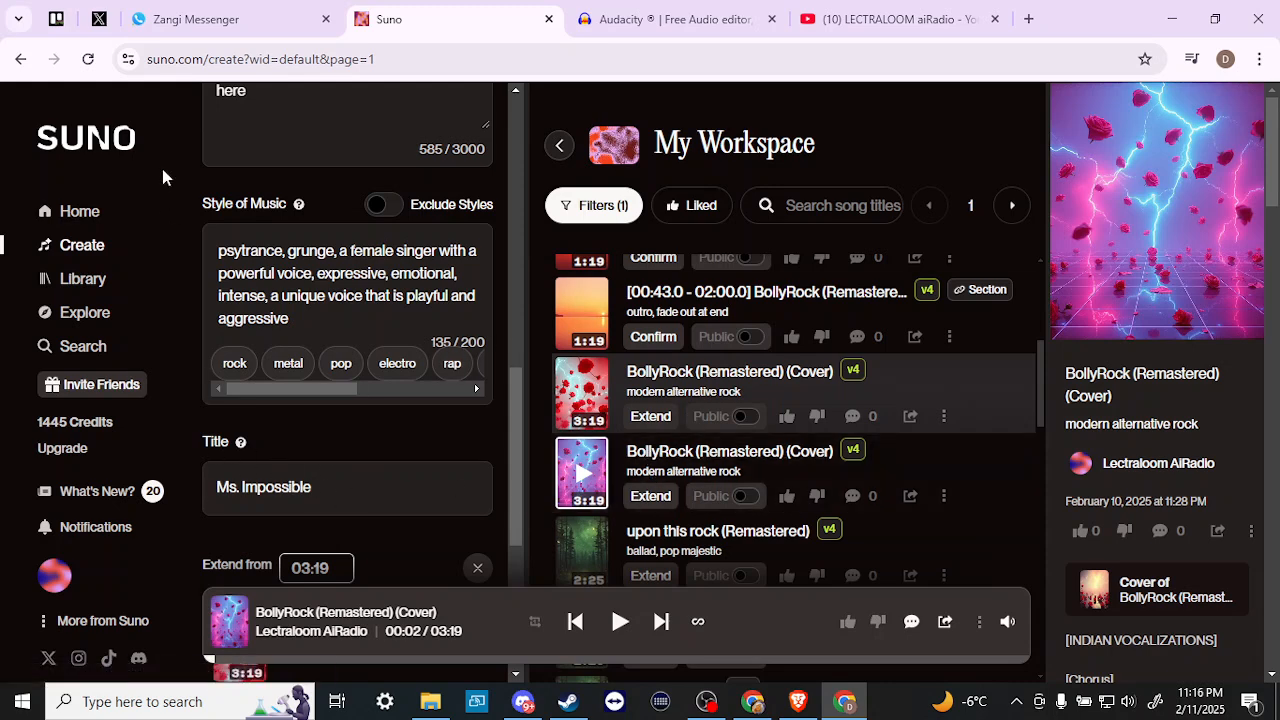
# - Reload the Create page and scroll My Workspace to the BollyRock (Remastered) (Cover) entries
pyautogui.click(88, 62)
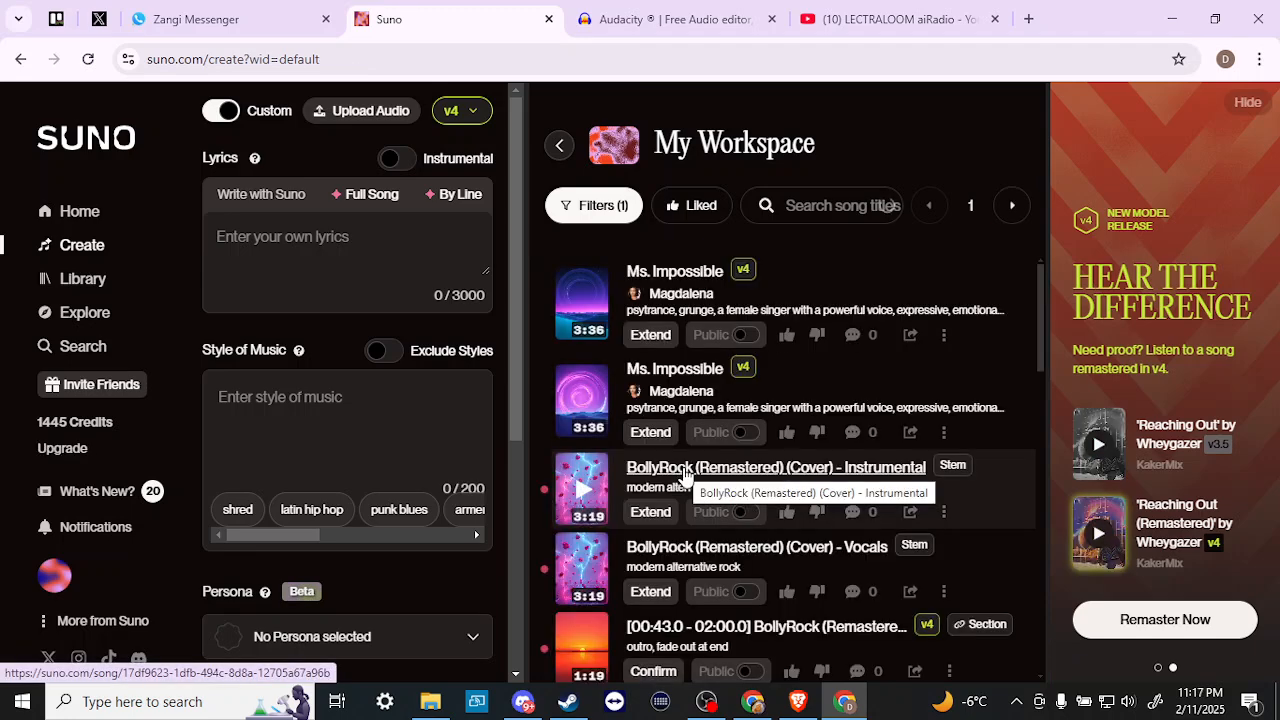
pyautogui.scroll(-5, 685, 475)
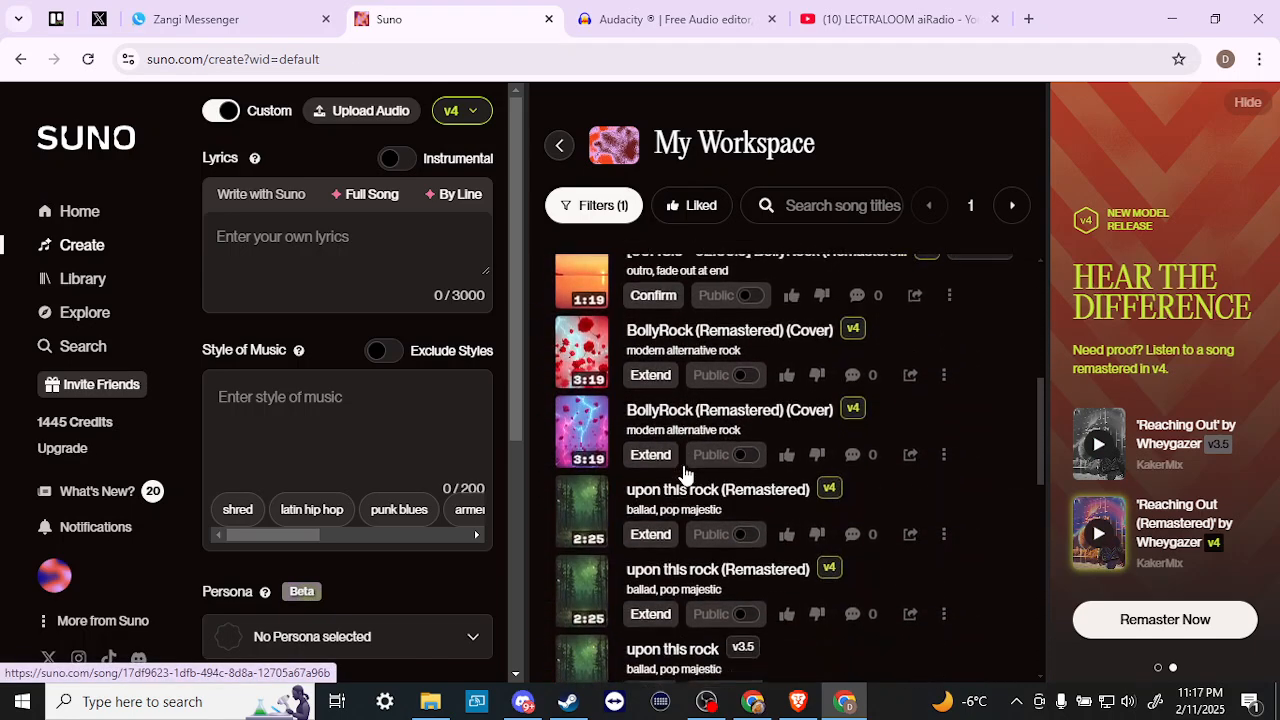
pyautogui.scroll(-10, 685, 475)
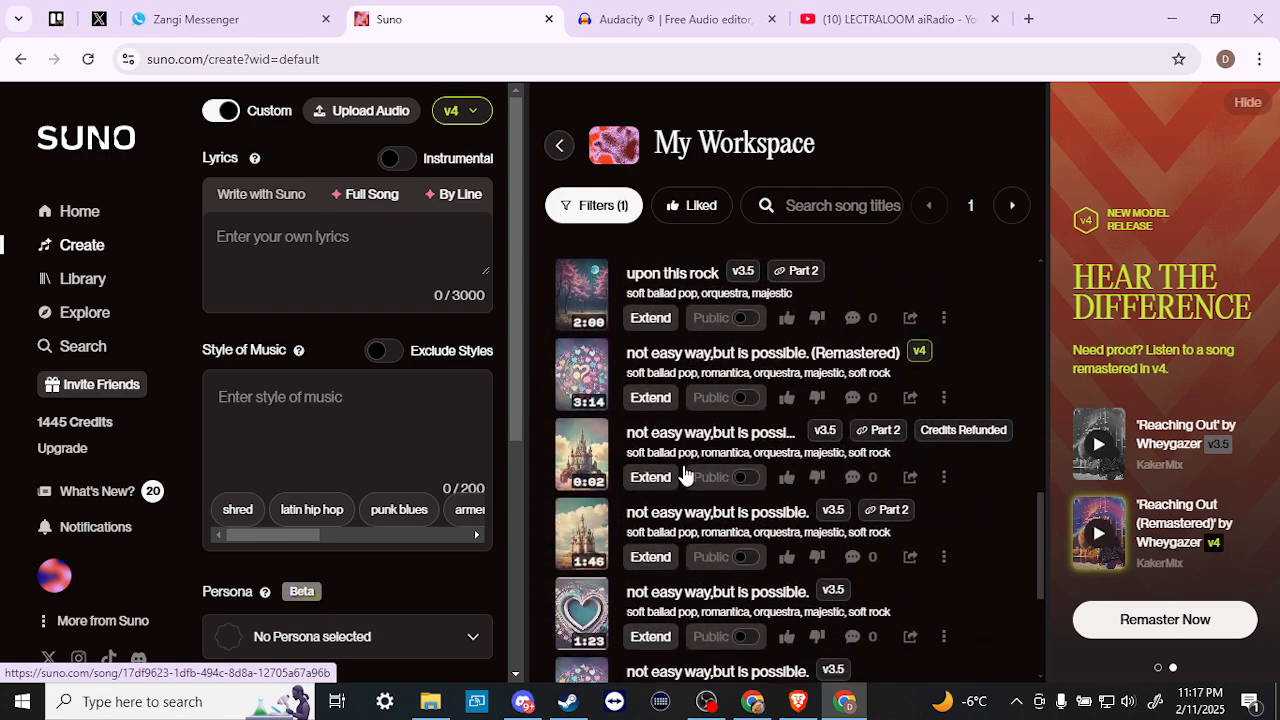
pyautogui.scroll(12, 685, 475)
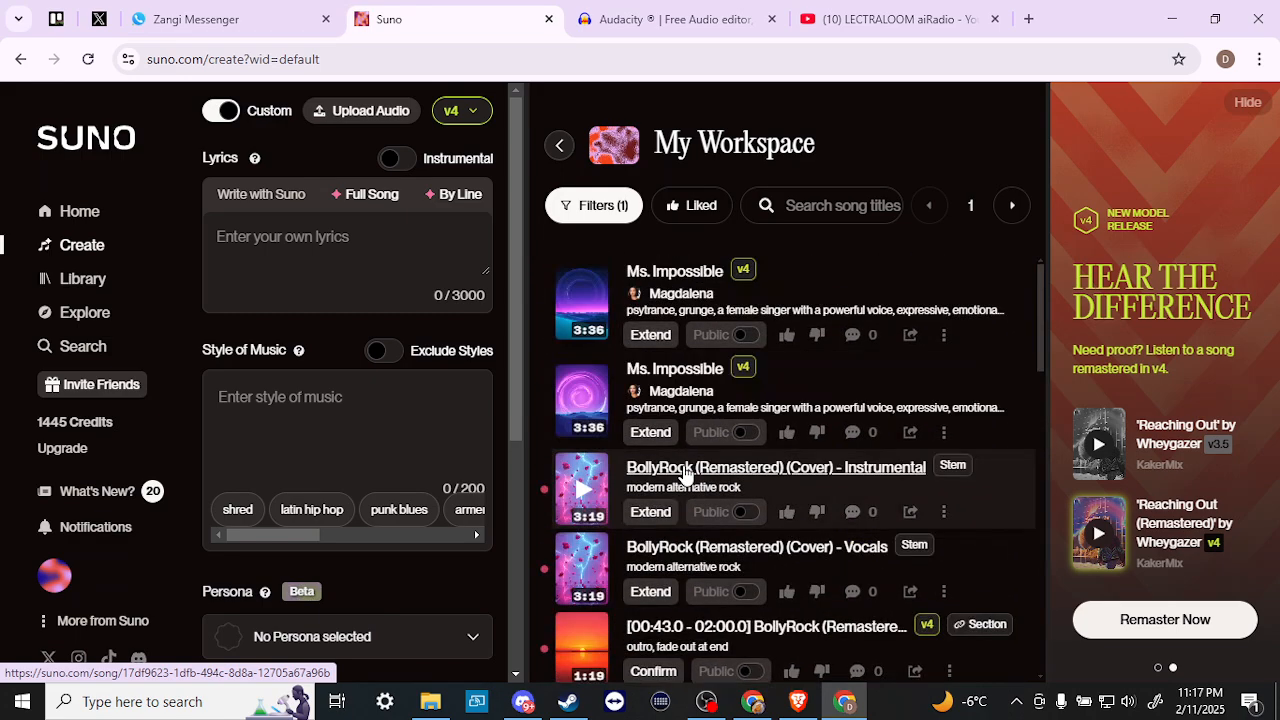
pyautogui.scroll(-3, 685, 475)
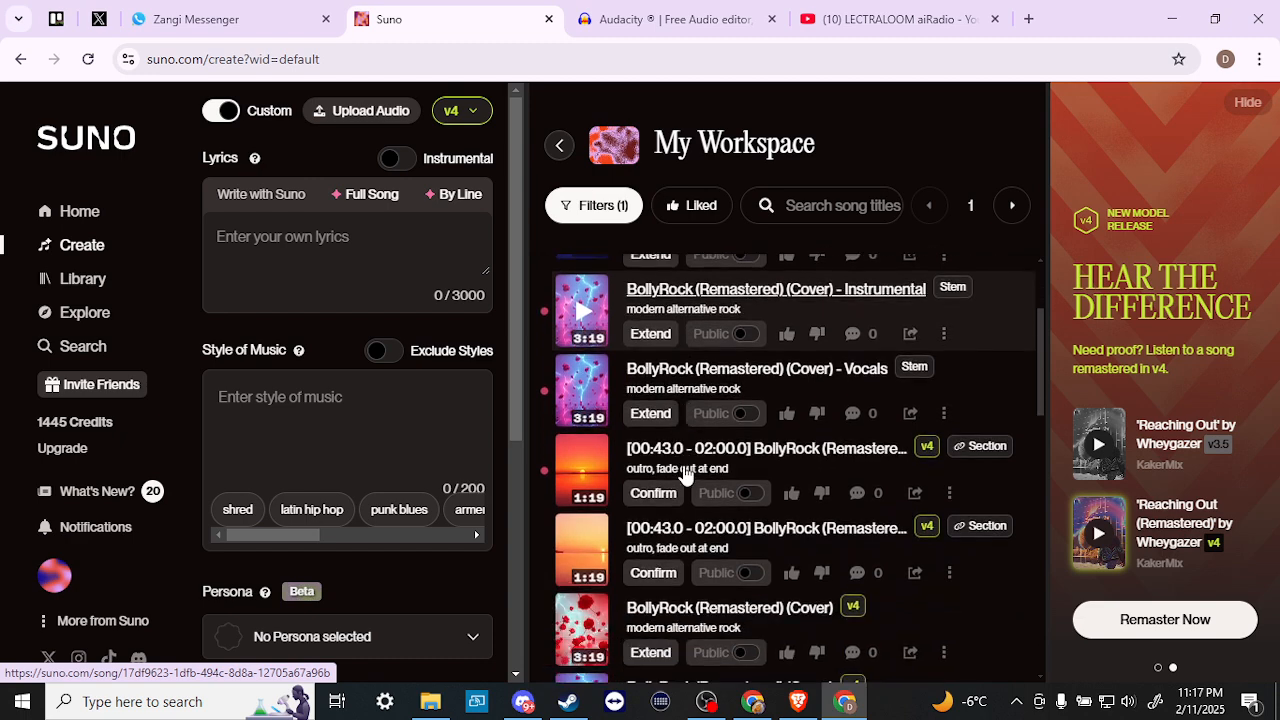
pyautogui.scroll(-1, 685, 475)
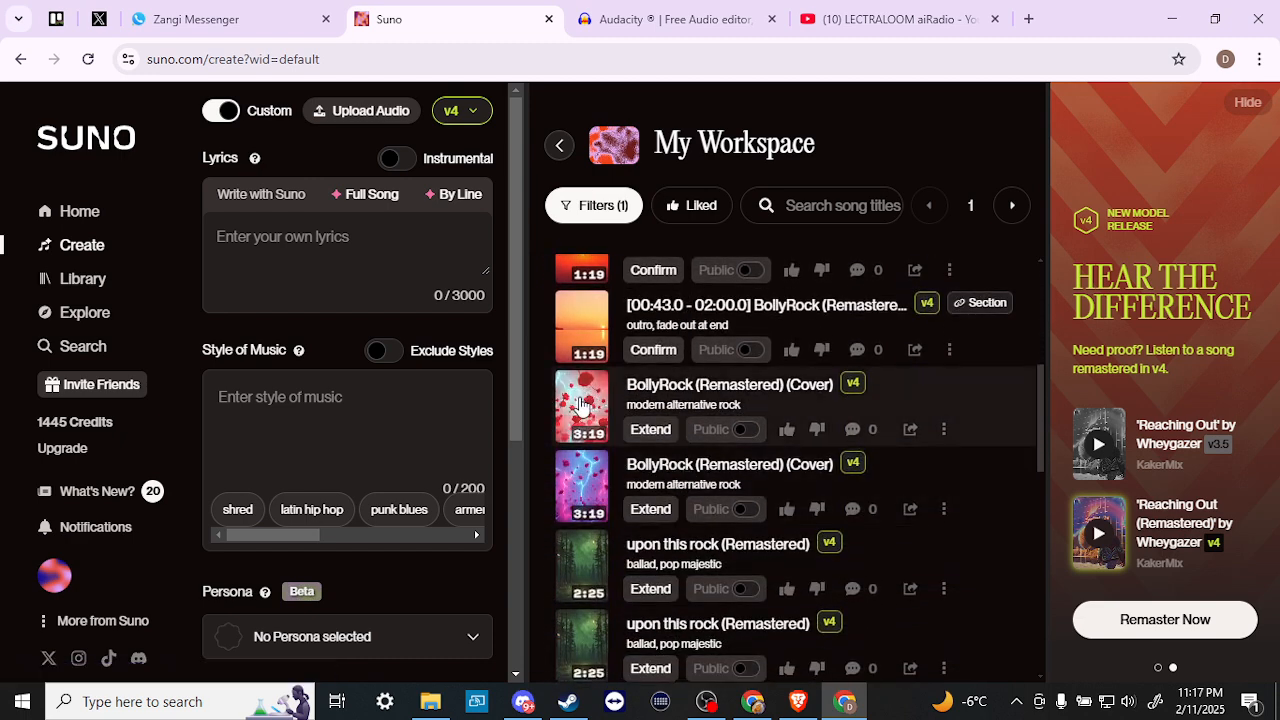
# - Start an extension of BollyRock (Remastered) (Cover) from 03:19
pyautogui.click(650, 430)
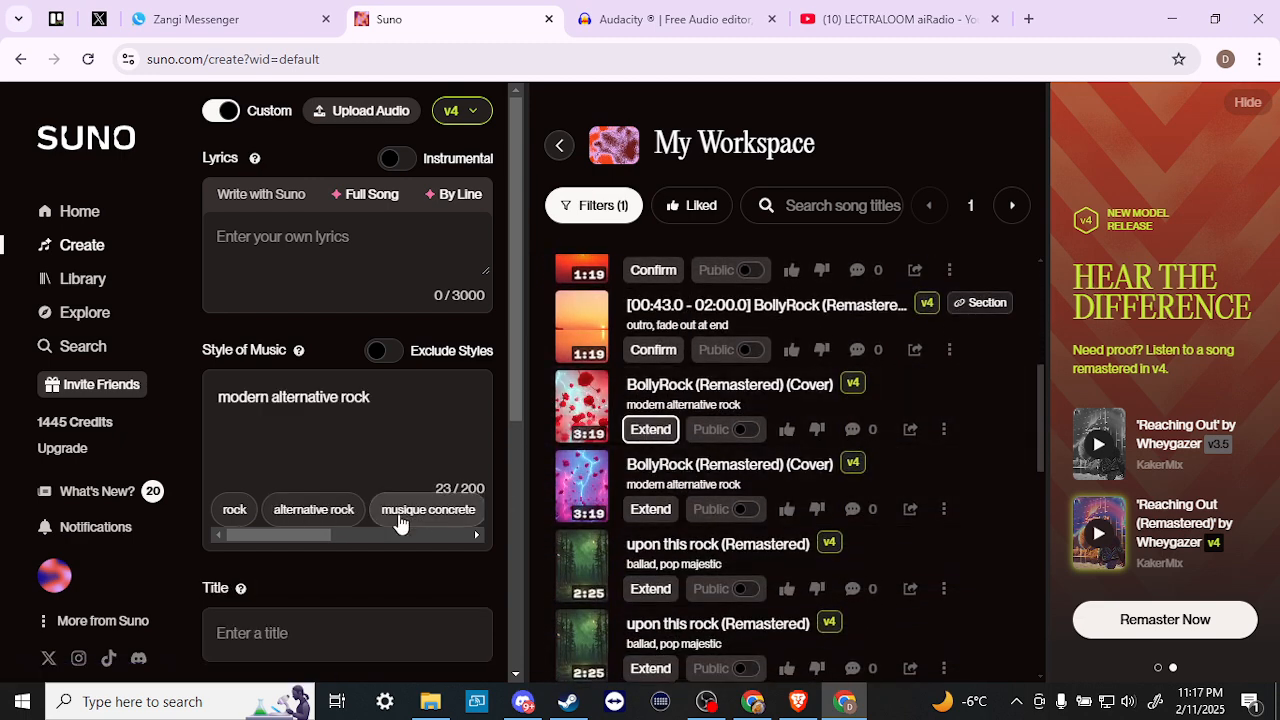
pyautogui.scroll(-4, 296, 486)
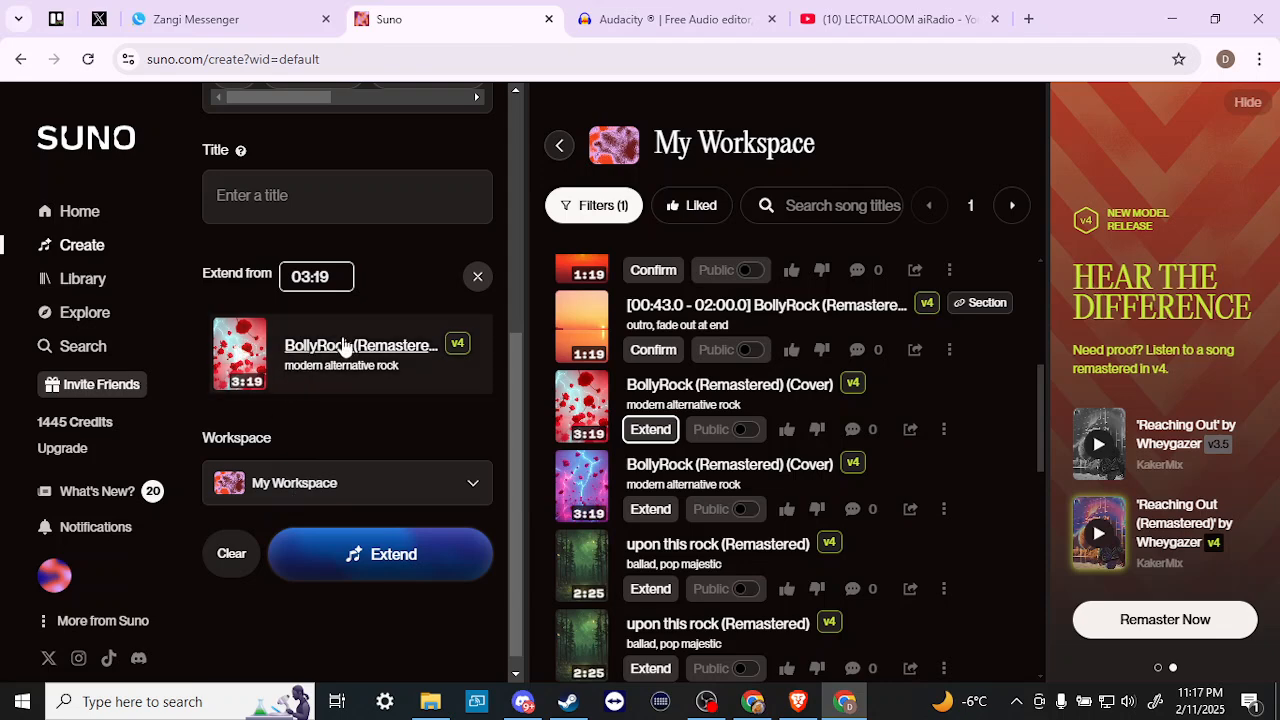
pyautogui.scroll(1, 346, 400)
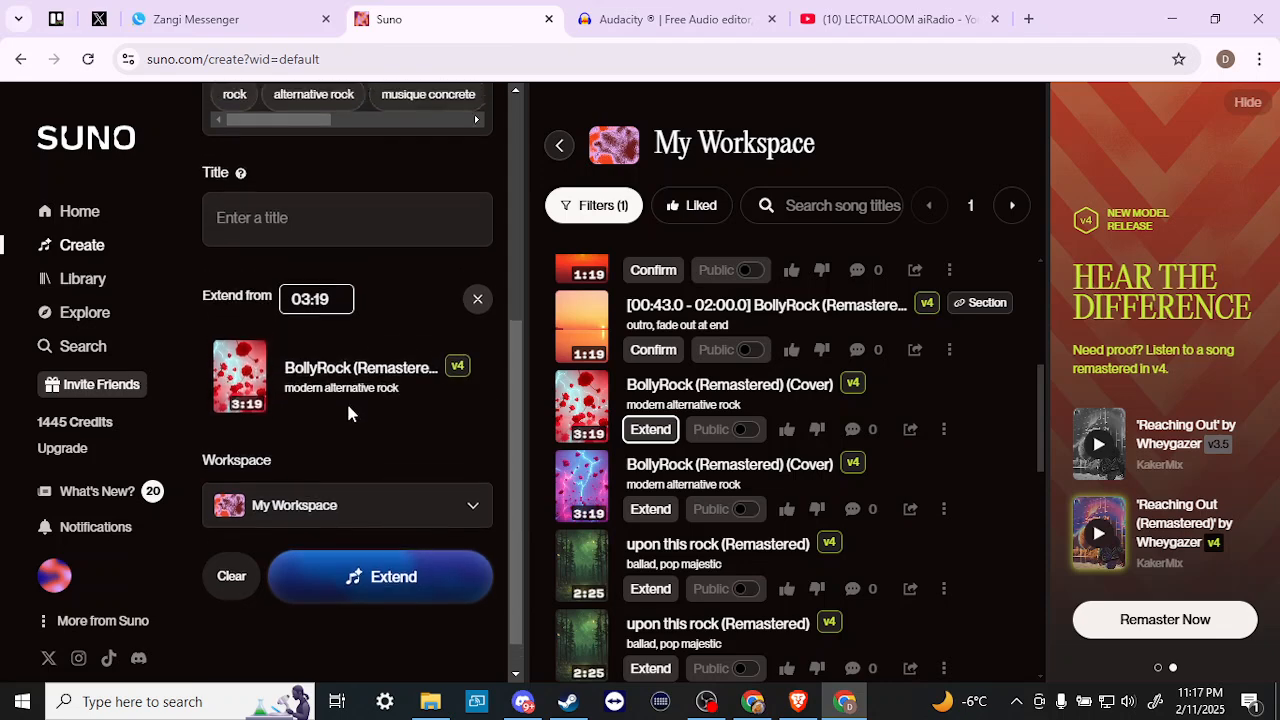
# - Title the extended song 'bollyrockpart2'
pyautogui.click(307, 340)
pyautogui.write('booly')
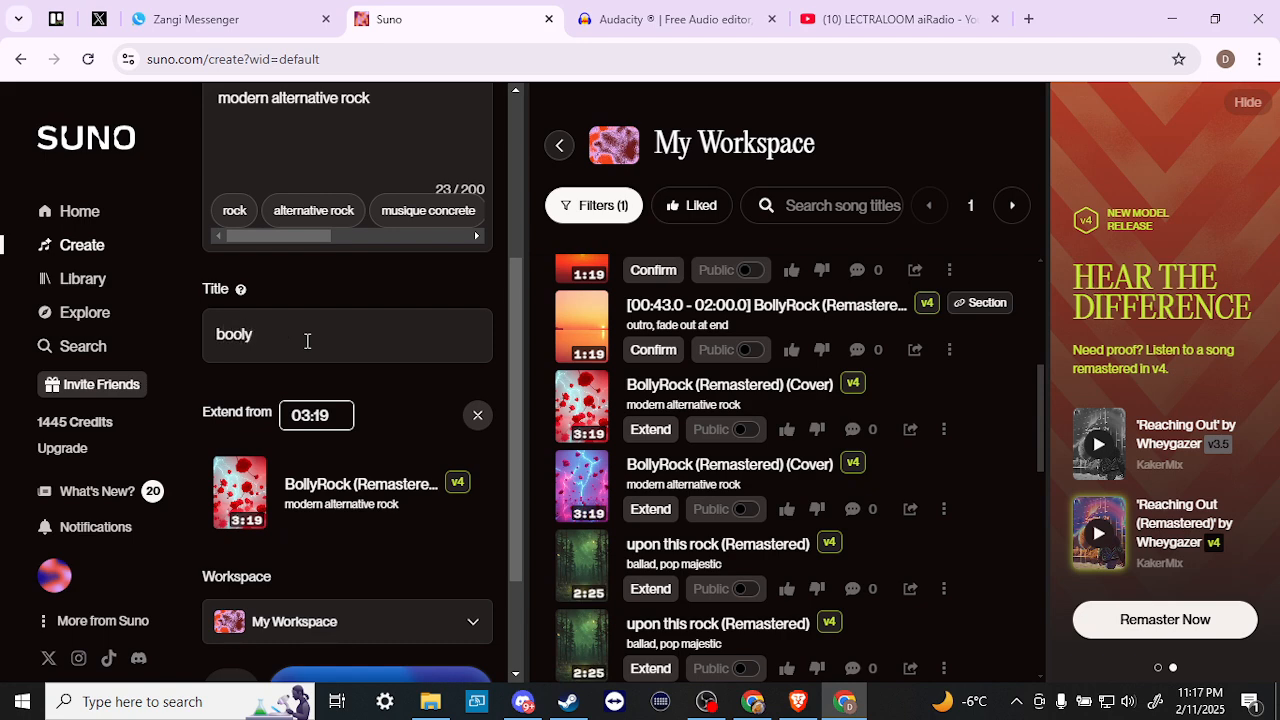
pyautogui.press('BackSpace')
pyautogui.press('BackSpace')
pyautogui.write('lyrockpat2')
pyautogui.press('BackSpace')
pyautogui.press('BackSpace')
pyautogui.write('rt2')
pyautogui.scroll(3, 348, 352)
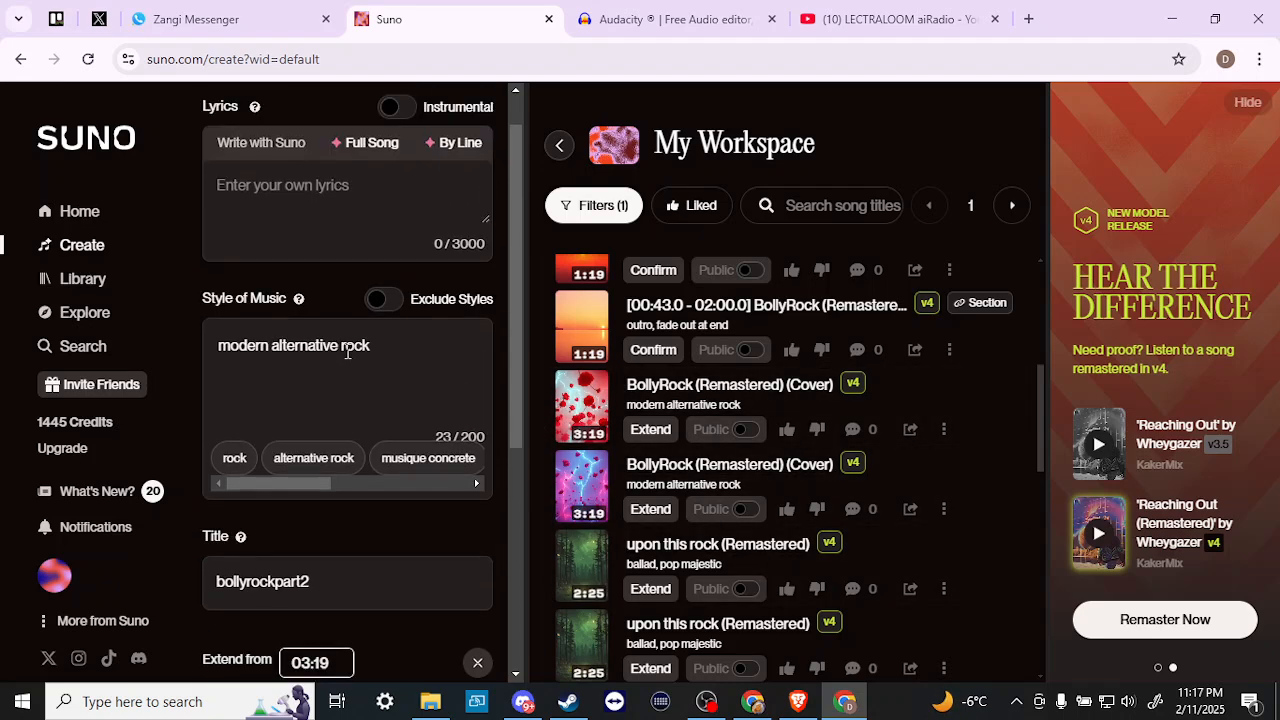
pyautogui.scroll(-1, 346, 356)
pyautogui.scroll(1, 346, 356)
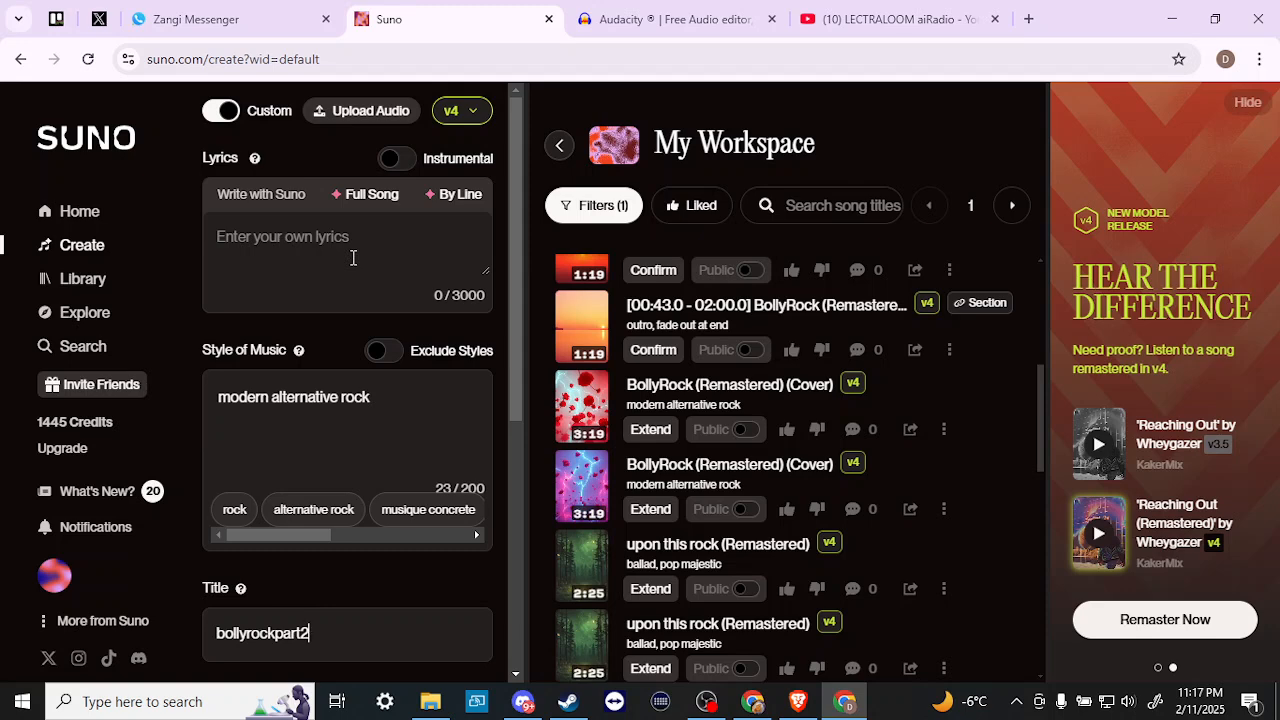
# - Turn on Instrumental for the bollyrockpart2 extension and click Extend to generate it
pyautogui.click(394, 161)
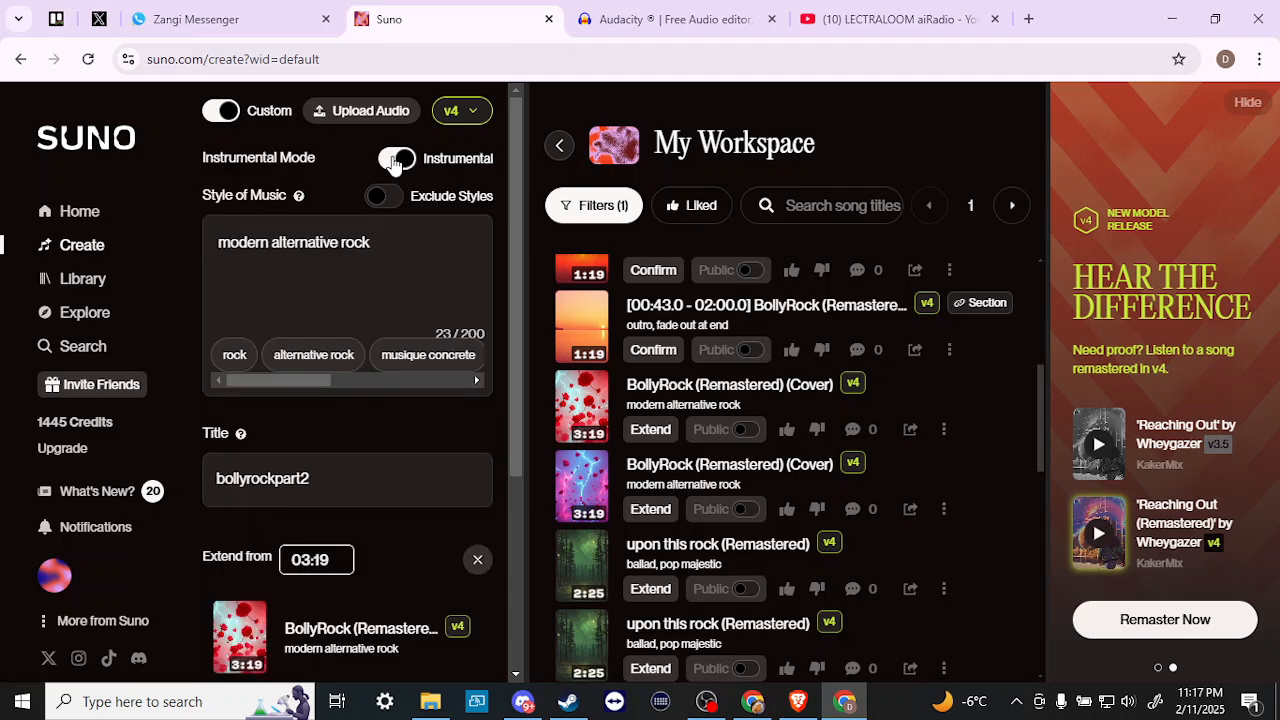
pyautogui.click(395, 161)
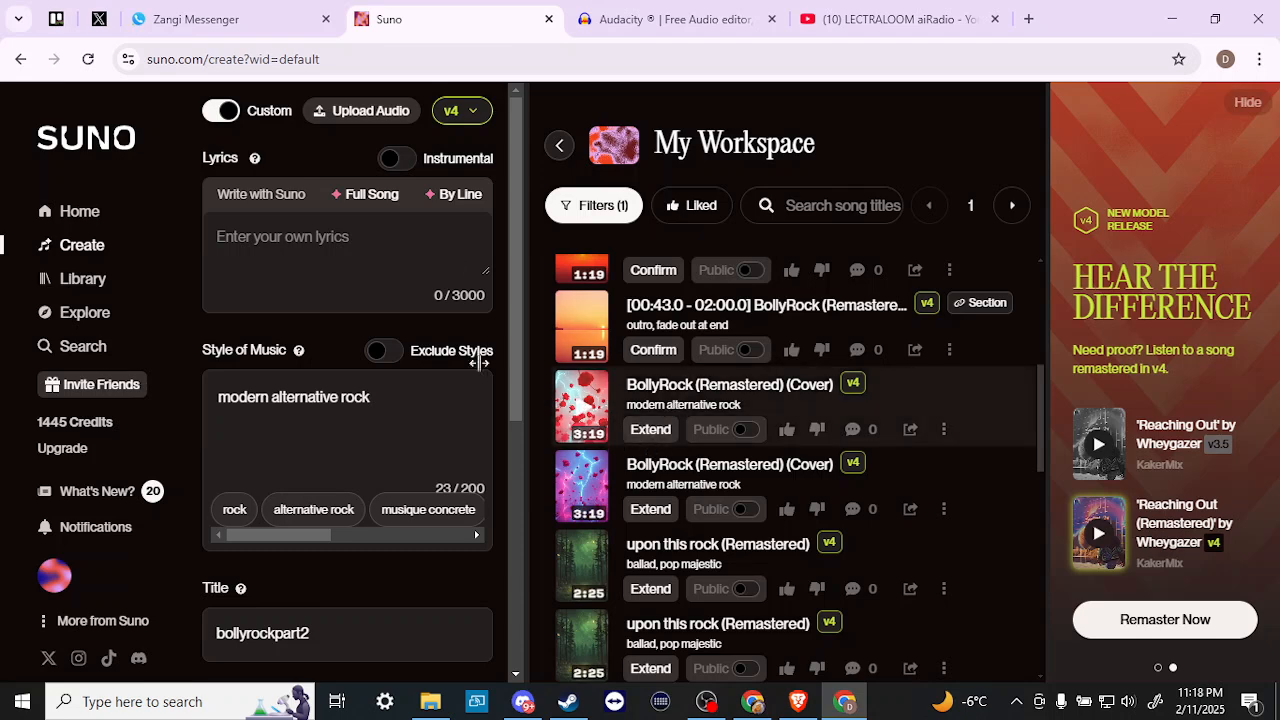
pyautogui.click(394, 159)
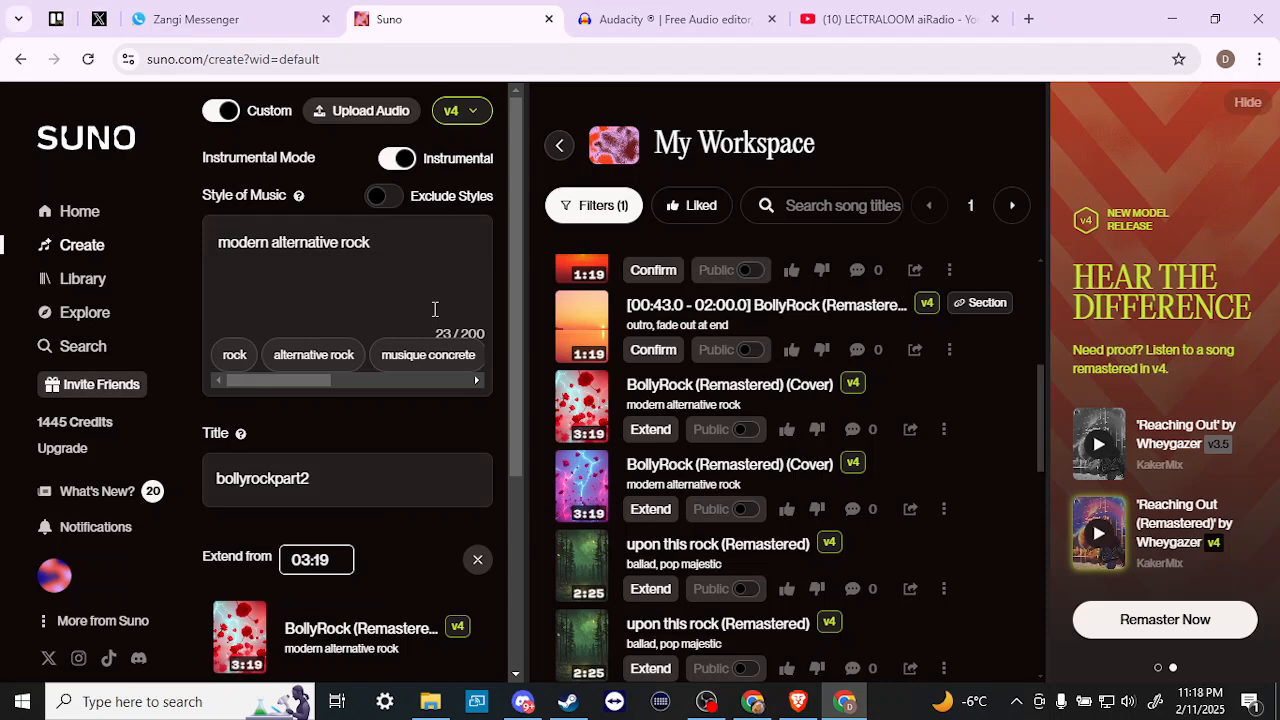
pyautogui.scroll(-3, 435, 309)
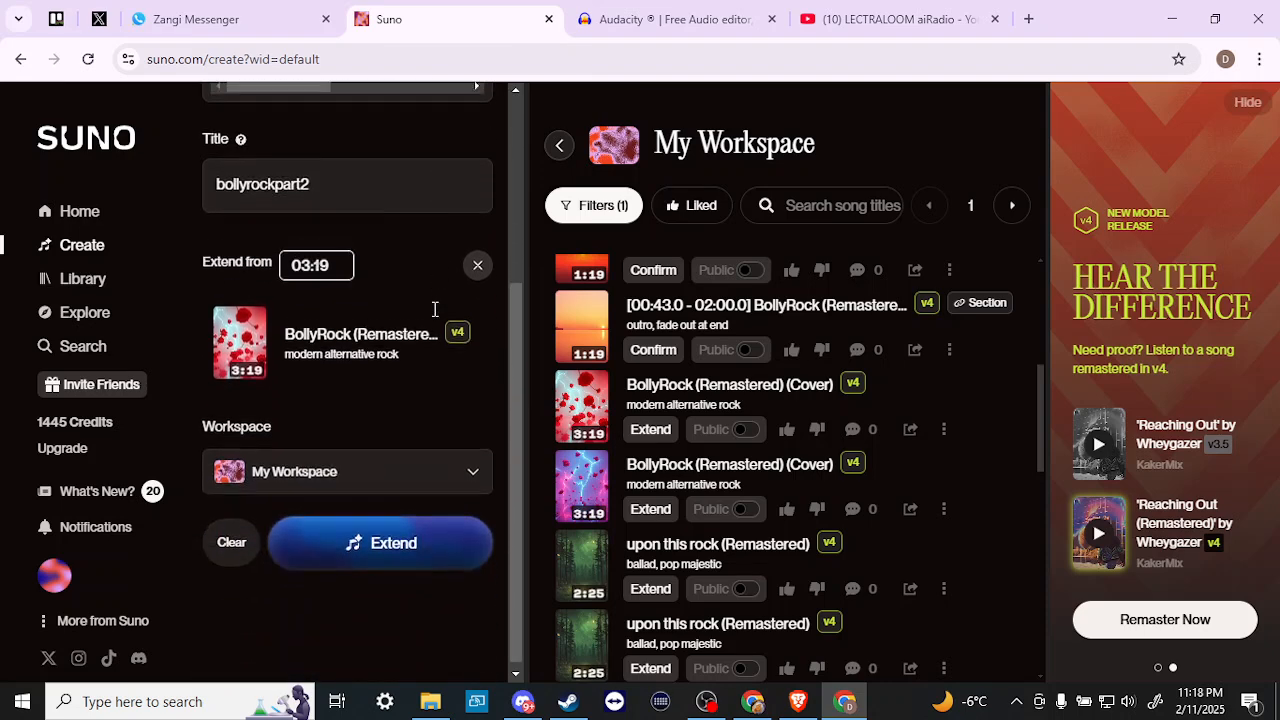
pyautogui.scroll(3, 435, 318)
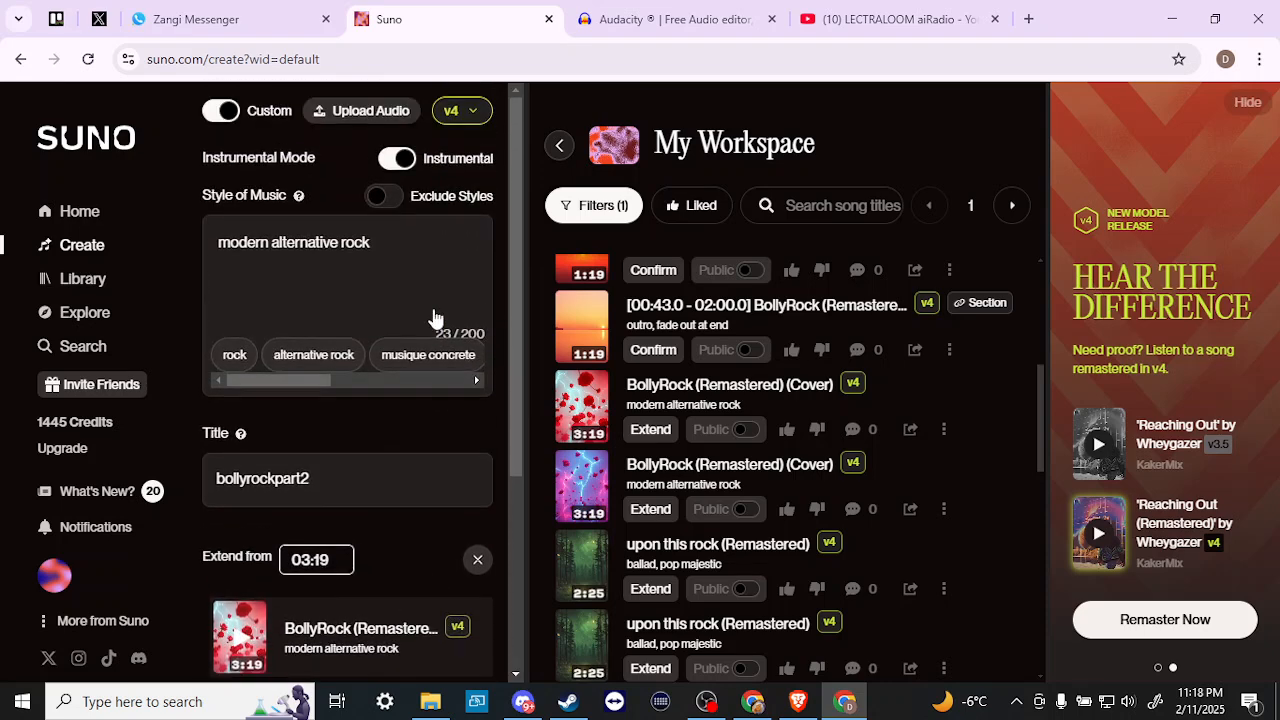
pyautogui.scroll(-4, 414, 297)
pyautogui.click(390, 536)
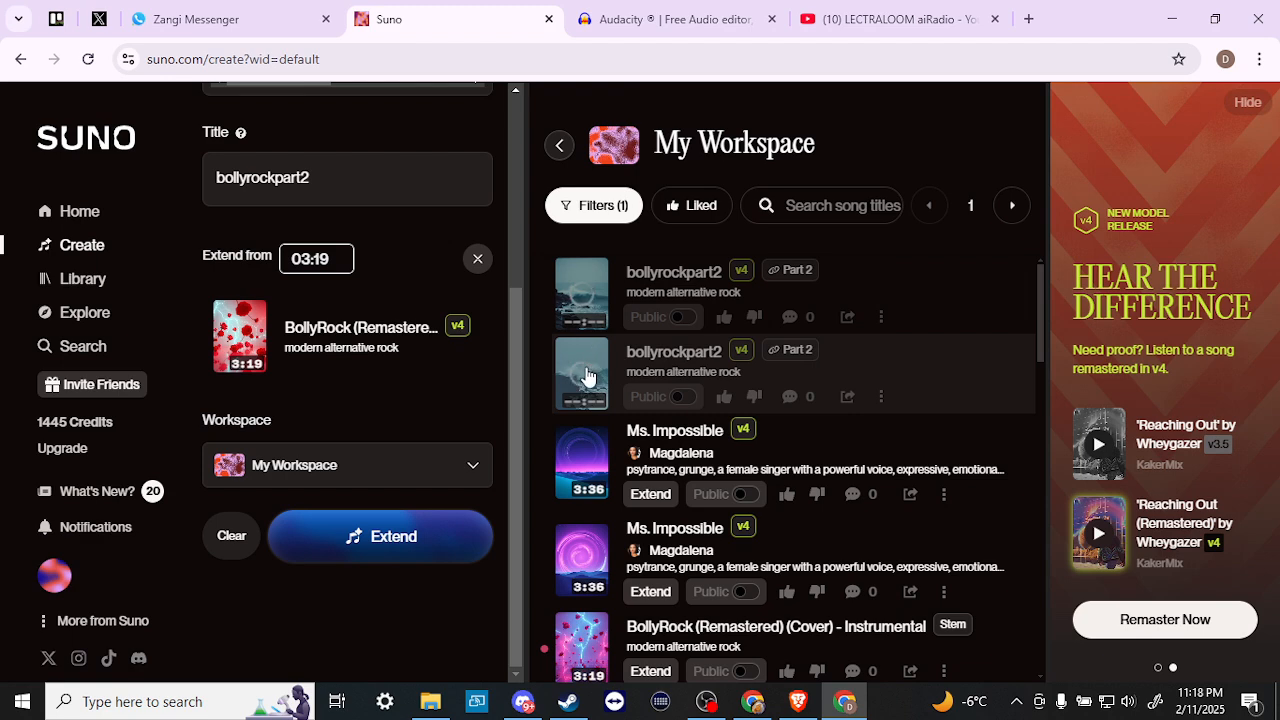
# - Scroll to BollyRock (Remastered) (Cover) and bring up its Download submenu from the three-dot menu
pyautogui.scroll(-4, 588, 376)
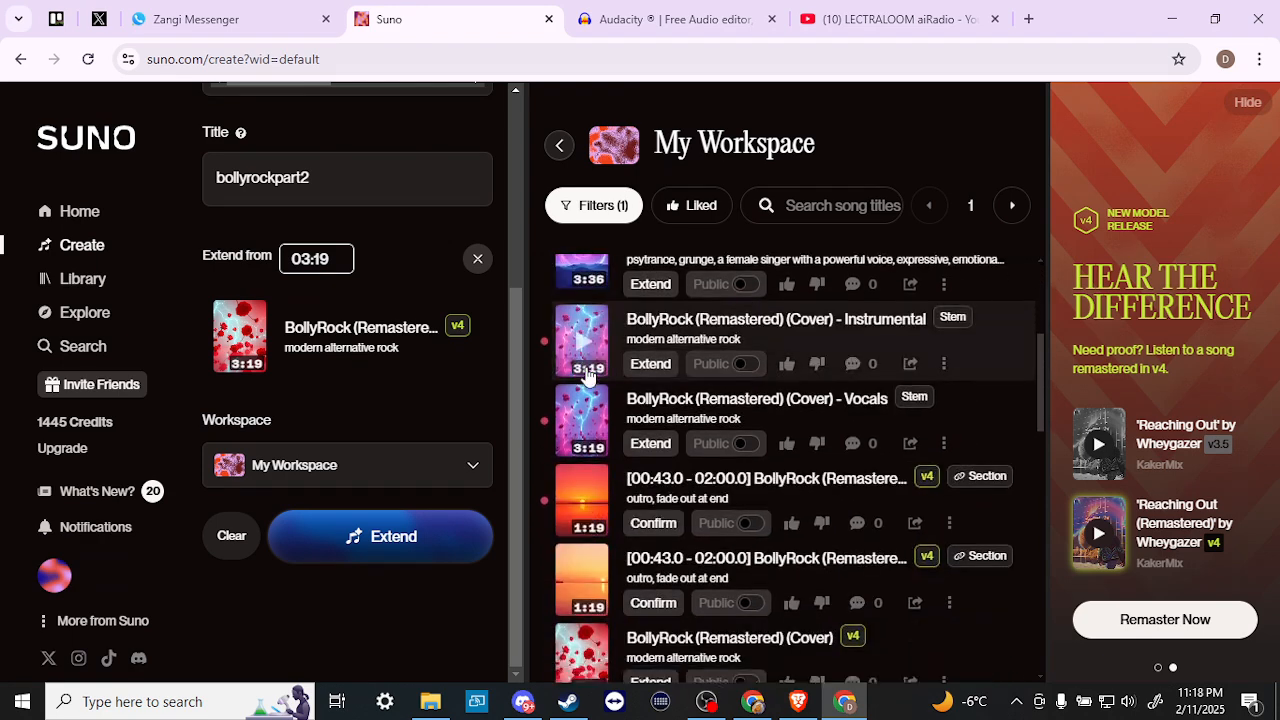
pyautogui.scroll(-2, 588, 376)
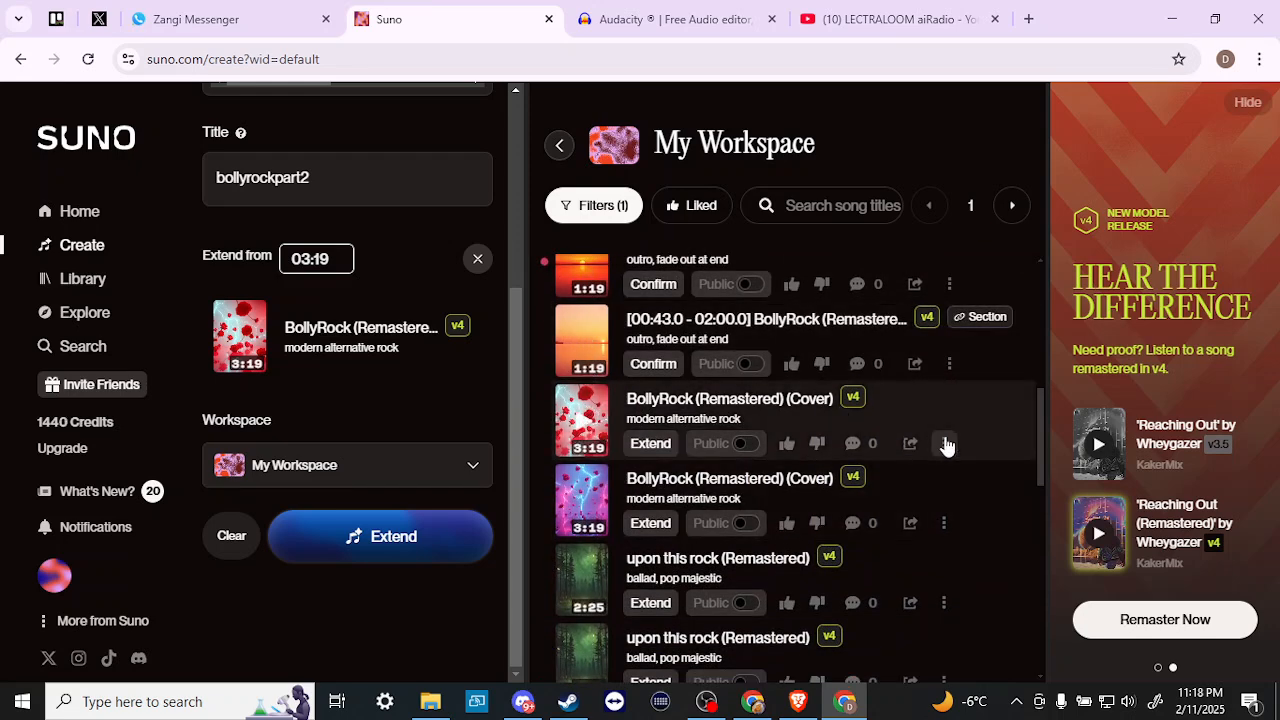
pyautogui.click(945, 444)
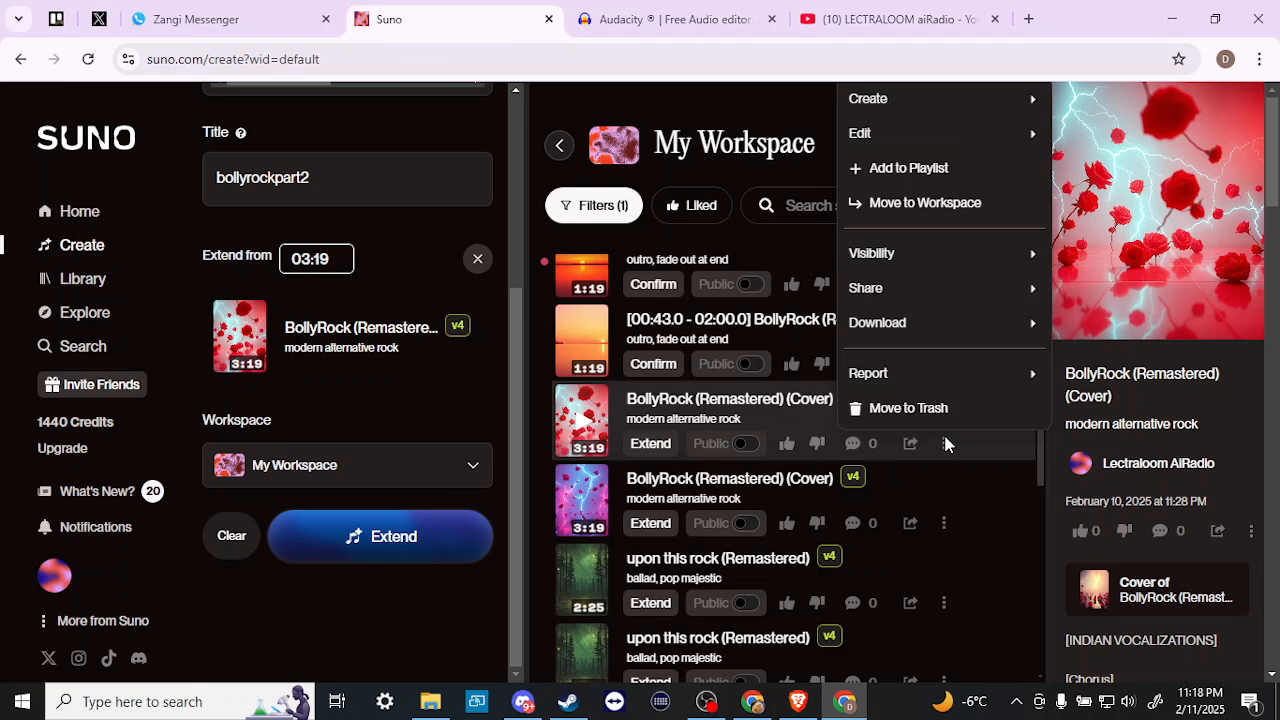
pyautogui.moveTo(920, 340)
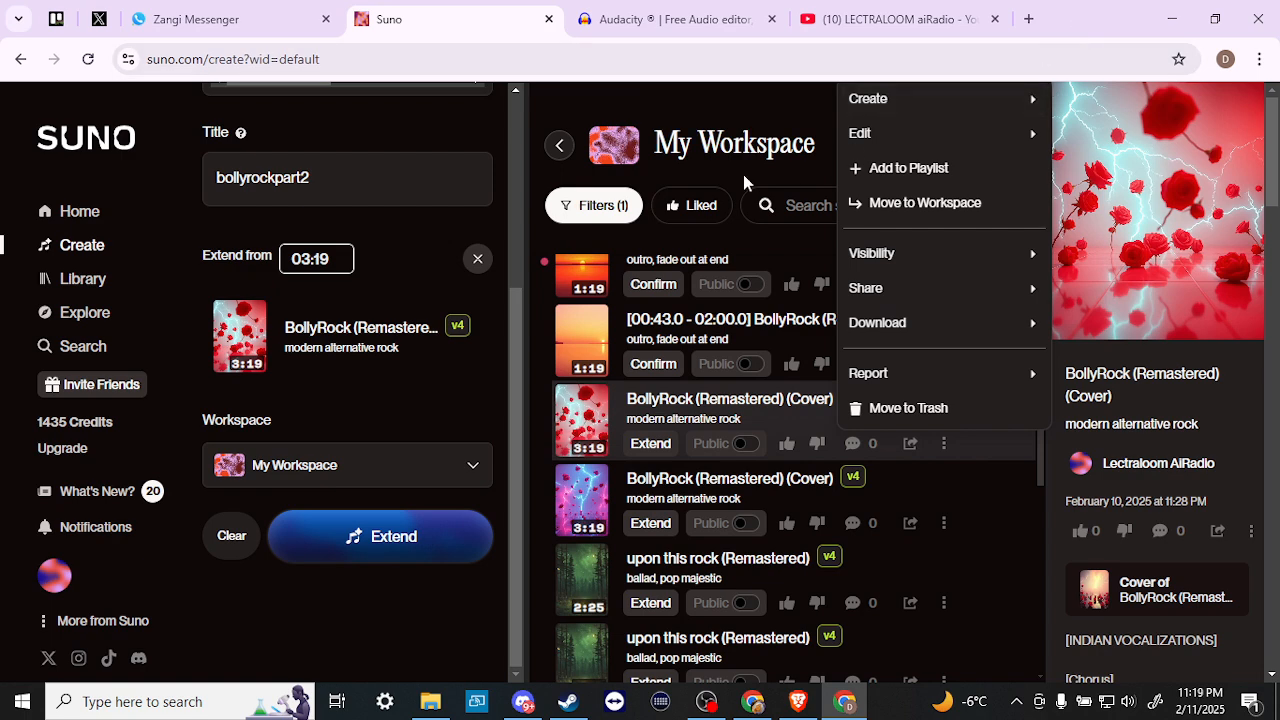
pyautogui.click(633, 25)
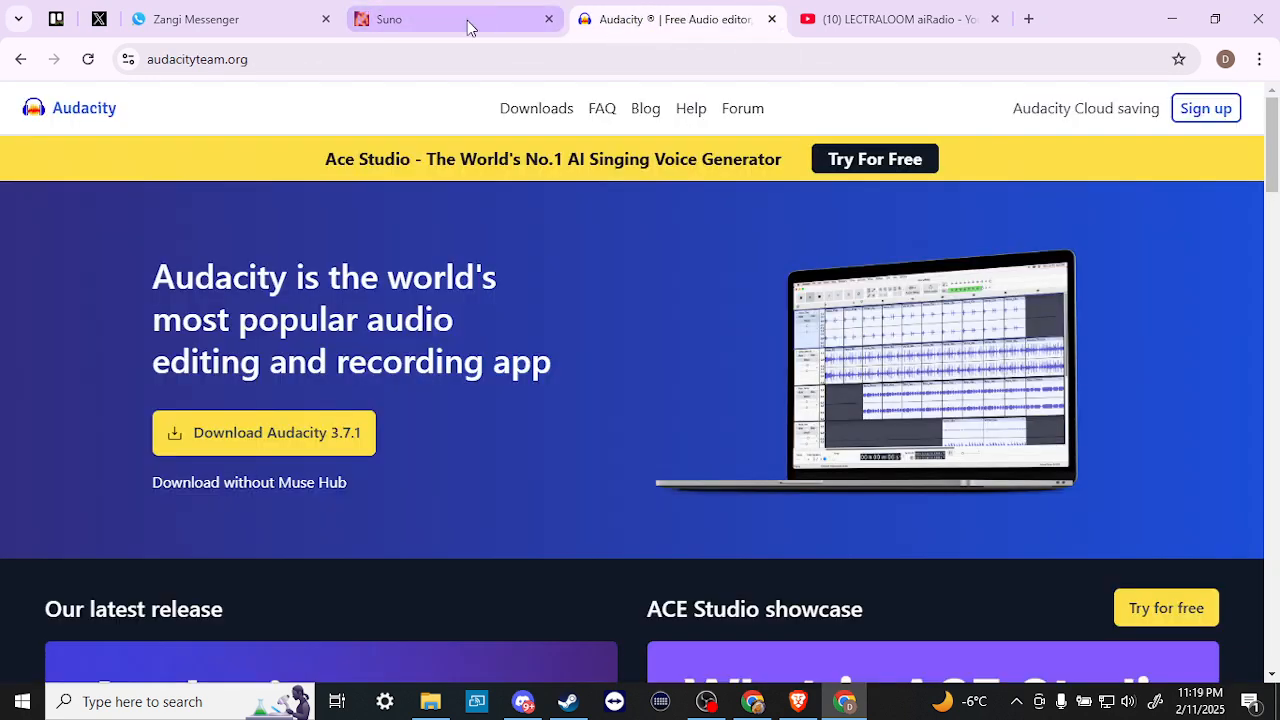
pyautogui.click(468, 25)
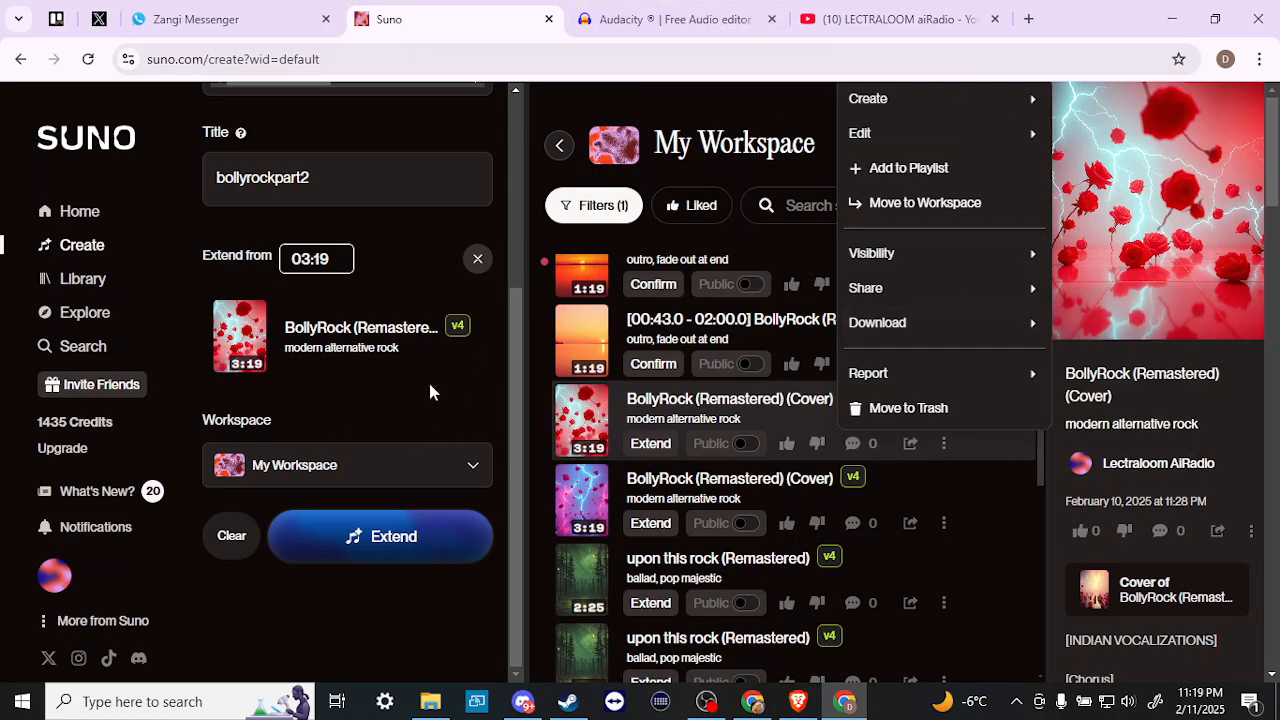
# - Briefly play the first bollyrockpart2 track and look through its options menu
pyautogui.click(516, 371)
pyautogui.scroll(3, 516, 371)
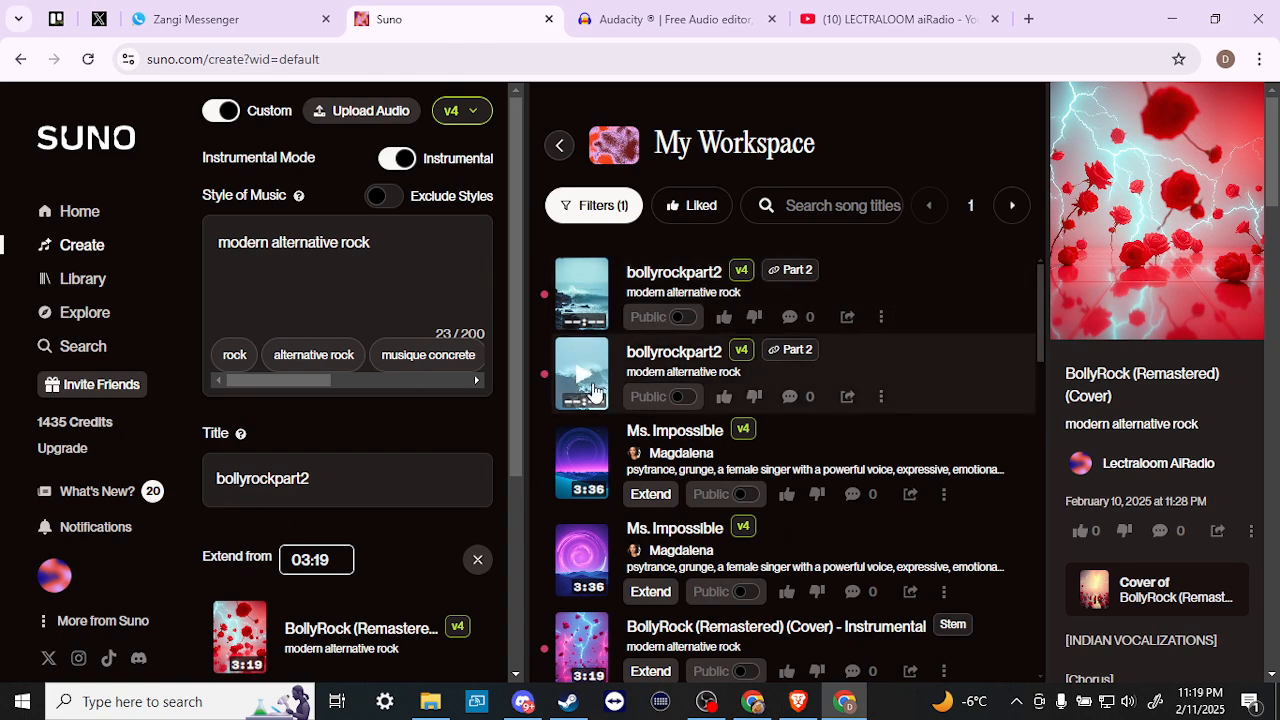
pyautogui.click(588, 301)
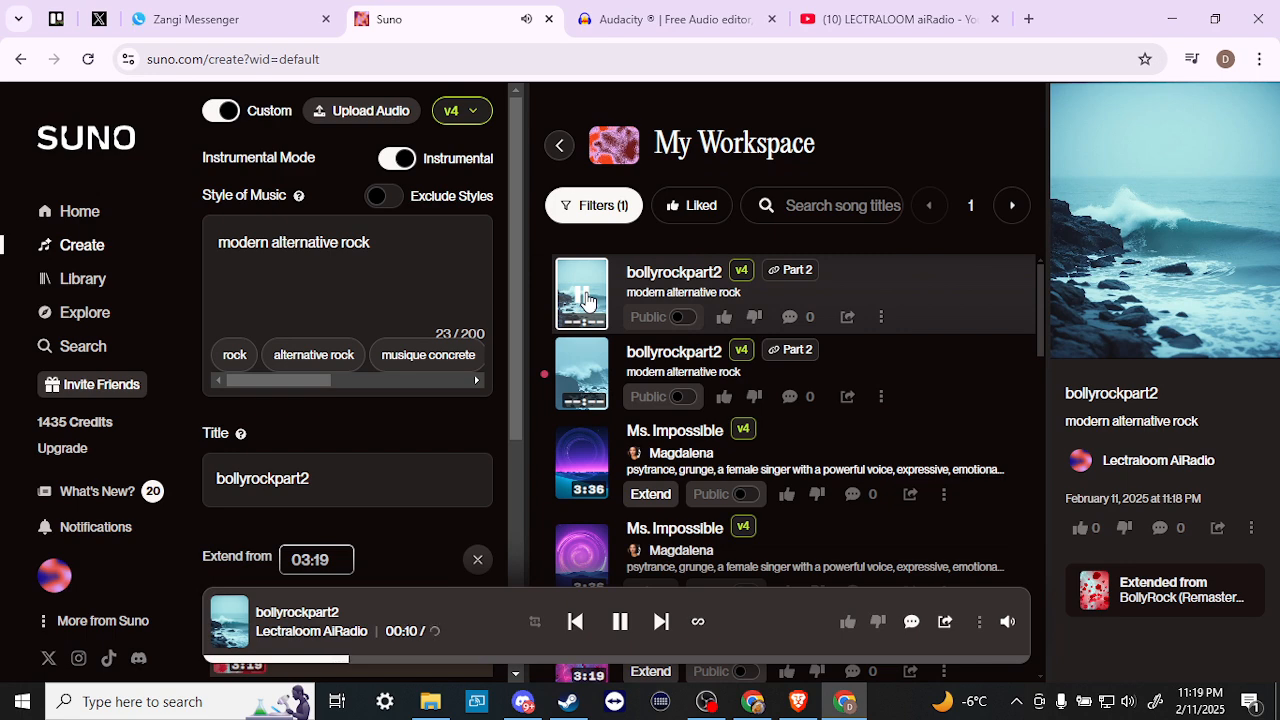
pyautogui.click(585, 298)
pyautogui.click(883, 321)
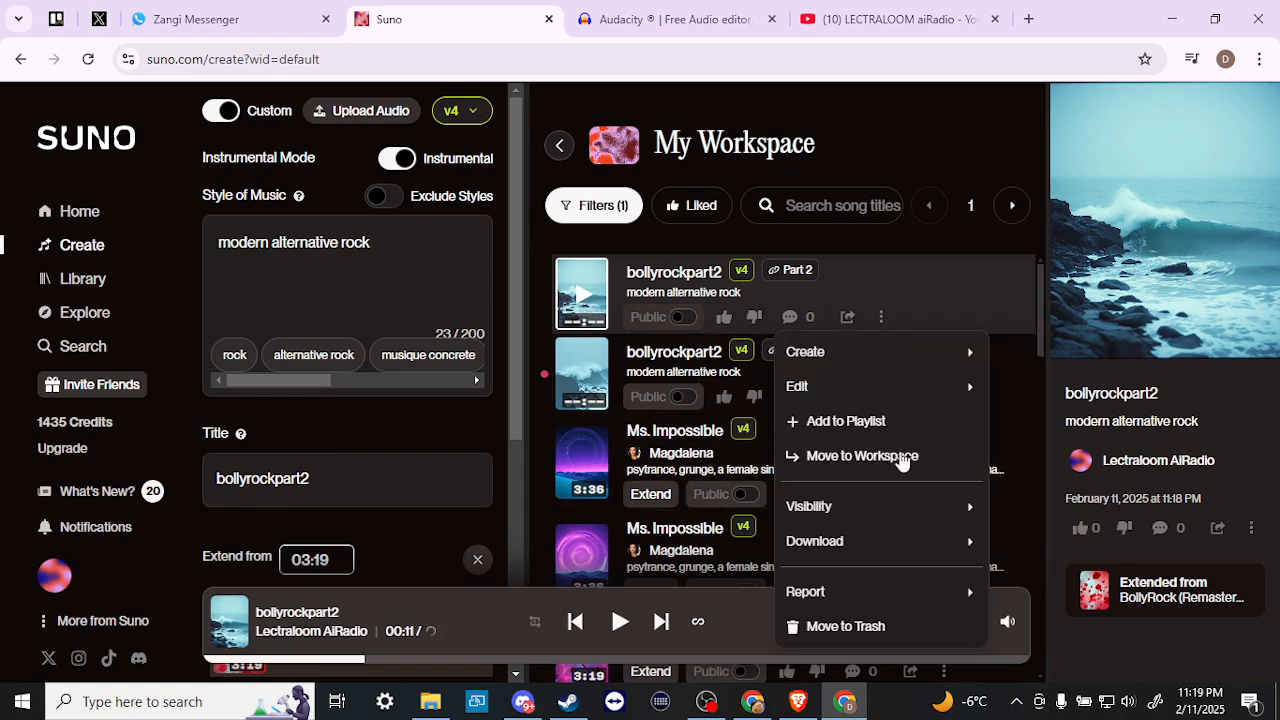
pyautogui.moveTo(884, 548)
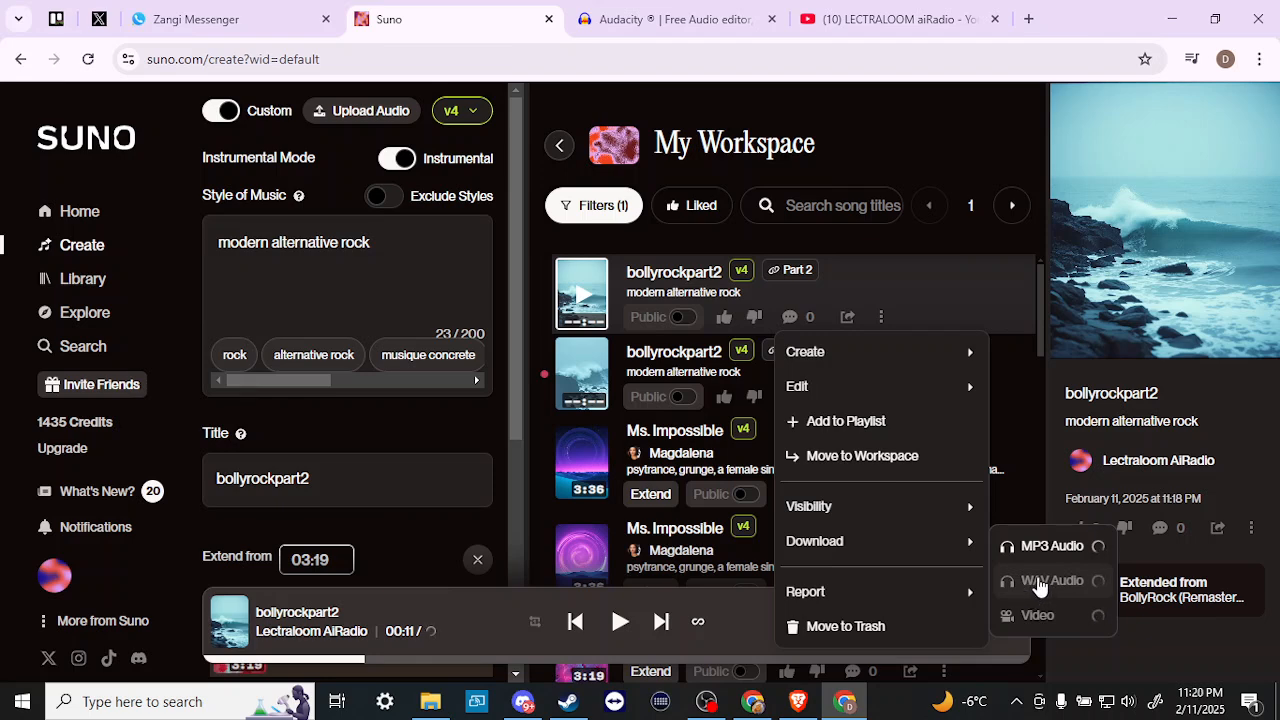
pyautogui.moveTo(923, 517)
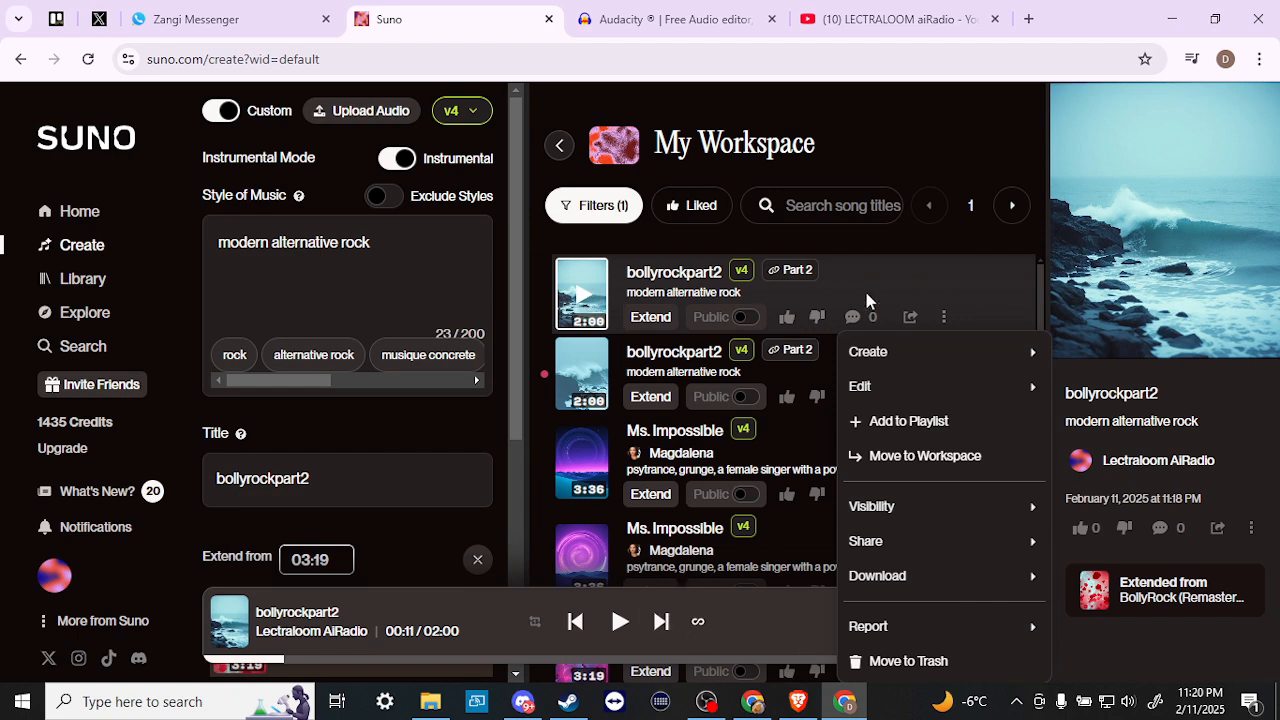
pyautogui.click(889, 274)
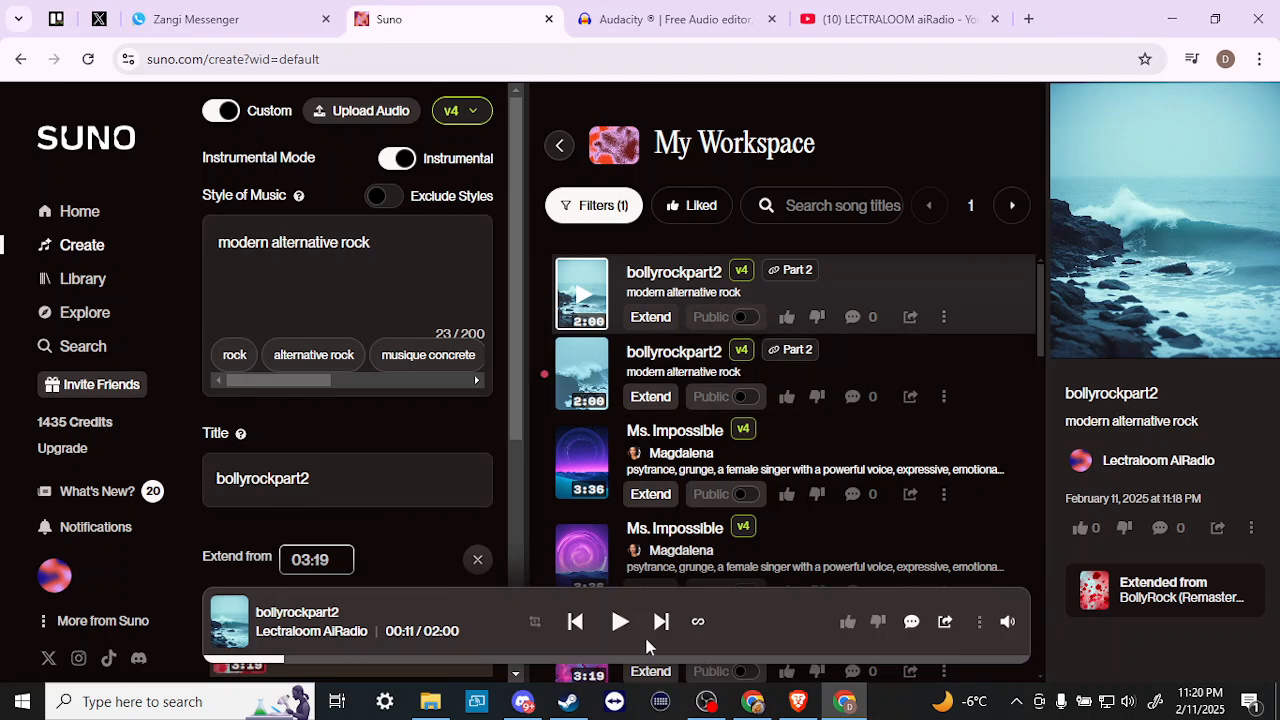
# - Play the bollyrockpart2 track from near its 2:00 ending, then pause
pyautogui.click(618, 625)
pyautogui.click(962, 661)
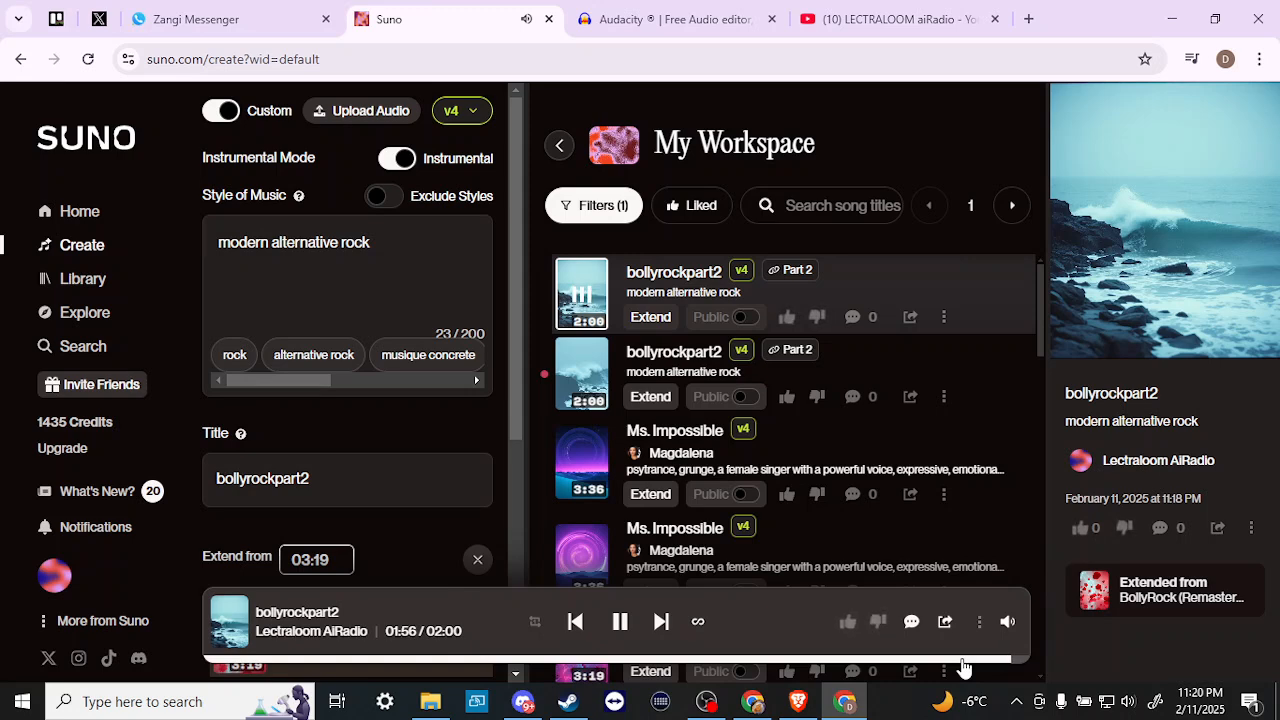
pyautogui.click(619, 622)
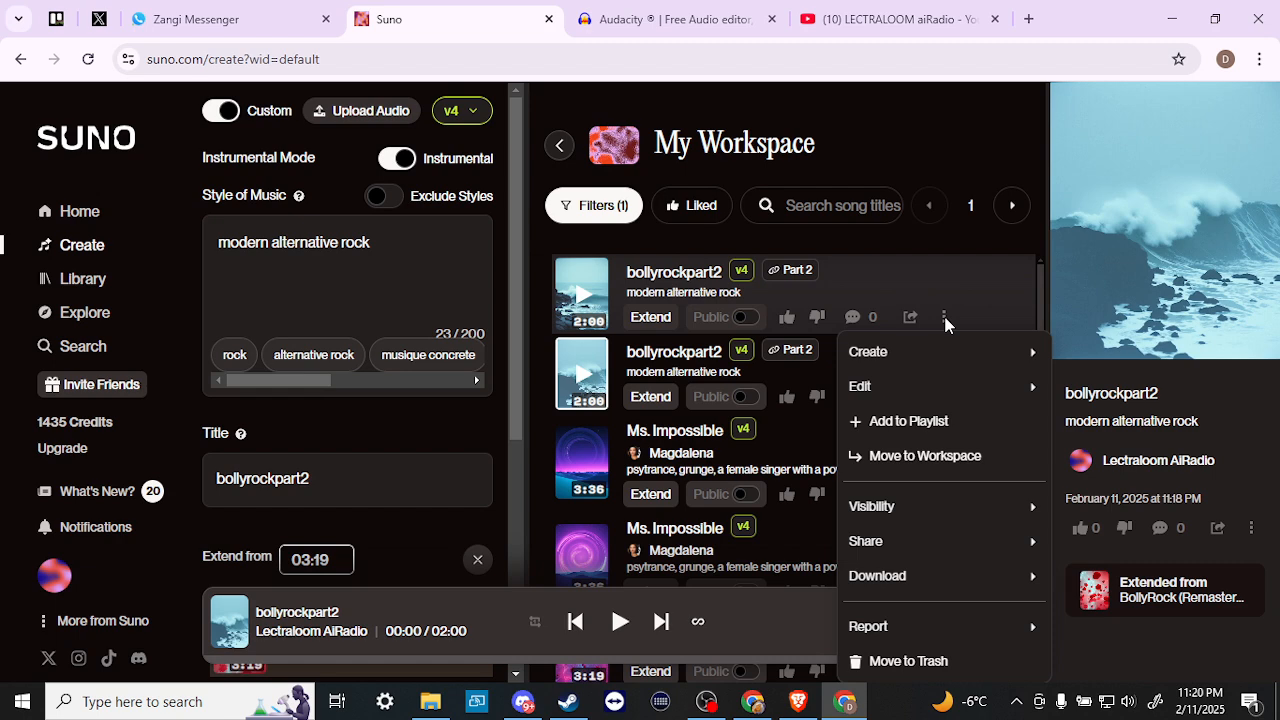
pyautogui.moveTo(915, 397)
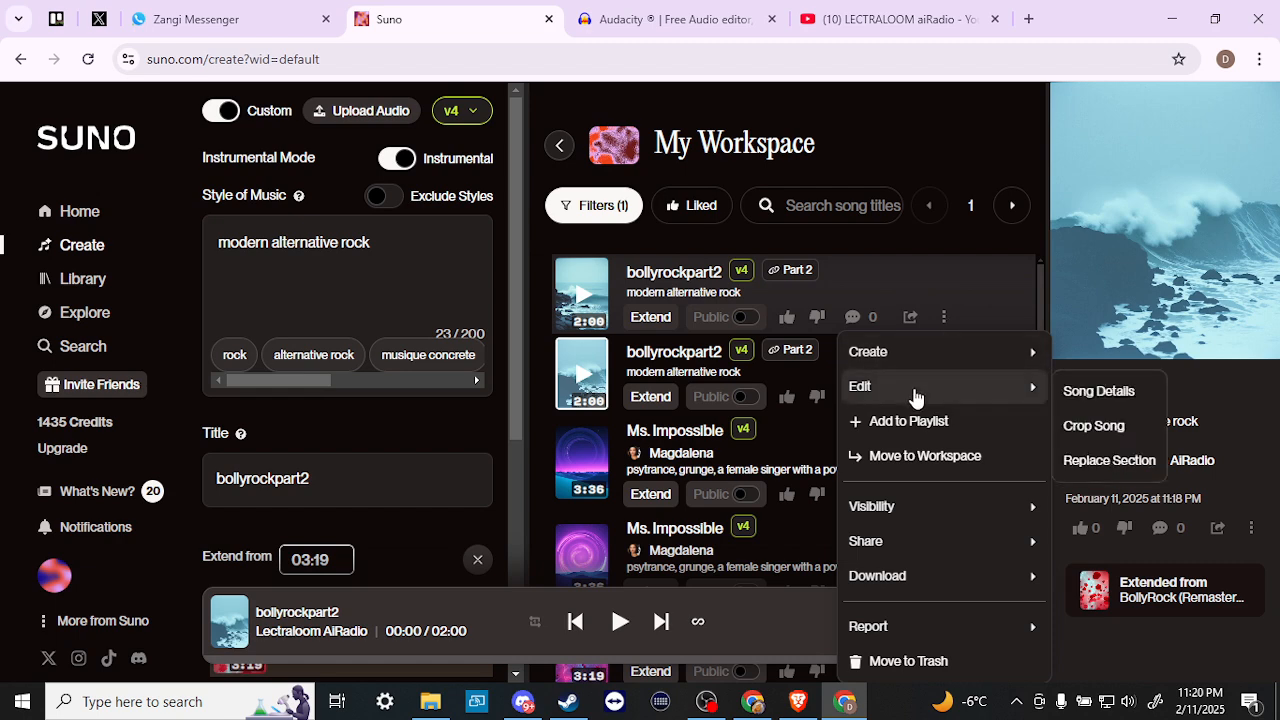
pyautogui.click(1097, 427)
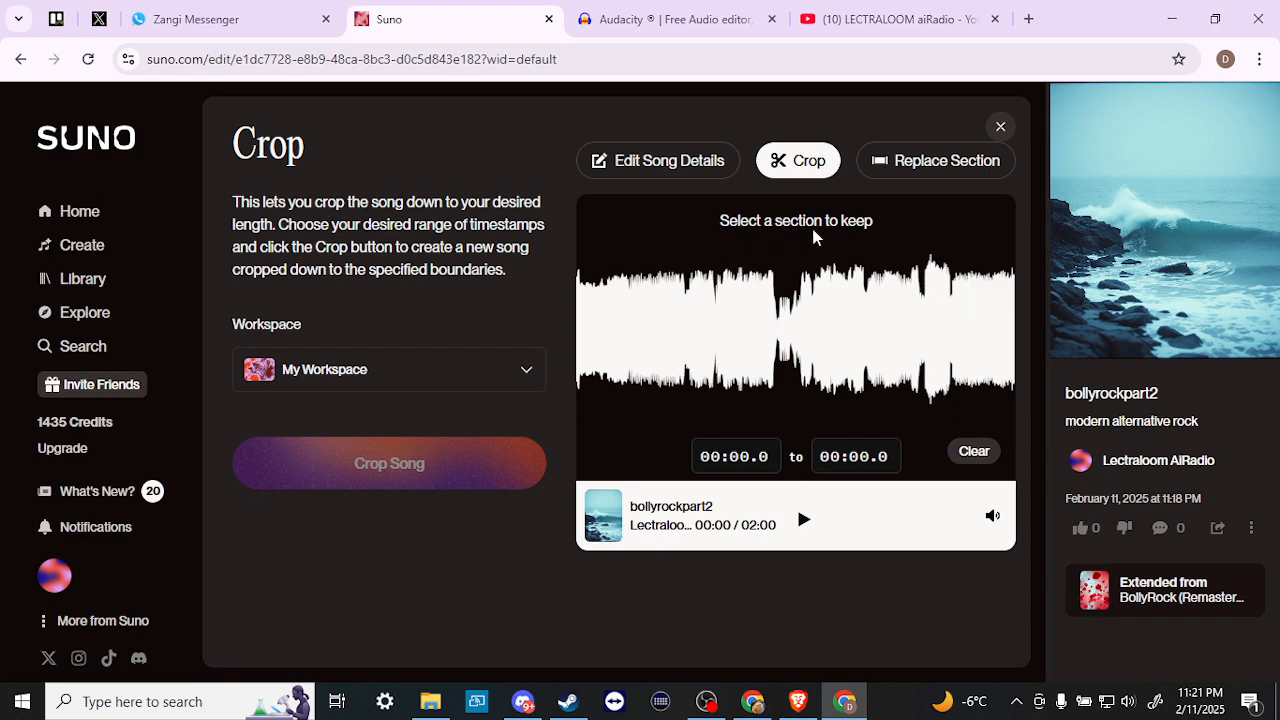
# - Select 00:00 to about 01:51 on the bollyrockpart2 waveform and create the cropped copy
pyautogui.click(711, 305)
pyautogui.moveTo(711, 305); pyautogui.dragTo(537, 303)
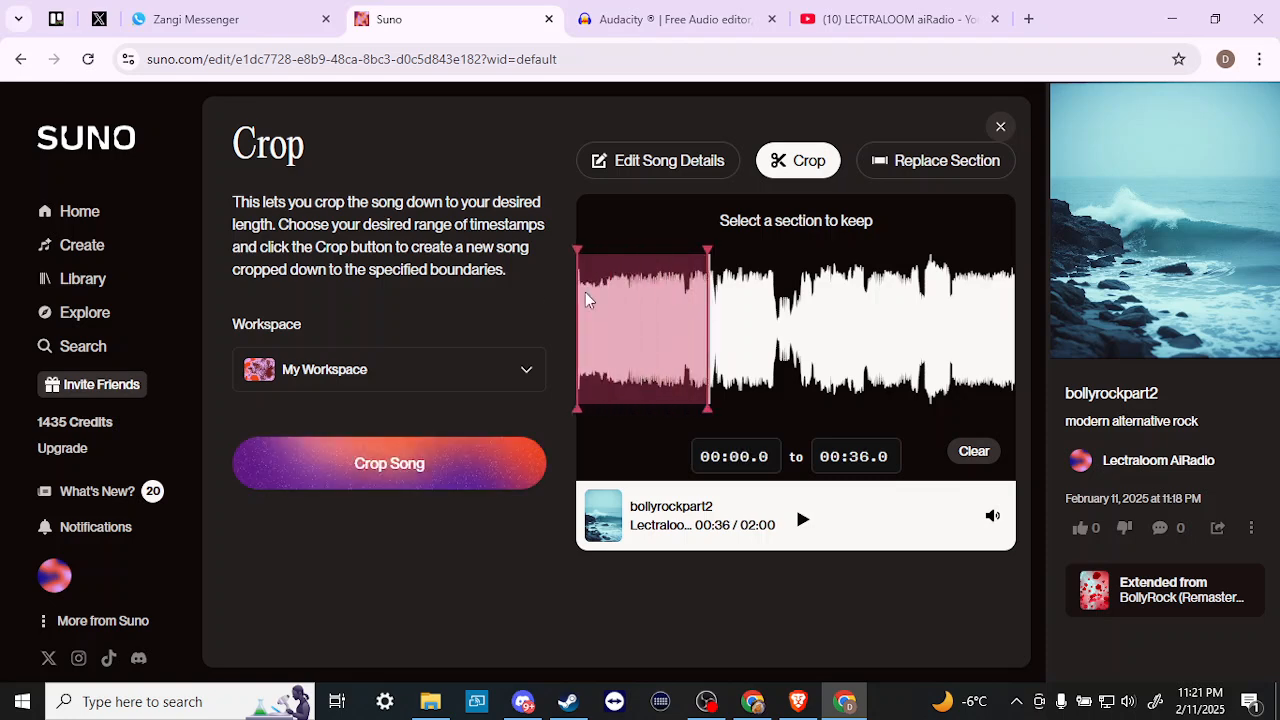
pyautogui.moveTo(705, 298); pyautogui.dragTo(953, 300)
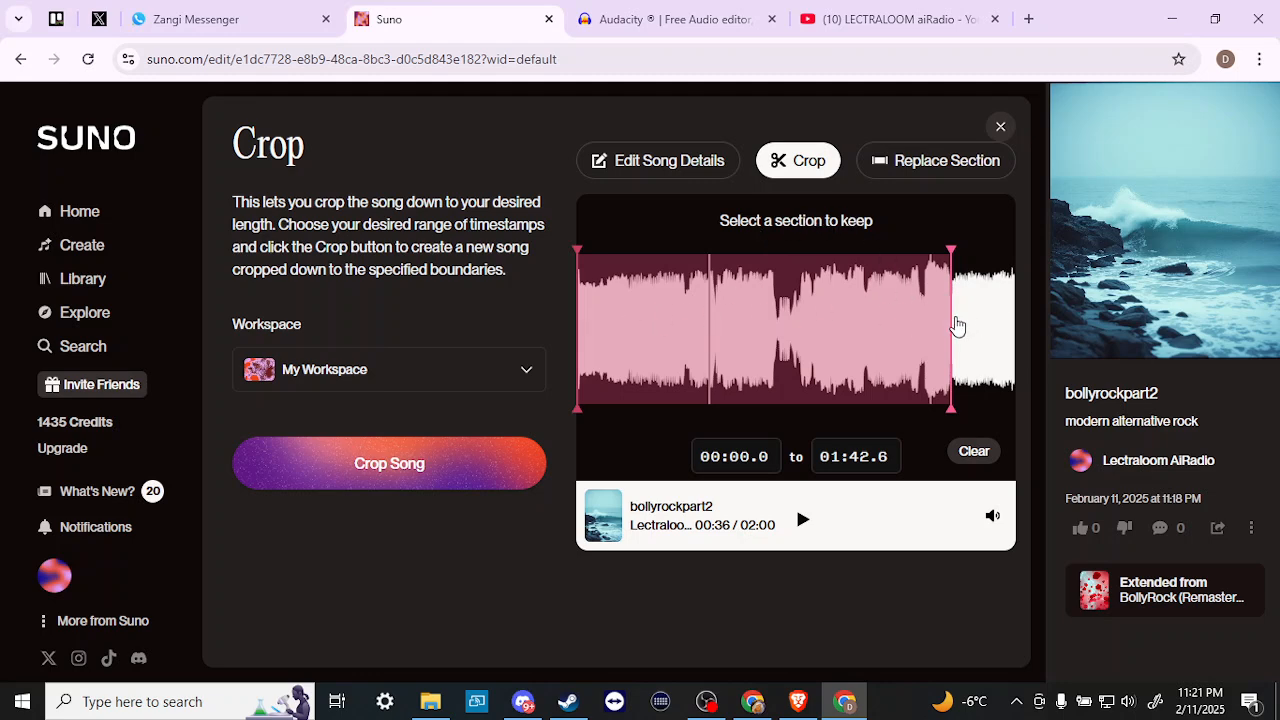
pyautogui.moveTo(956, 325); pyautogui.dragTo(988, 331)
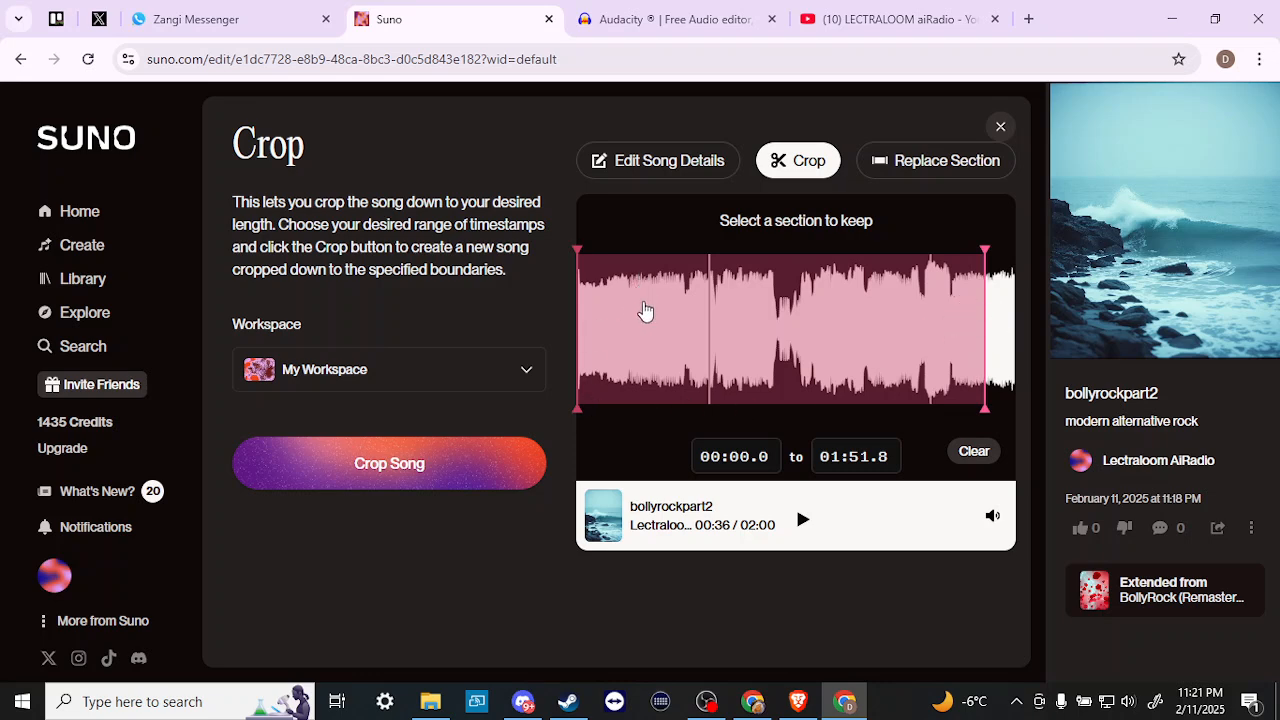
pyautogui.click(400, 465)
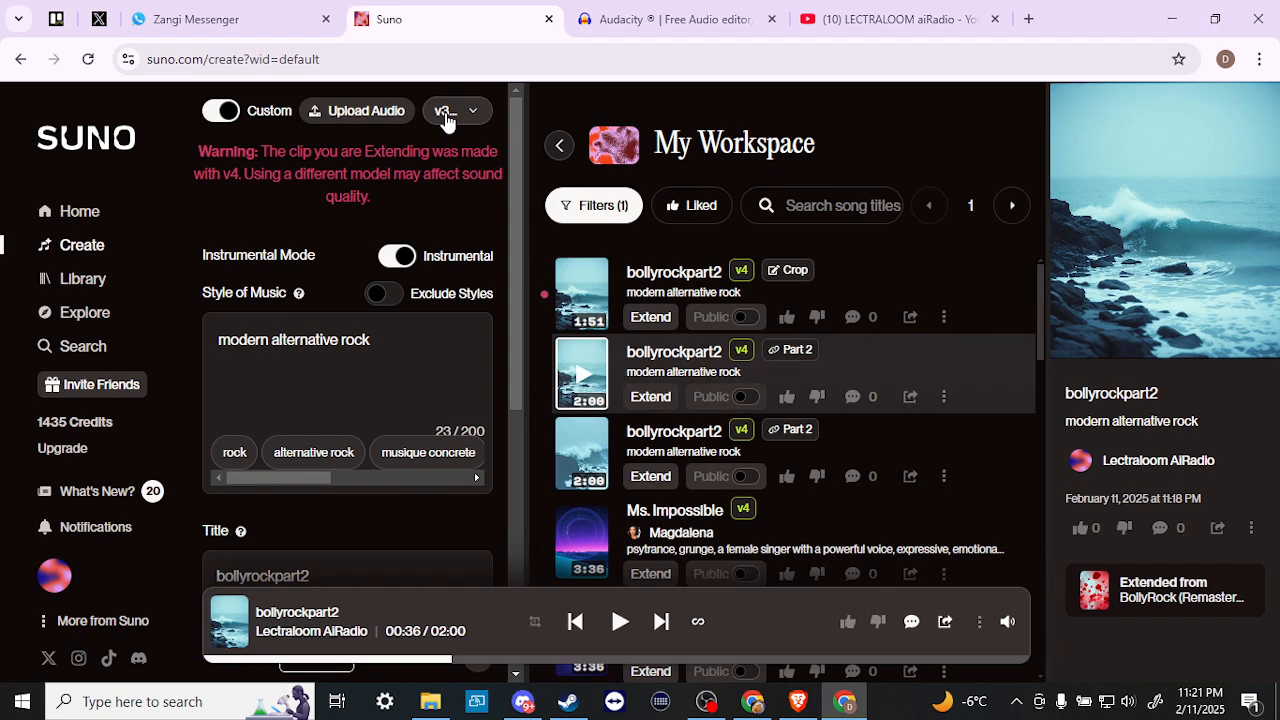
# - Switch the model to v4, then play the cropped 1:51 song near its end and pause
pyautogui.click(446, 118)
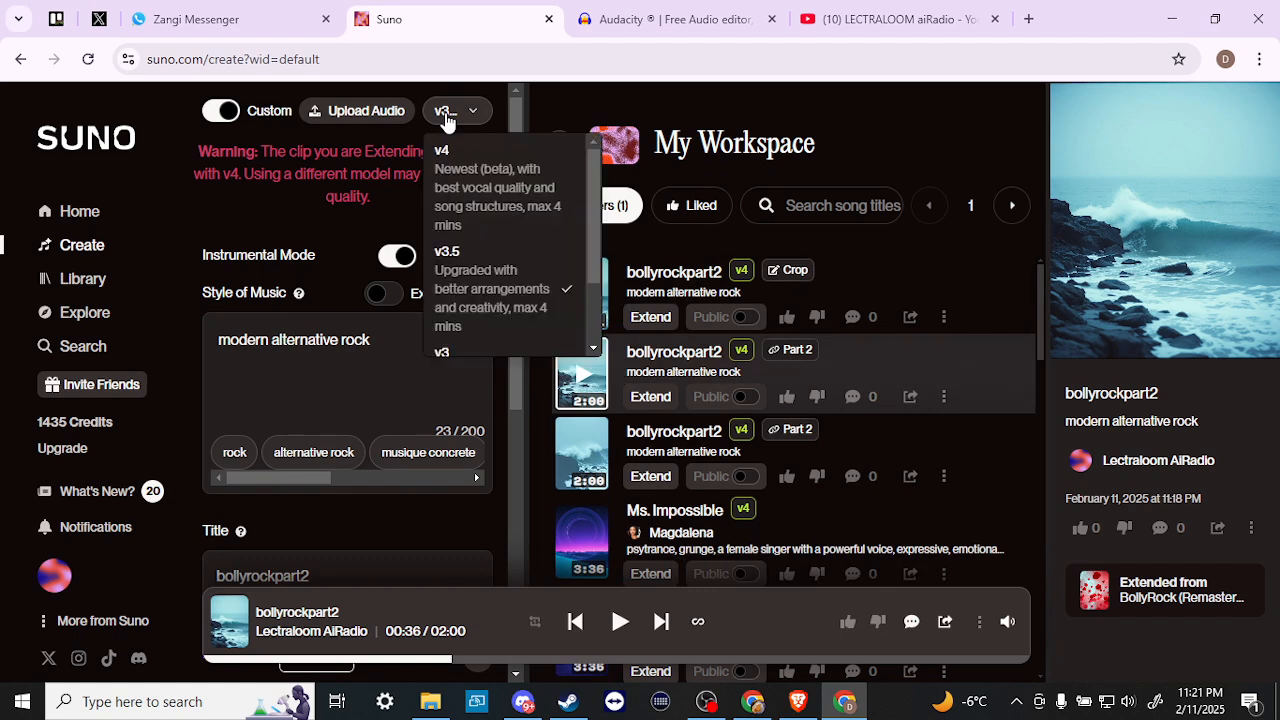
pyautogui.click(471, 165)
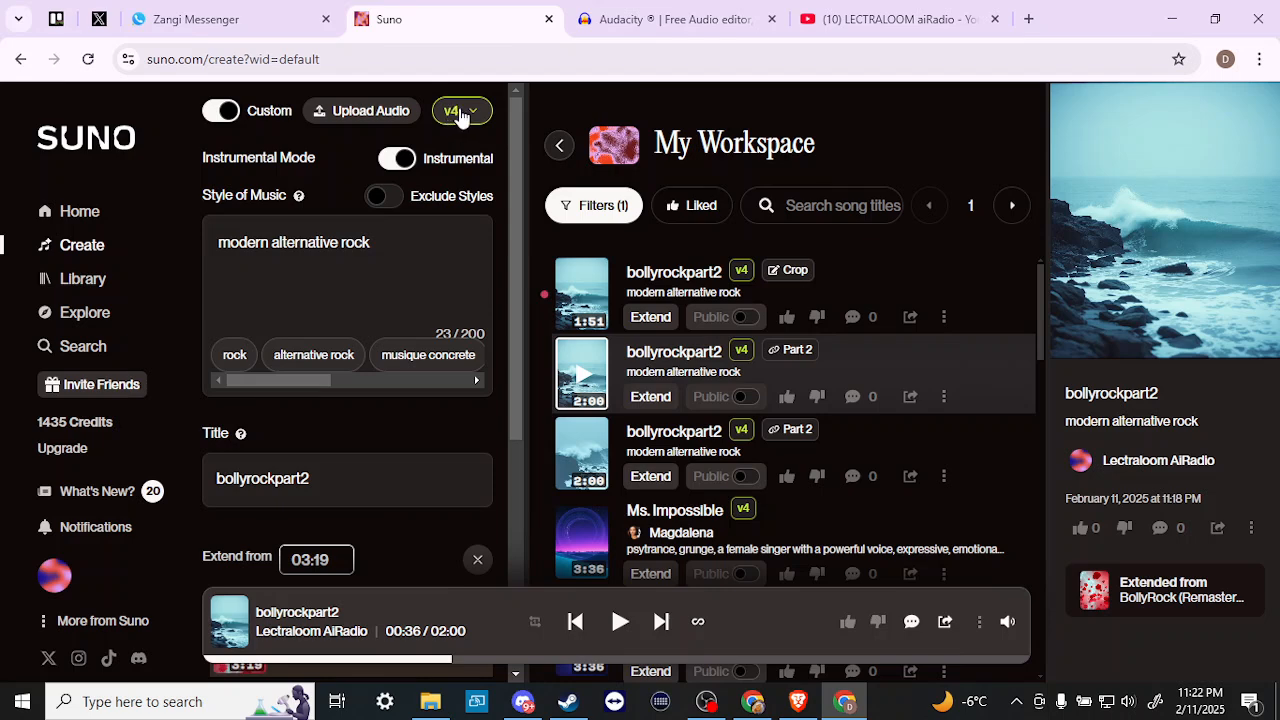
pyautogui.click(582, 300)
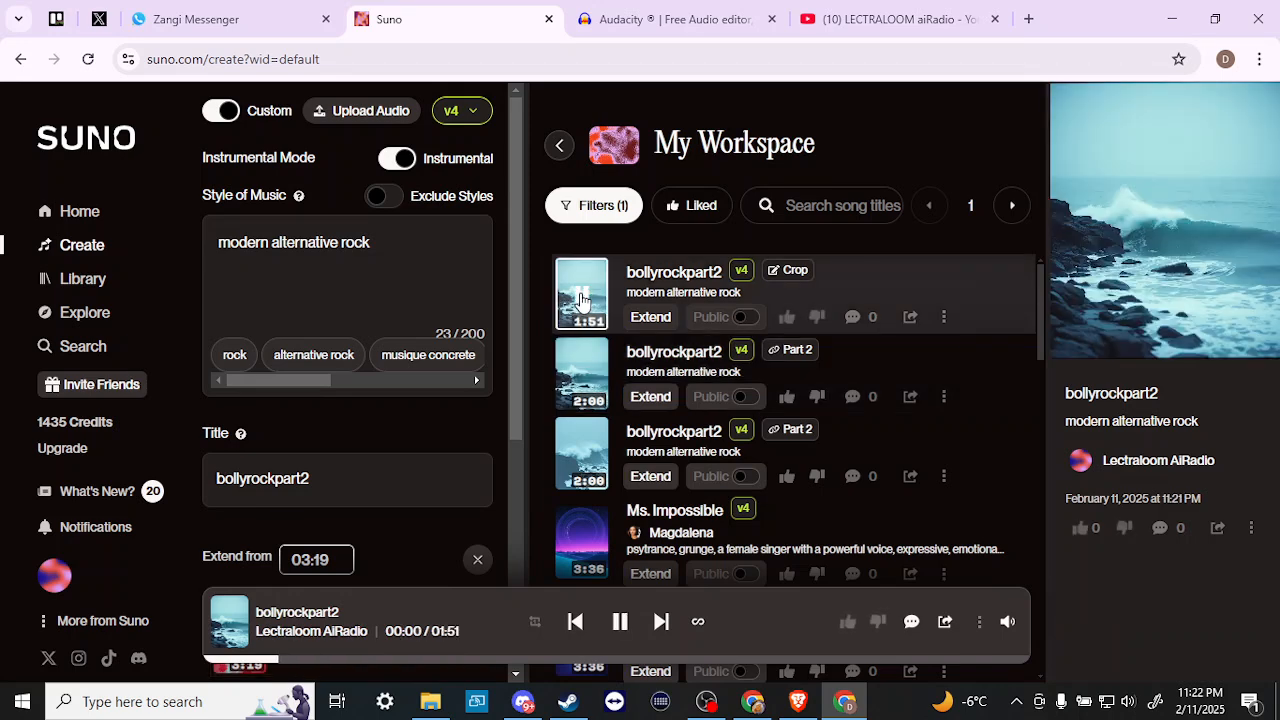
pyautogui.click(970, 660)
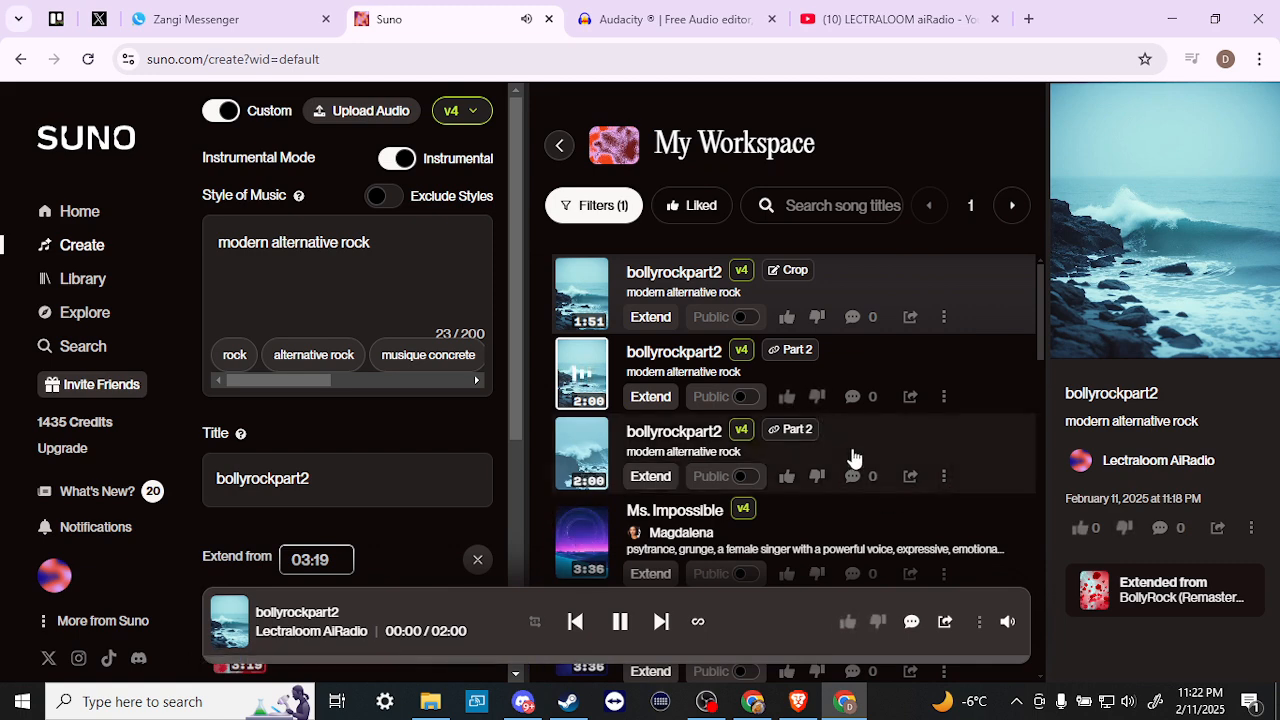
pyautogui.click(622, 619)
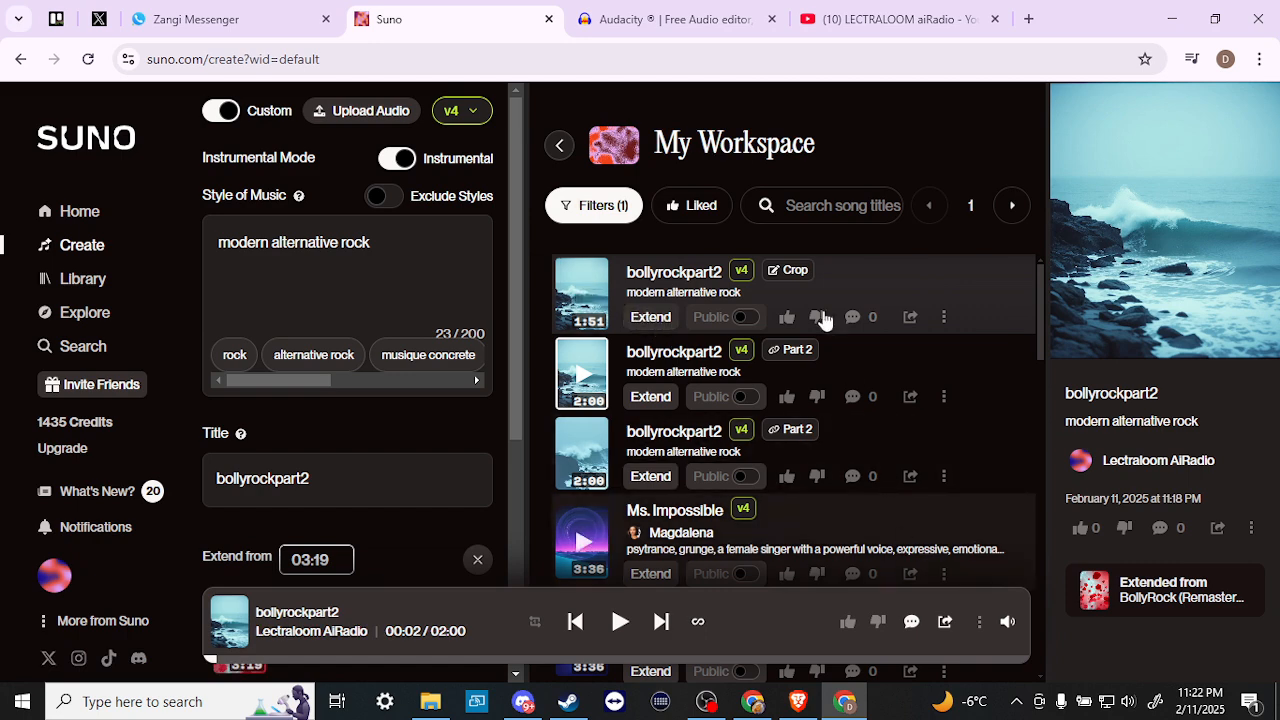
# - Open Replace Section for the 2:00 bollyrockpart2 after closing the cropped copy's editor
pyautogui.click(946, 318)
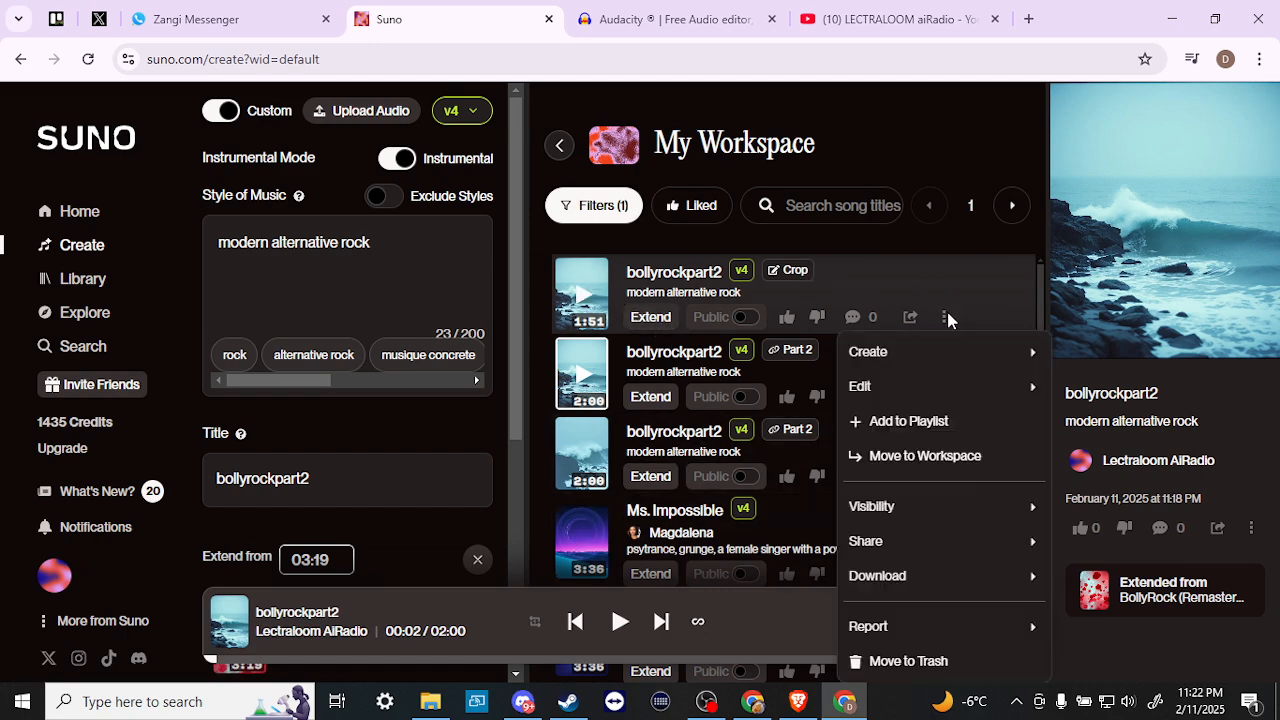
pyautogui.moveTo(950, 399)
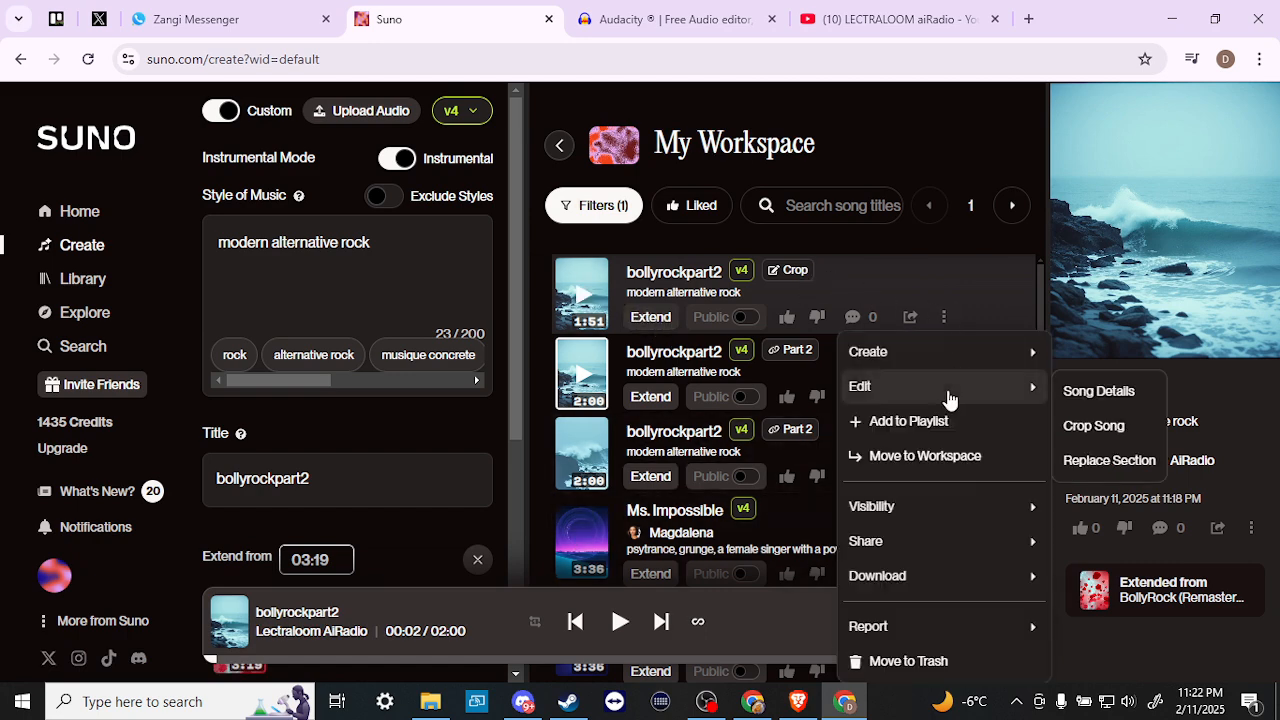
pyautogui.click(1115, 460)
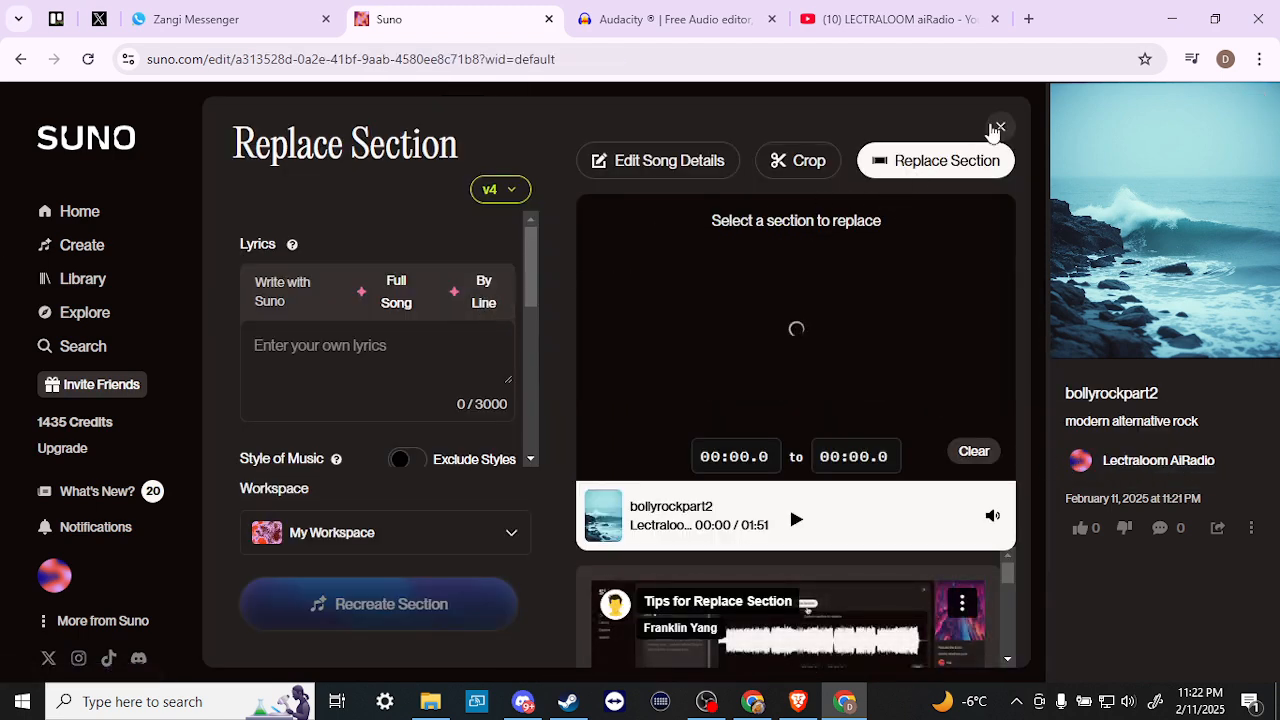
pyautogui.click(1000, 128)
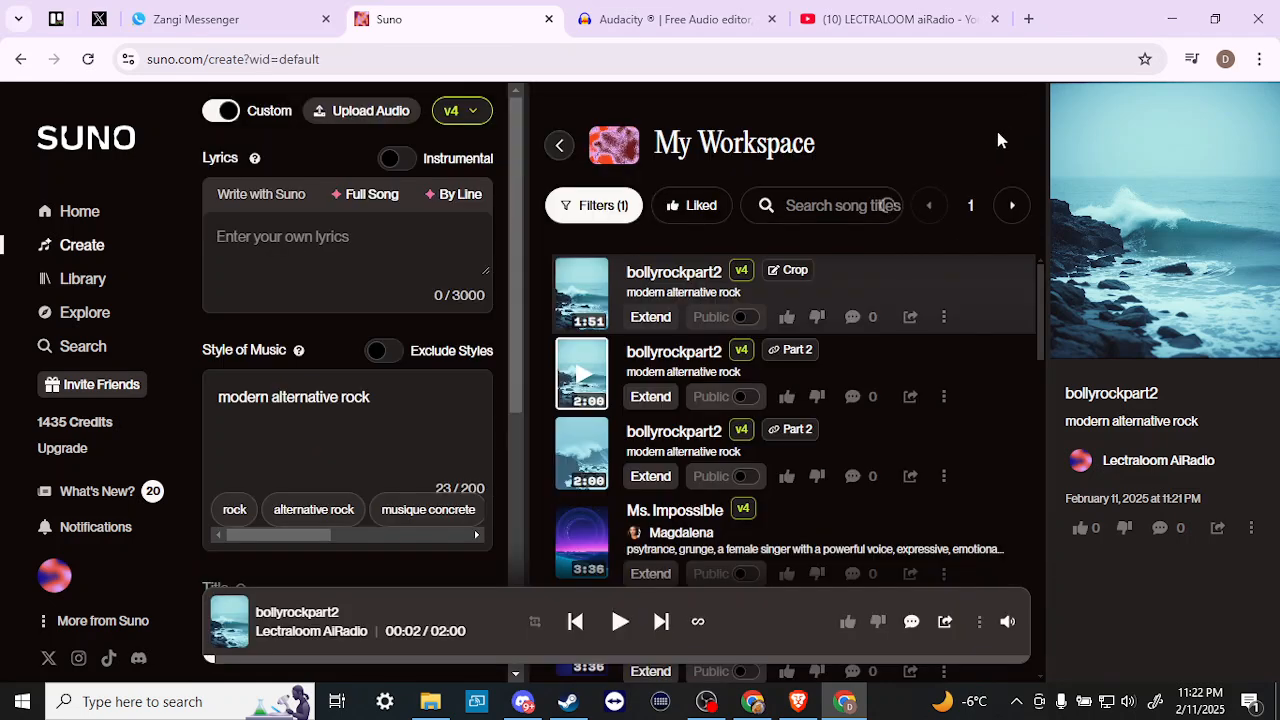
pyautogui.click(945, 398)
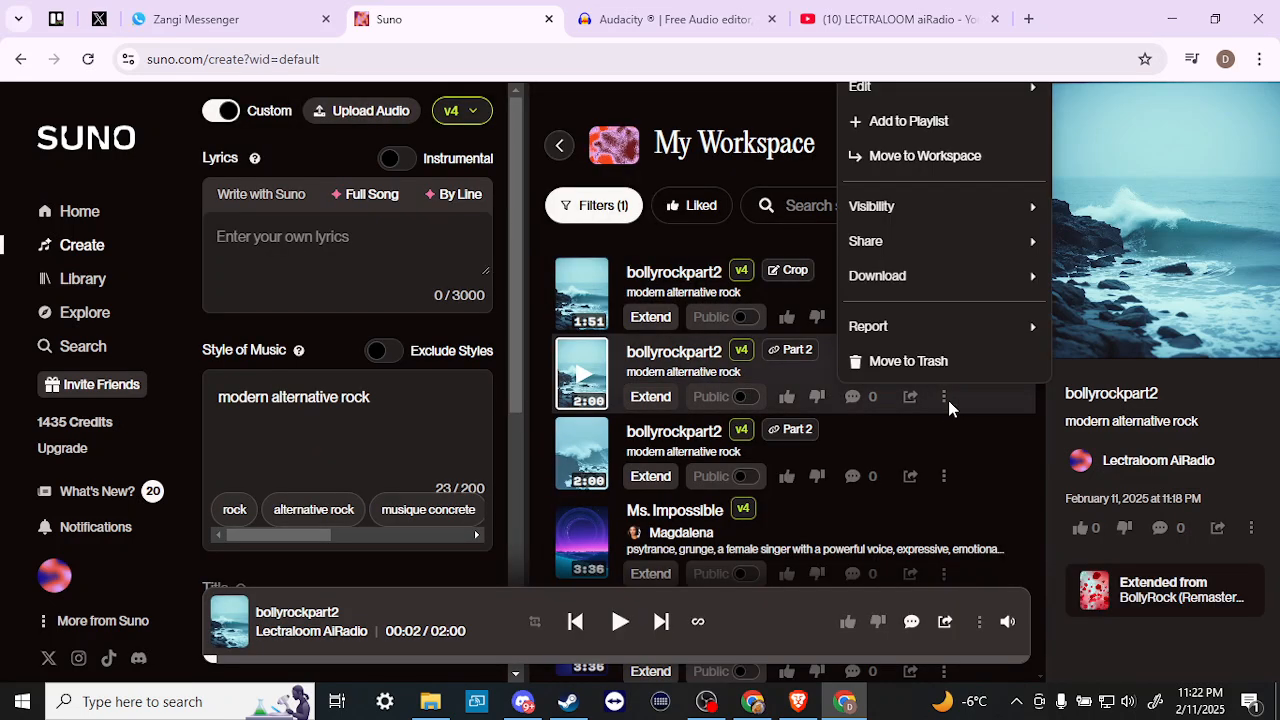
pyautogui.moveTo(971, 88)
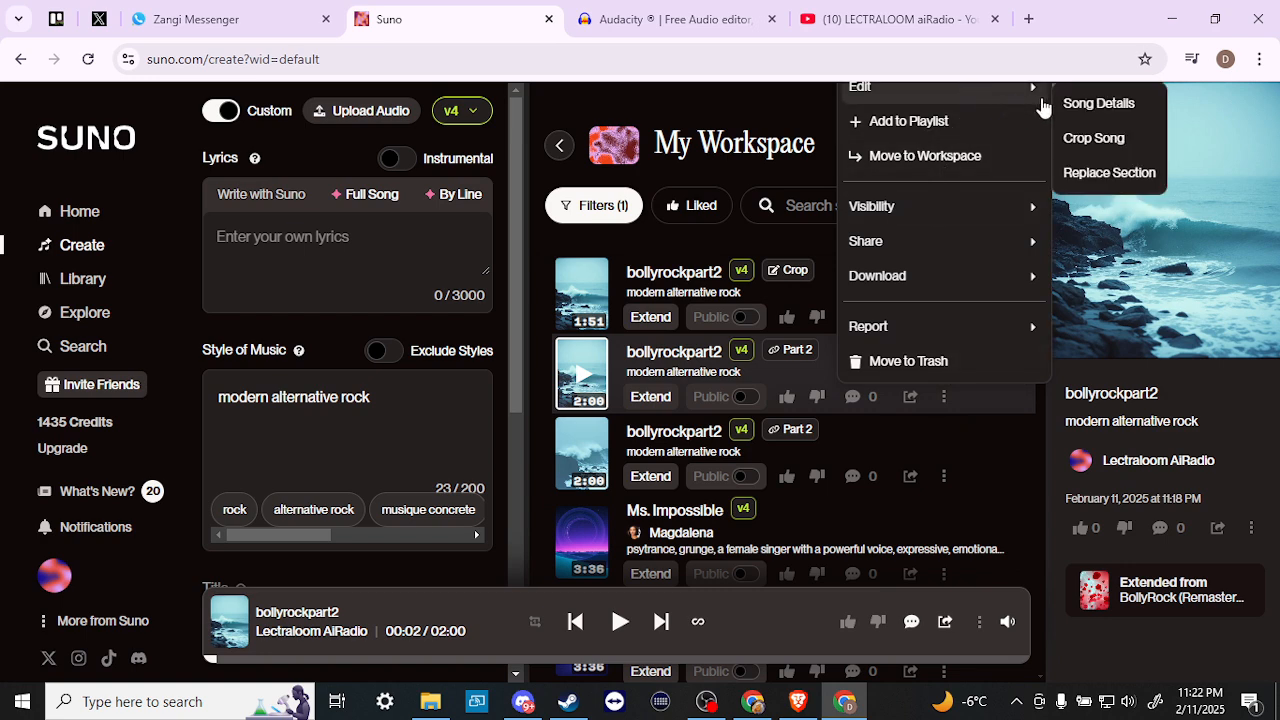
pyautogui.click(1095, 174)
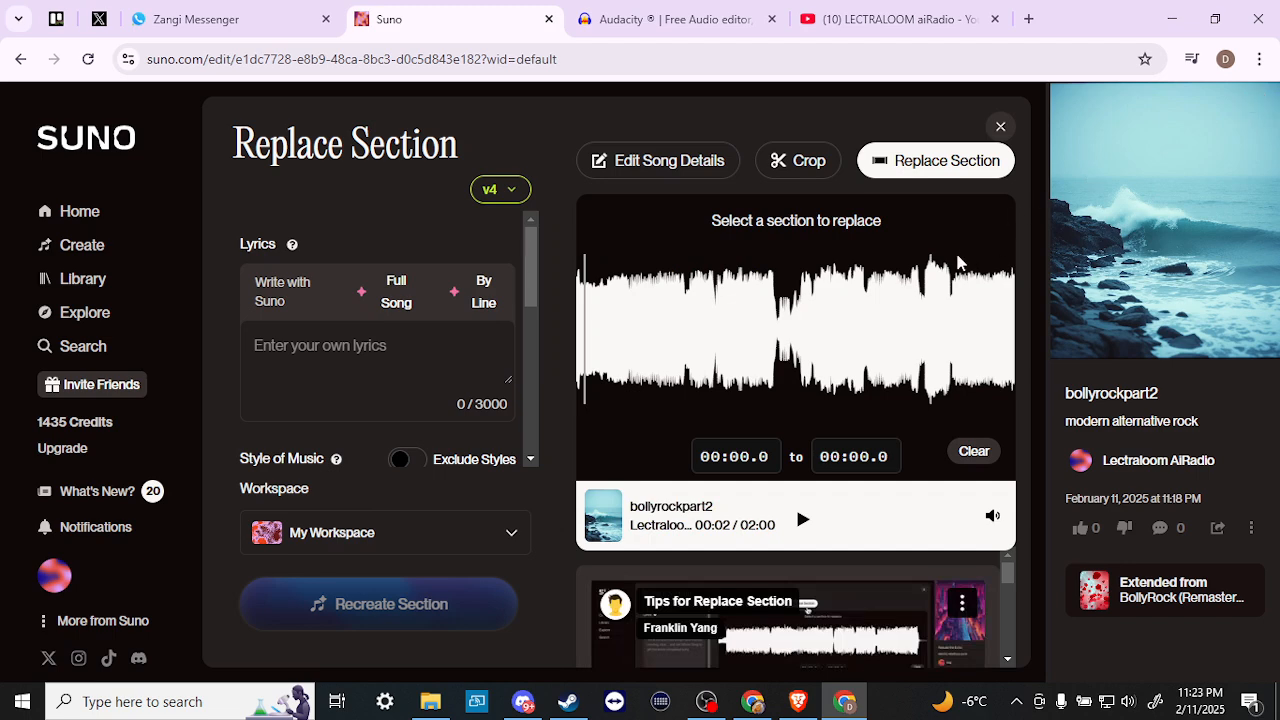
# - Mark 01:42.6 to 02:00.0 of bollyrockpart2 for replacement
pyautogui.moveTo(953, 293); pyautogui.dragTo(1040, 282)
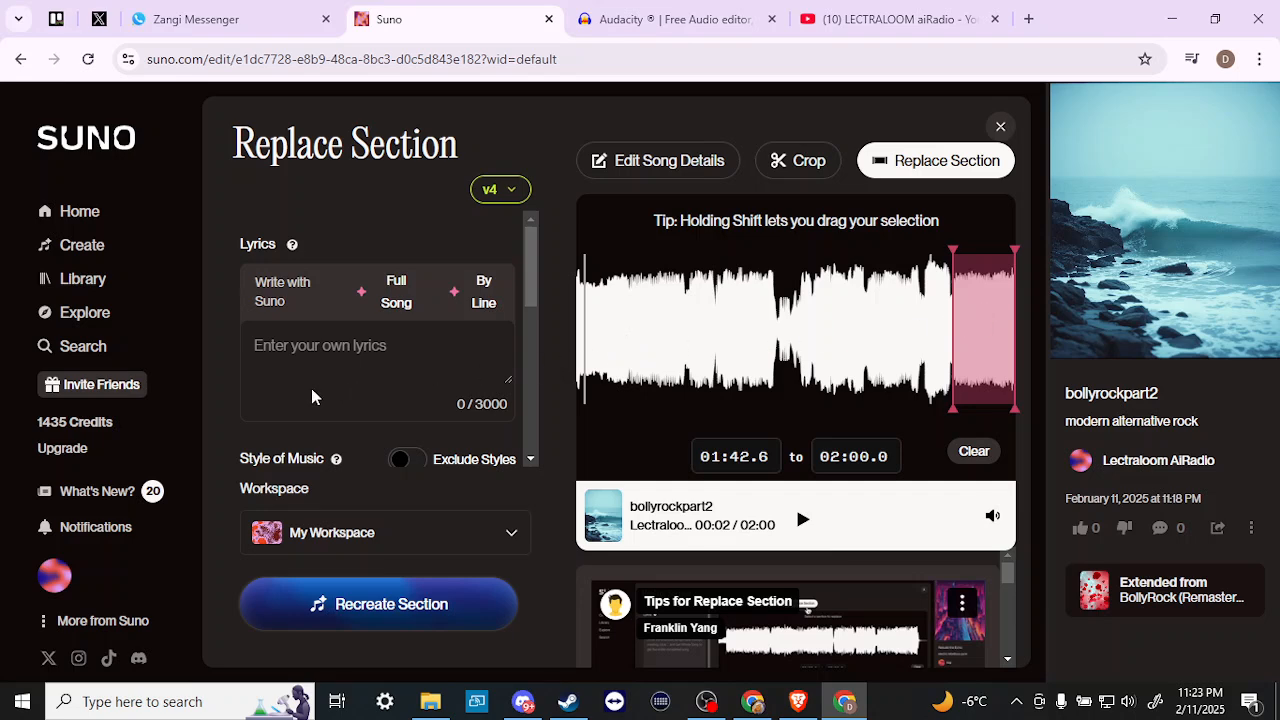
pyautogui.scroll(-3, 395, 410)
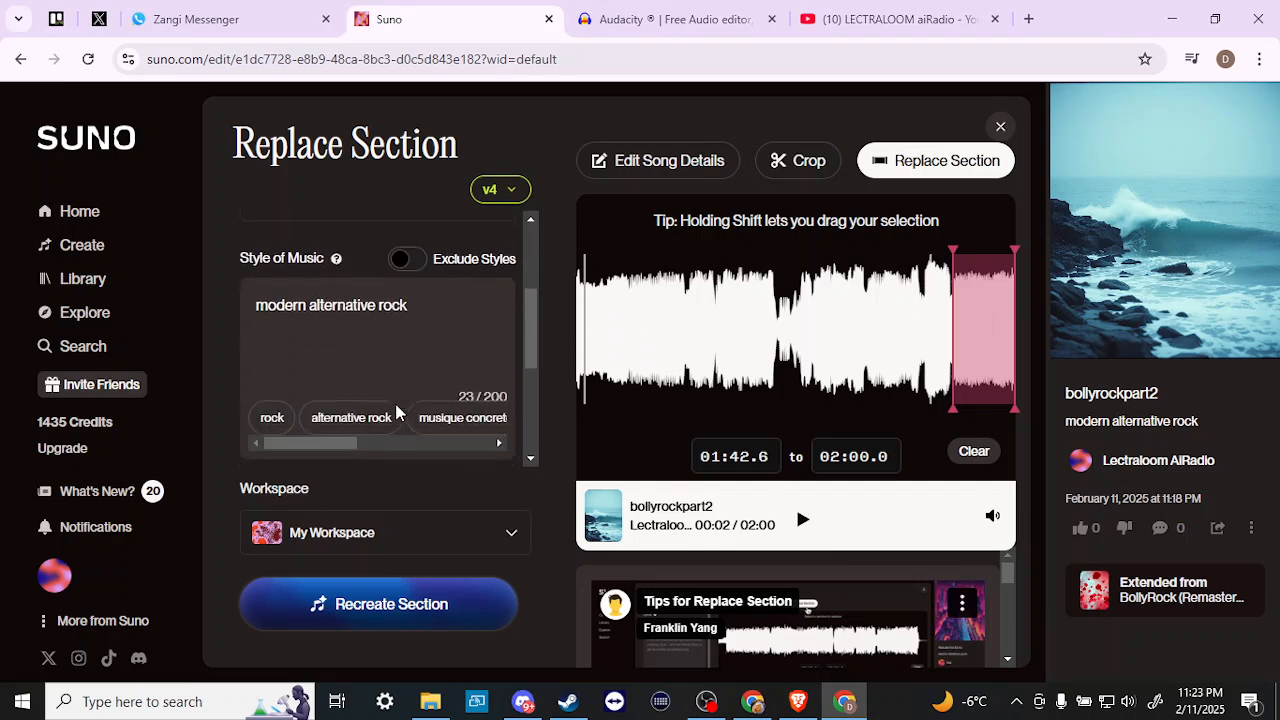
pyautogui.scroll(1, 395, 410)
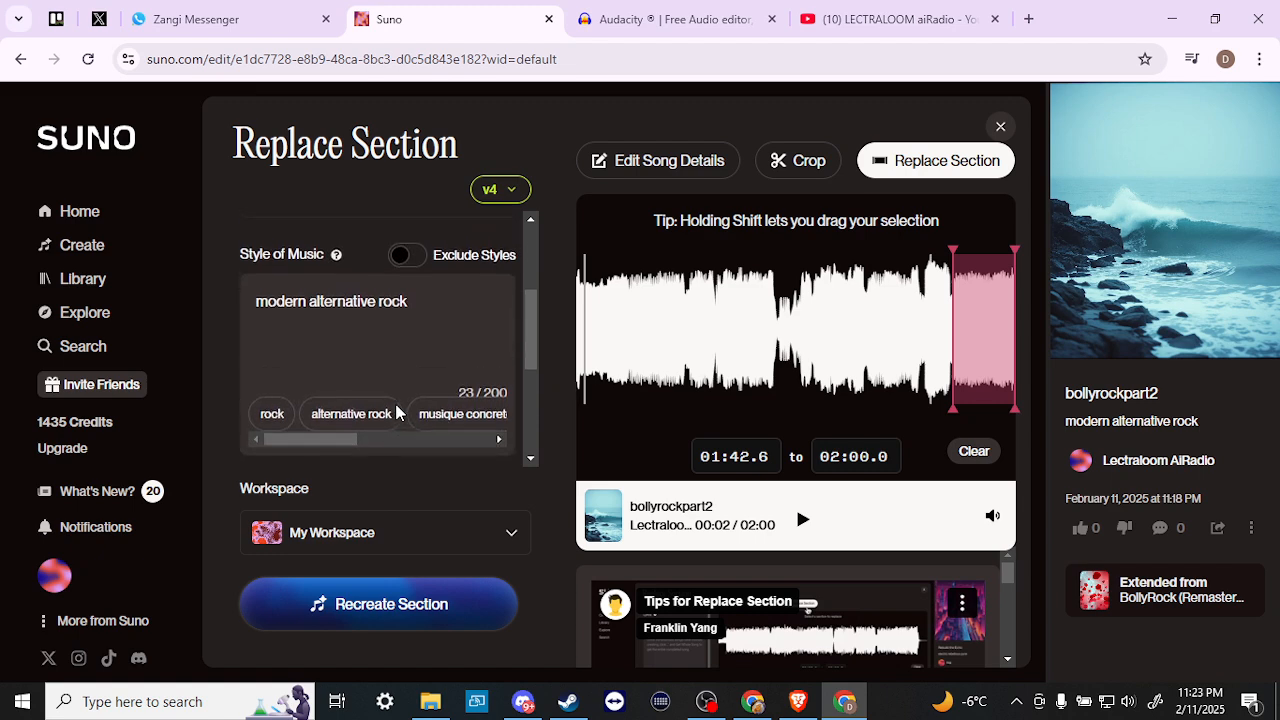
# - Replace the Style of Music text with 'outro'
pyautogui.click(448, 295)
pyautogui.press('BackSpace')
pyautogui.press('BackSpace')
pyautogui.press('BackSpace')
pyautogui.press('BackSpace')
pyautogui.press('BackSpace')
pyautogui.press('BackSpace')
pyautogui.press('BackSpace')
pyautogui.press('BackSpace')
pyautogui.press('BackSpace')
pyautogui.press('BackSpace')
pyautogui.press('BackSpace')
pyautogui.press('BackSpace')
pyautogui.press('BackSpace')
pyautogui.press('BackSpace')
pyautogui.press('BackSpace')
pyautogui.press('BackSpace')
pyautogui.press('BackSpace')
pyautogui.press('BackSpace')
pyautogui.press('BackSpace')
pyautogui.press('BackSpace')
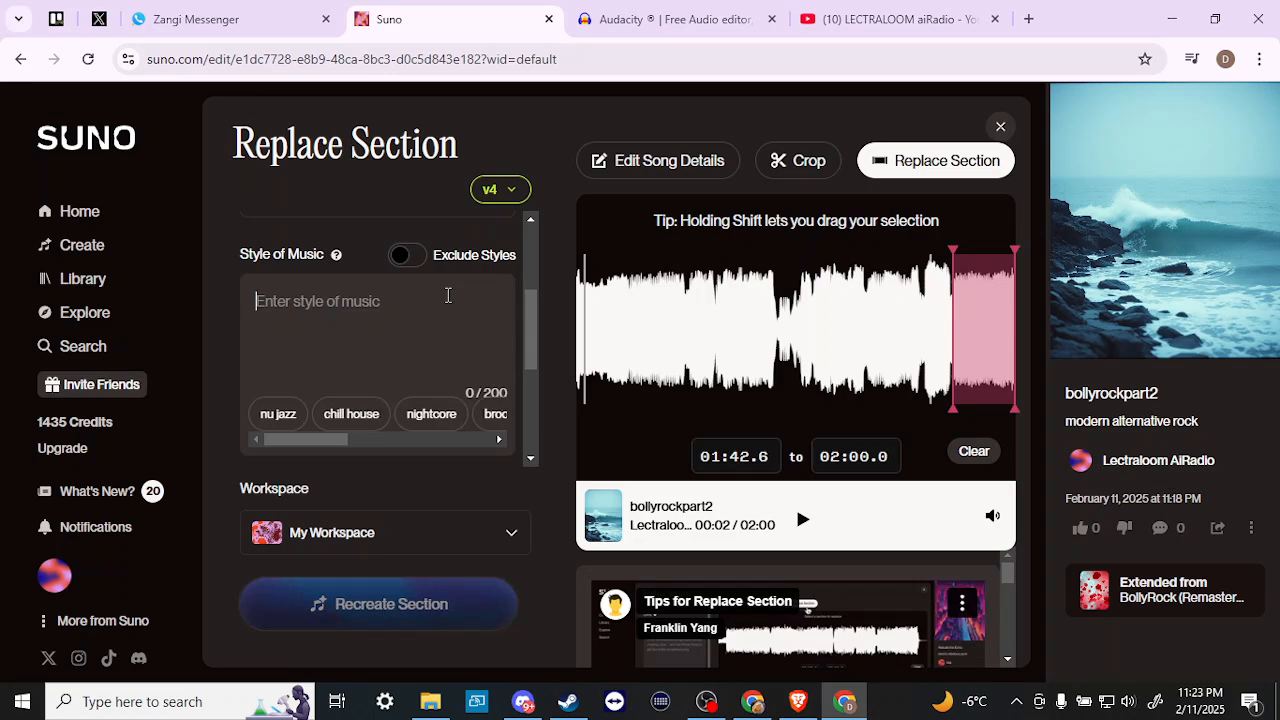
pyautogui.write('outro')
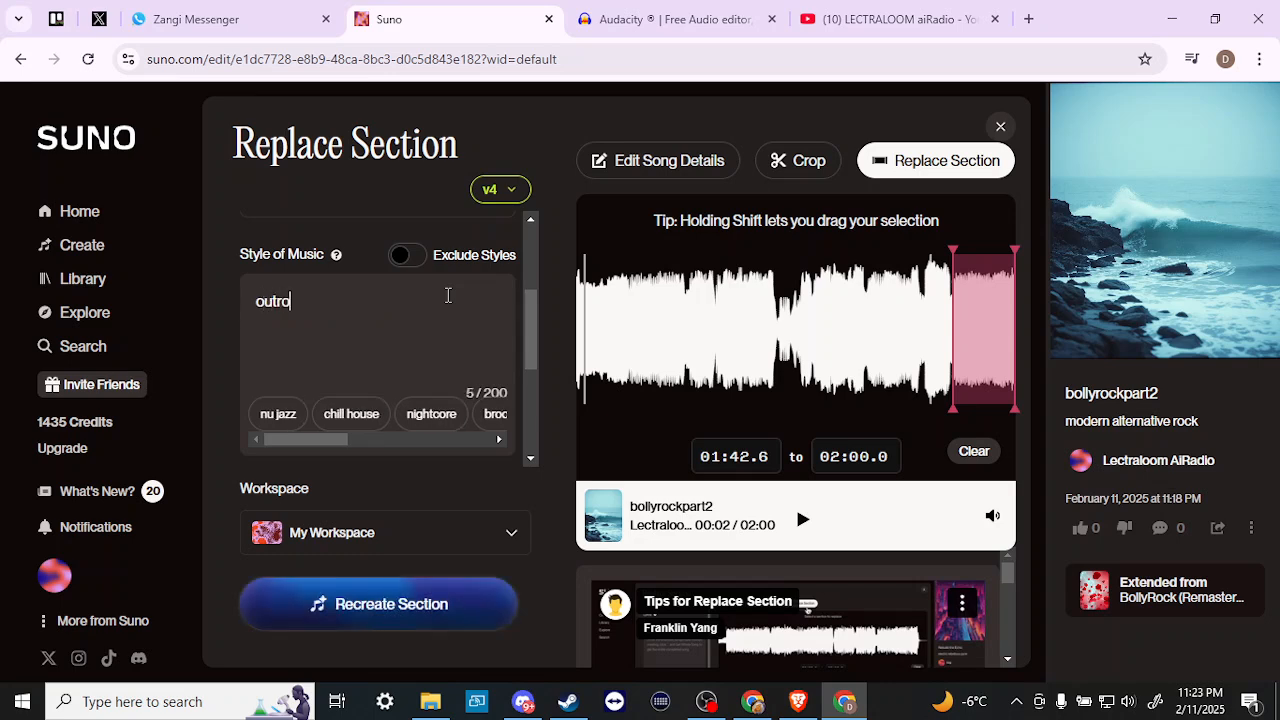
pyautogui.scroll(2, 448, 295)
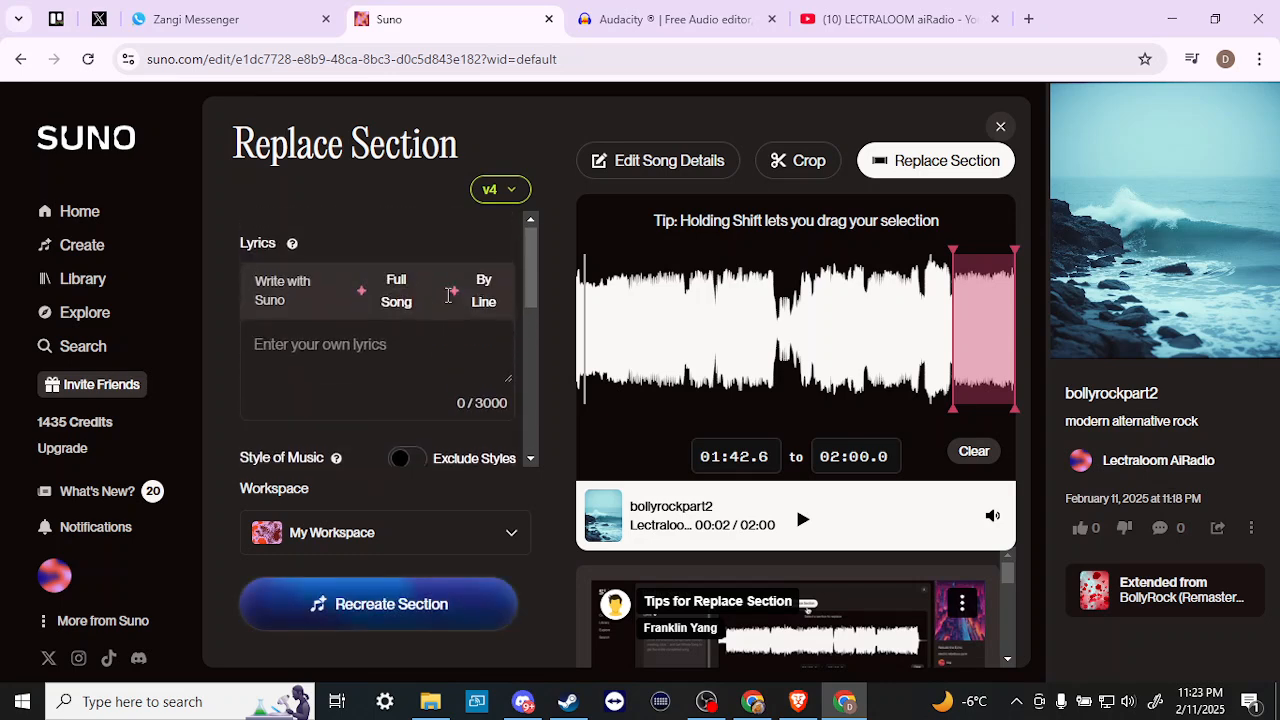
pyautogui.scroll(-4, 448, 295)
pyautogui.scroll(-1, 448, 295)
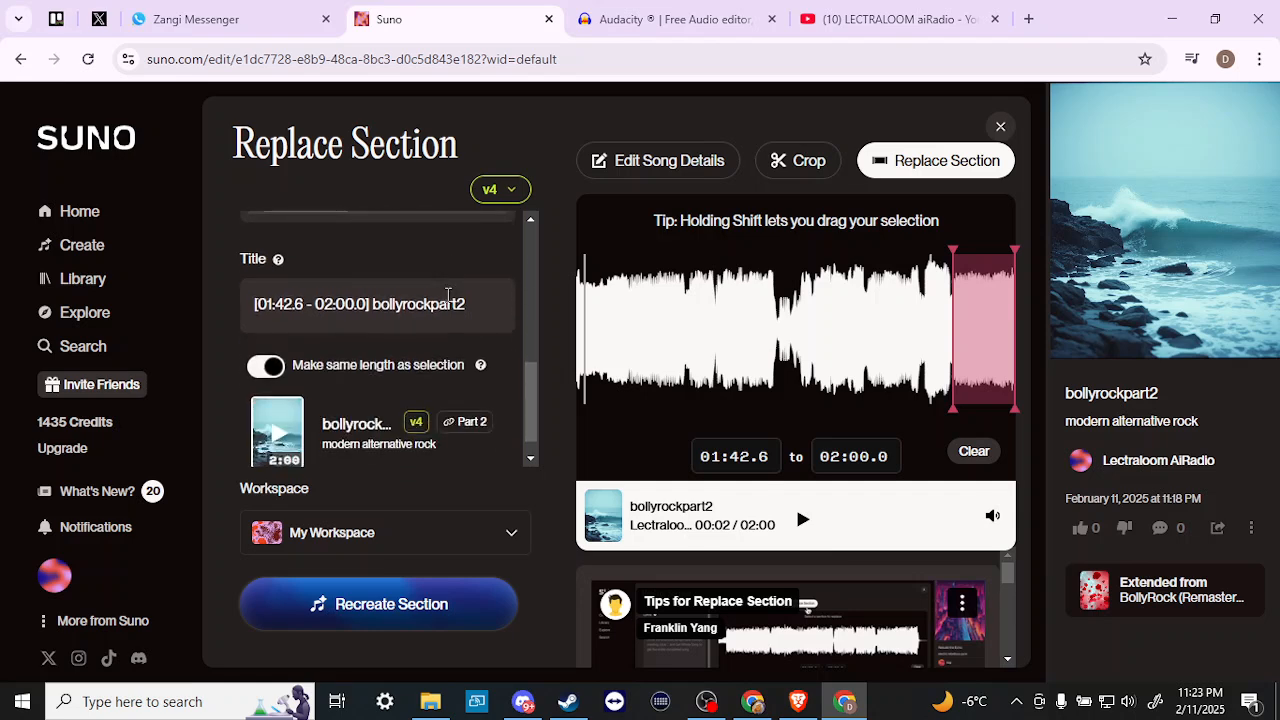
pyautogui.scroll(-1, 448, 295)
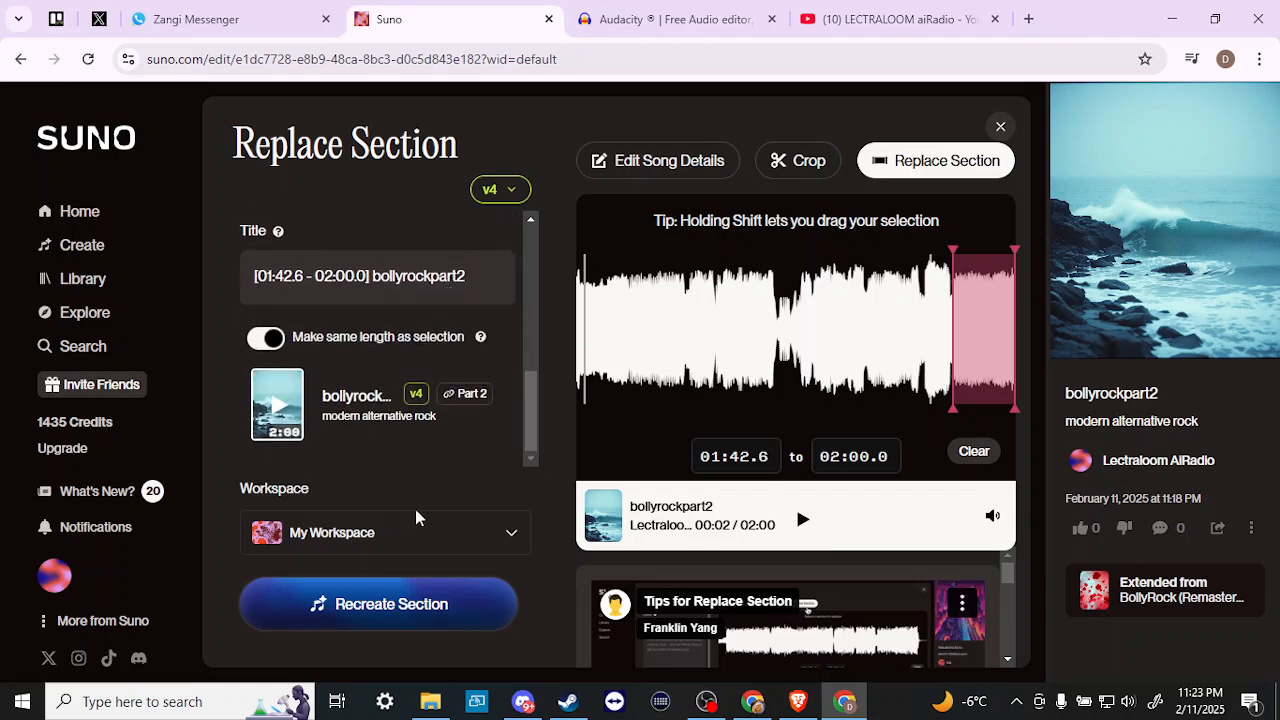
# - Recreate the 01:42.6–02:00.0 outro and play the first 00:19 variation
pyautogui.click(397, 608)
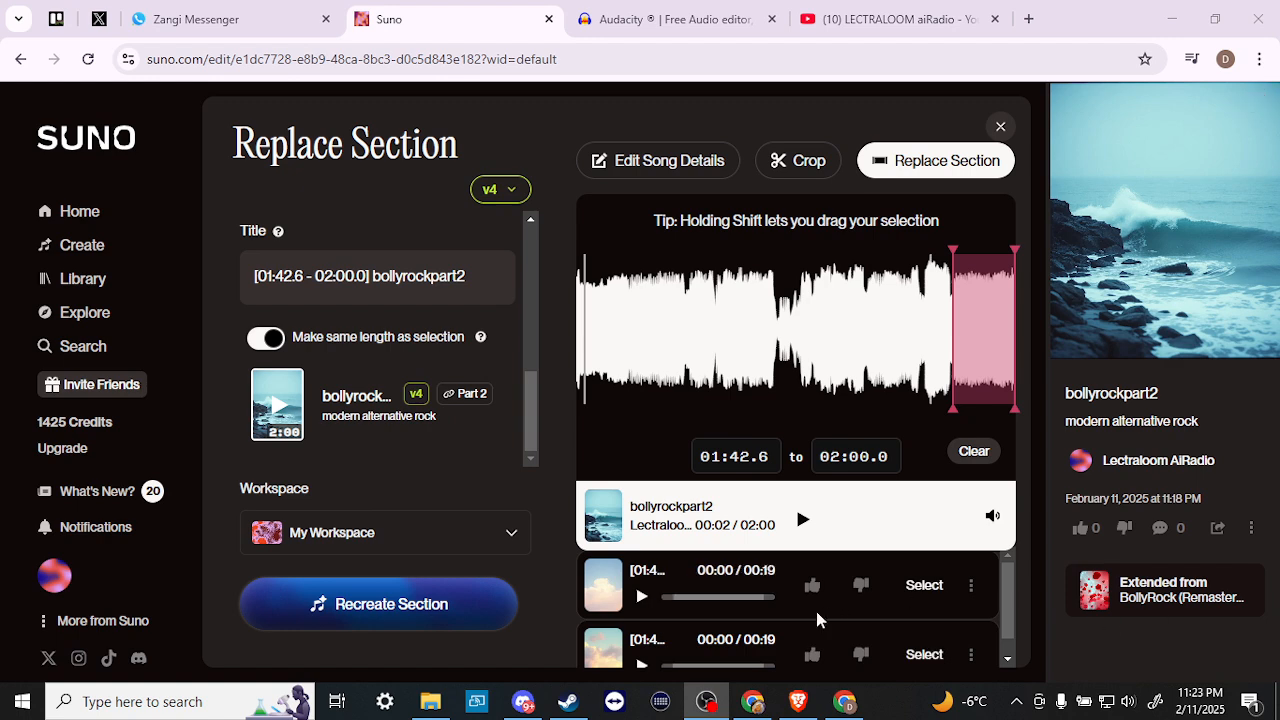
pyautogui.click(643, 599)
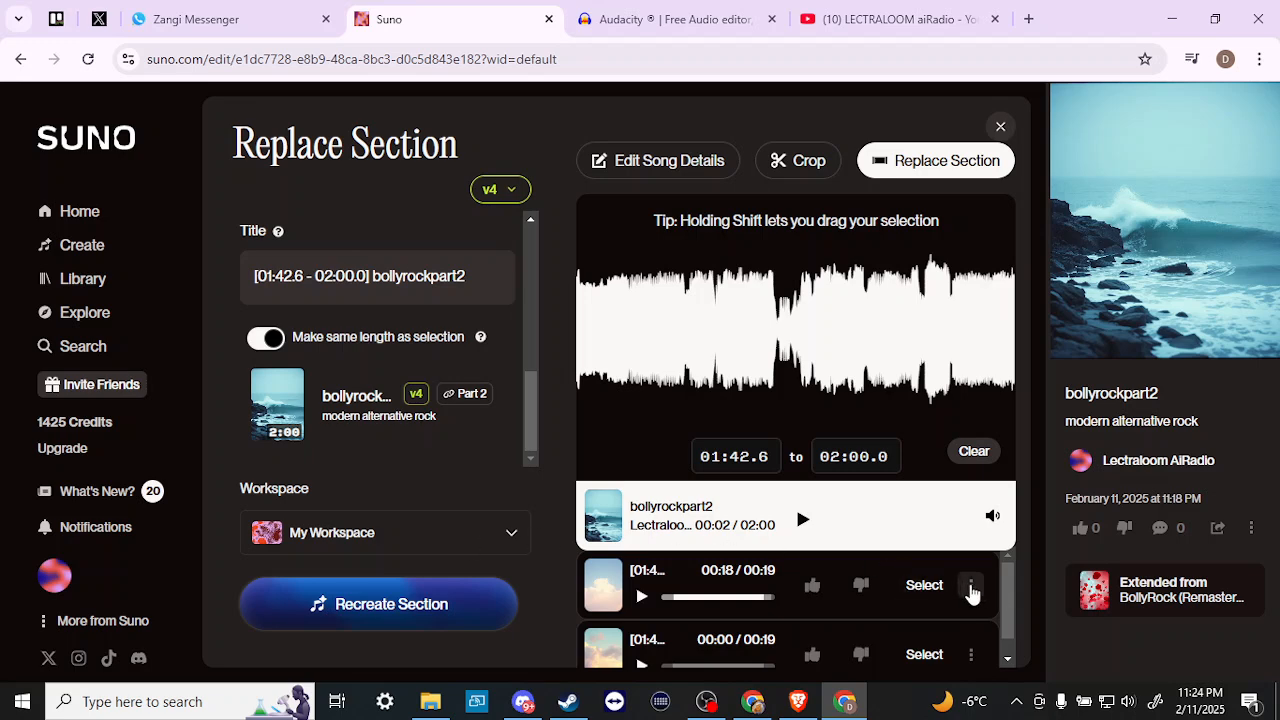
# - Show the MP3, WAV and Video download options for the first recreated outro take
pyautogui.click(971, 588)
pyautogui.moveTo(935, 470)
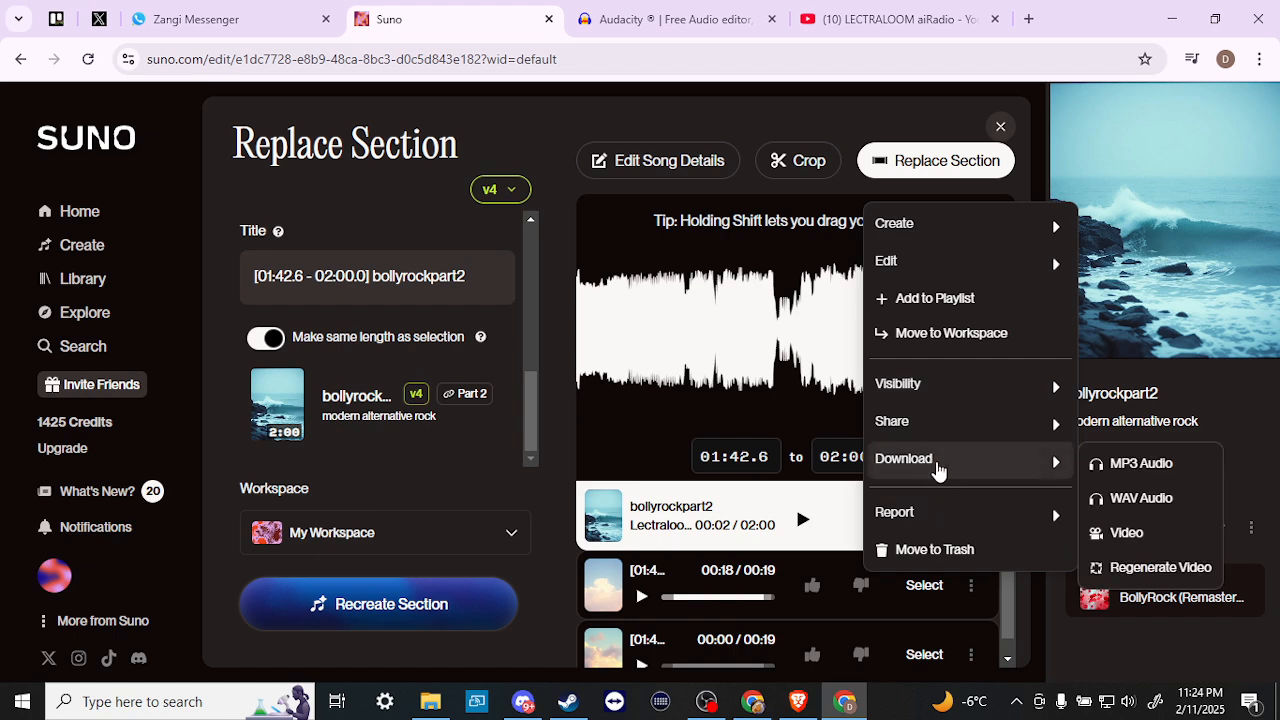